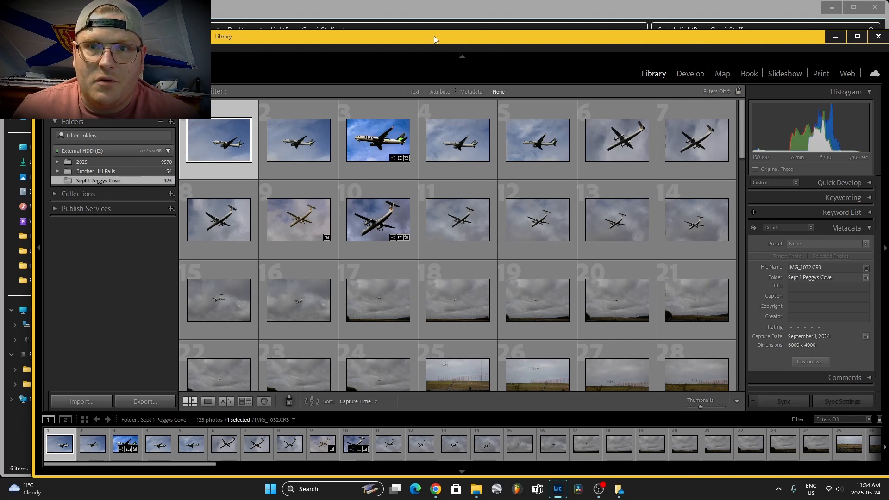
# - Inspect the Sept 1 Peggys Cove folder as an import source, and leave without importing anything
pyautogui.moveTo(434, 36); pyautogui.dragTo(541, 26)
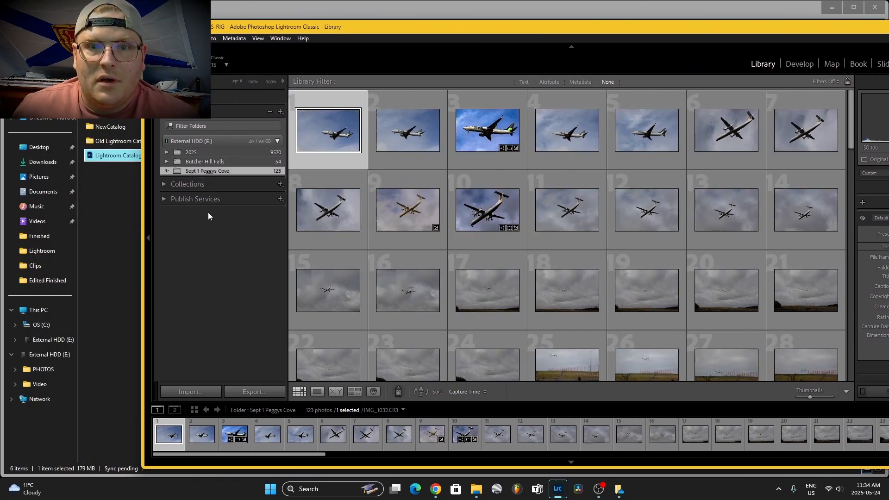
pyautogui.click(190, 392)
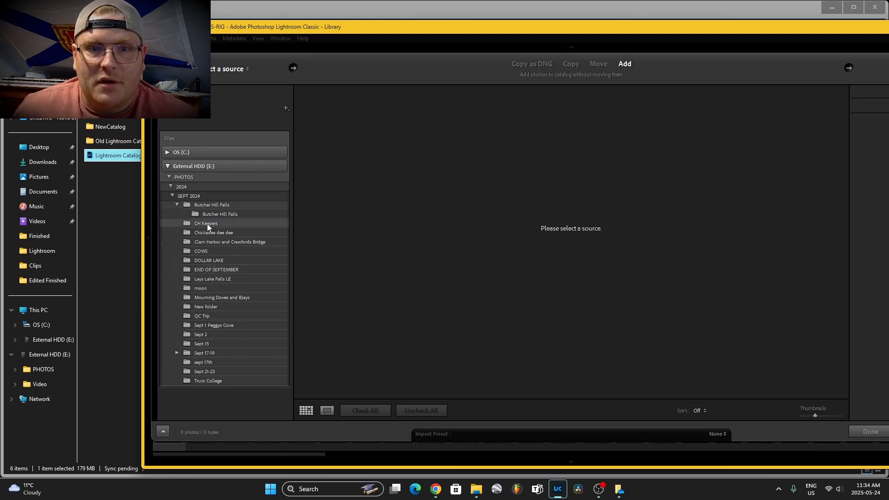
pyautogui.click(204, 326)
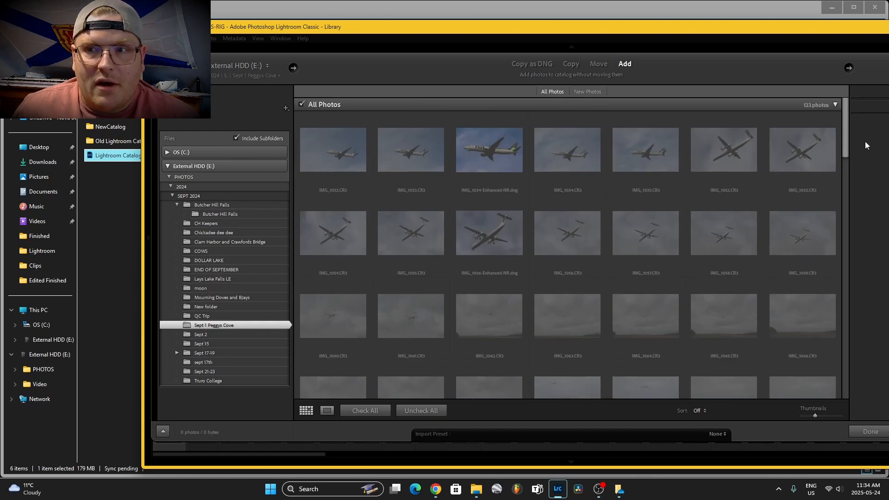
pyautogui.moveTo(846, 139)
pyautogui.mouseDown()
pyautogui.moveTo(847, 342)
pyautogui.moveTo(856, 134)
pyautogui.mouseUp()
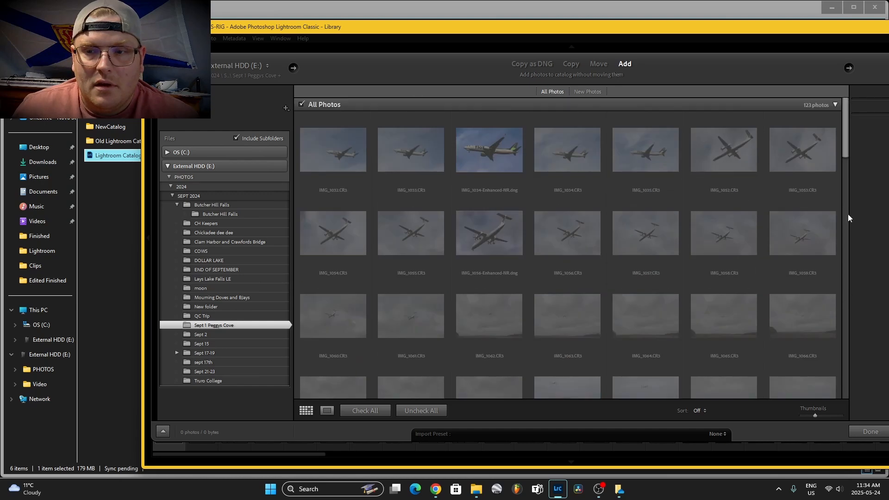
pyautogui.moveTo(657, 29); pyautogui.dragTo(551, 25)
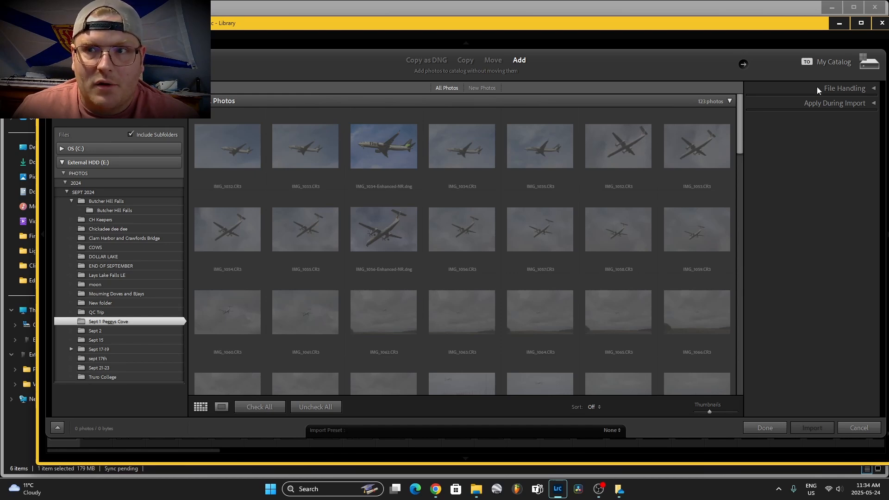
pyautogui.click(860, 427)
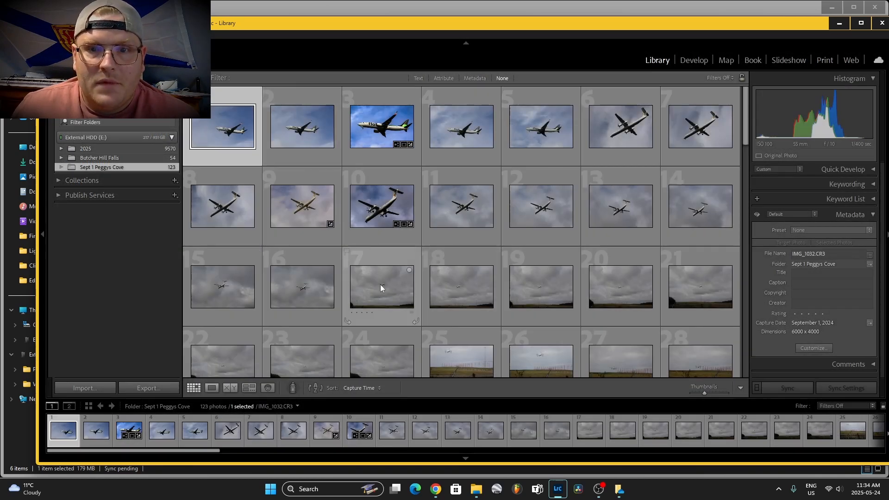
# - Browse the Sept 1 Peggys Cove photos and open the harbour photo IMG_1107.CR3 in the Develop module
pyautogui.scroll(-15, 385, 287)
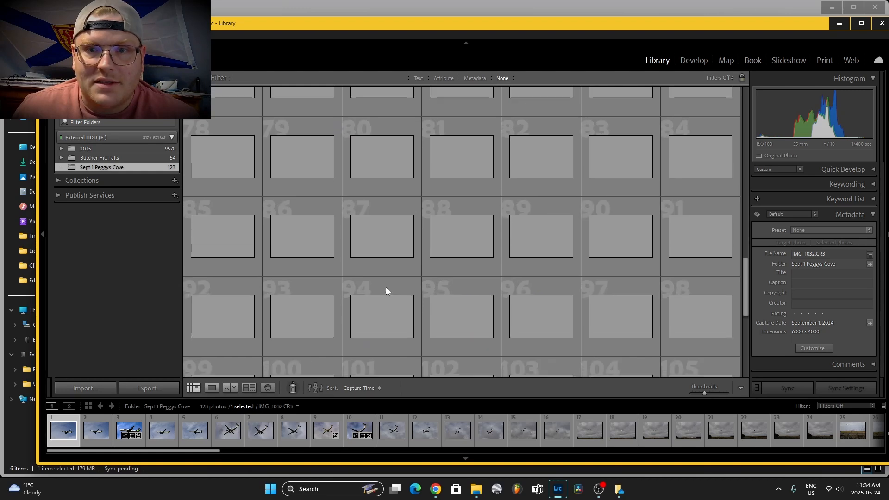
pyautogui.scroll(3, 404, 284)
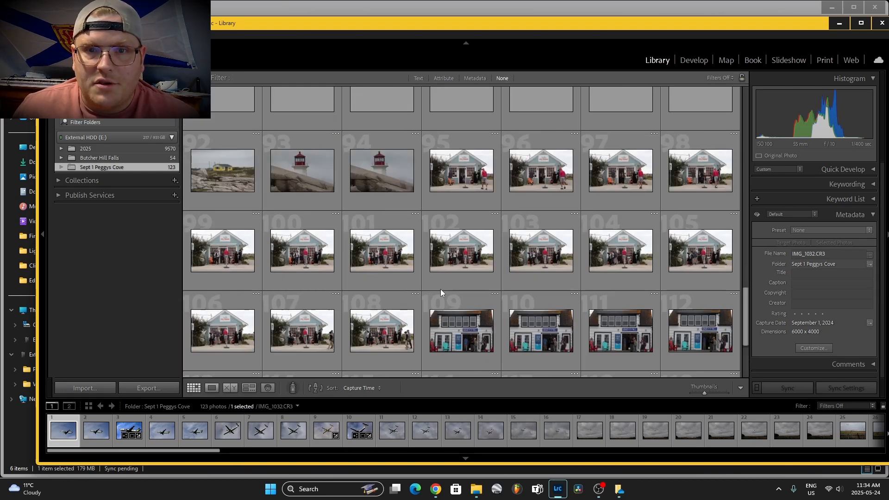
pyautogui.scroll(5, 441, 292)
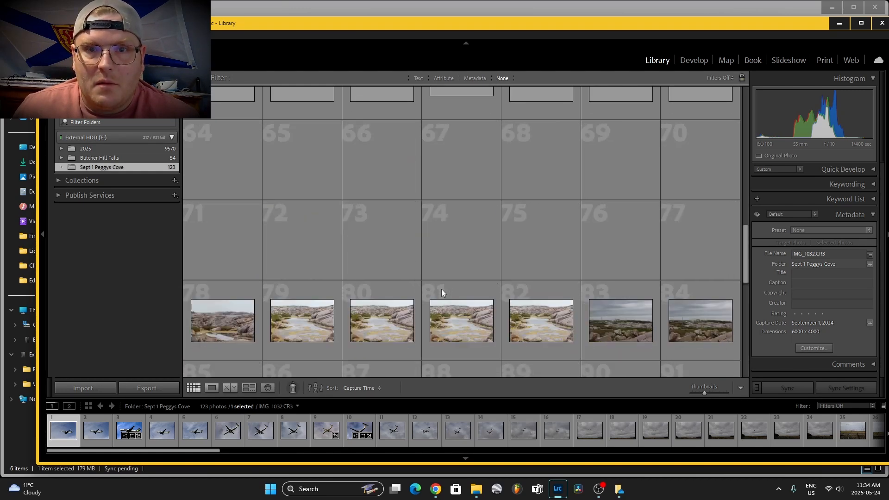
pyautogui.scroll(4, 441, 289)
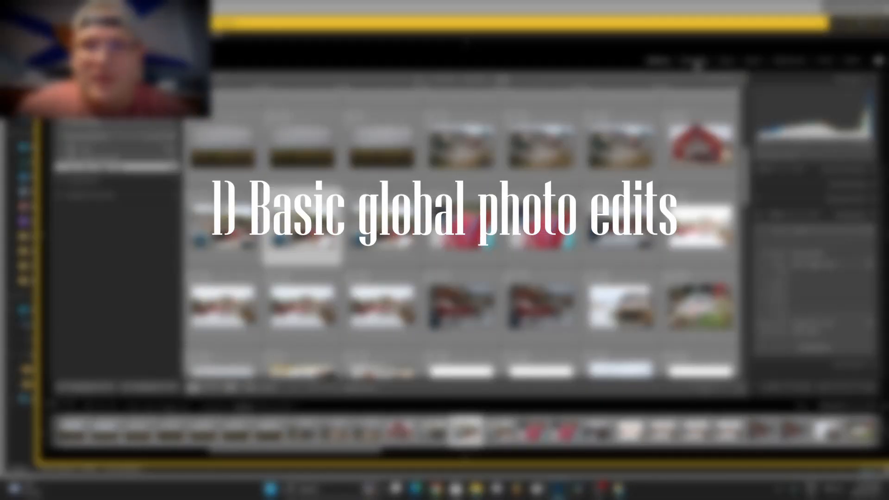
pyautogui.click(697, 62)
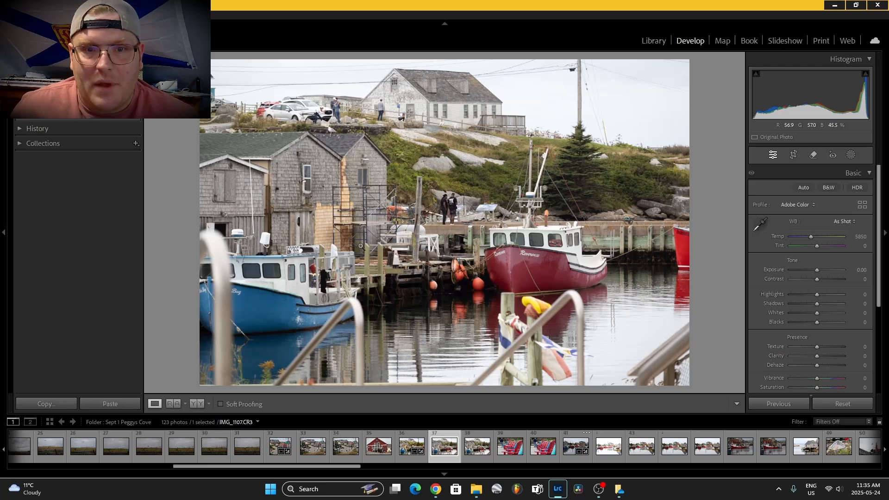
# - Select the edited harbour photo IMG_1117.CR3, update all of its AI masks and return to the basic edit controls
pyautogui.click(407, 447)
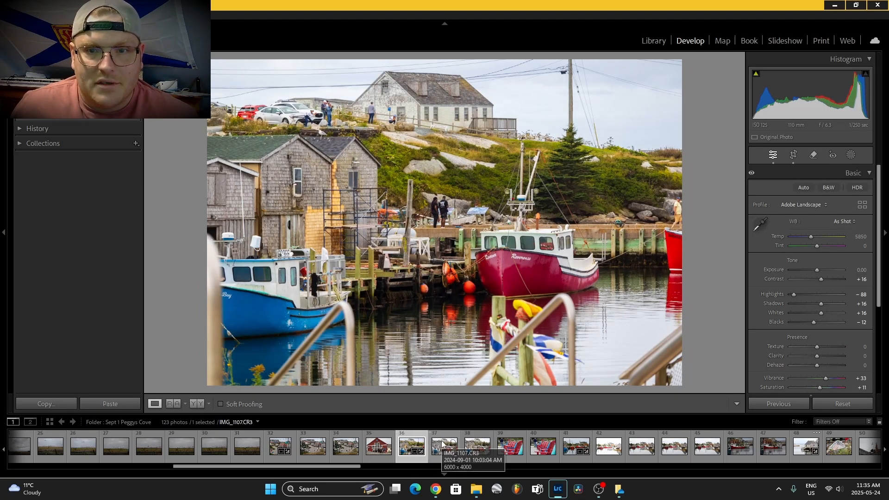
pyautogui.click(571, 449)
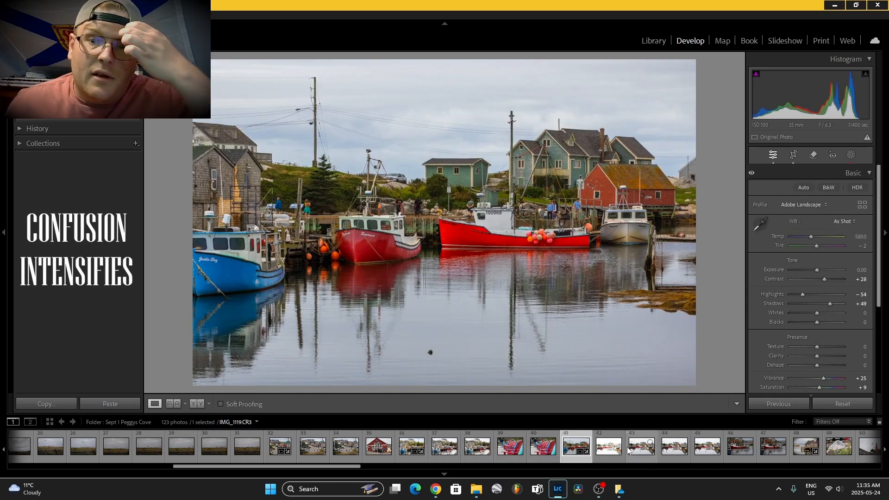
pyautogui.moveTo(331, 466); pyautogui.dragTo(388, 483)
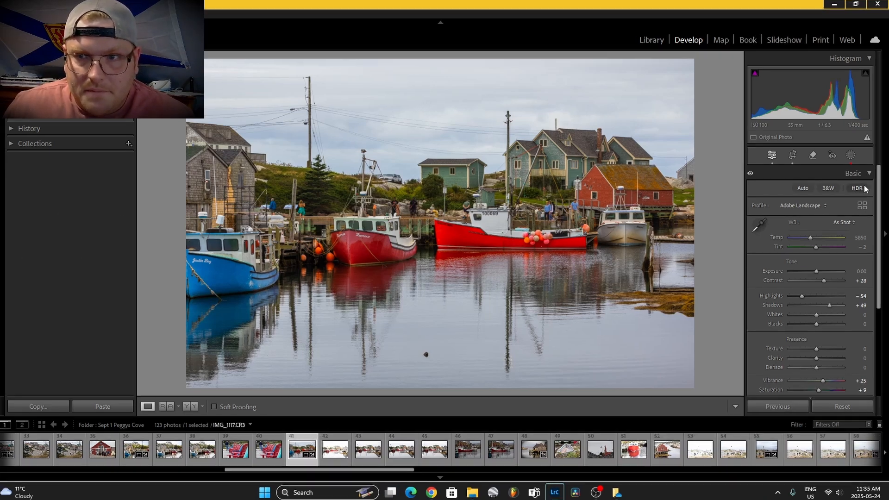
pyautogui.click(850, 155)
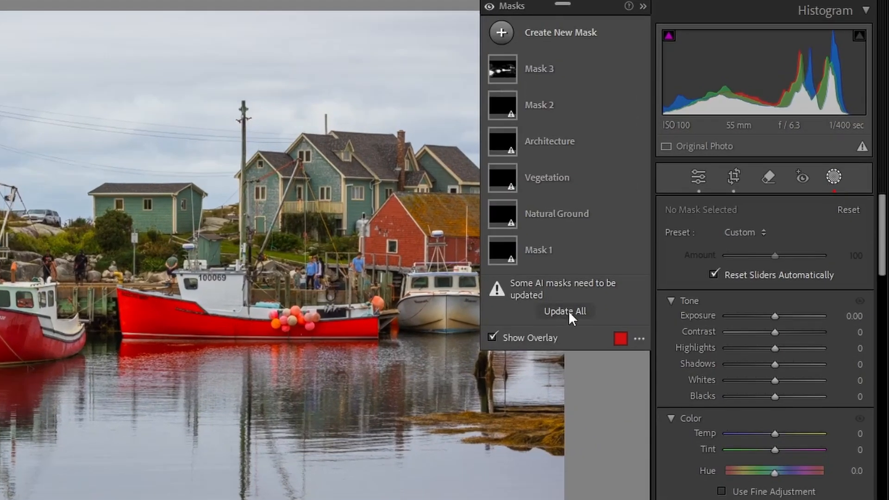
pyautogui.click(573, 309)
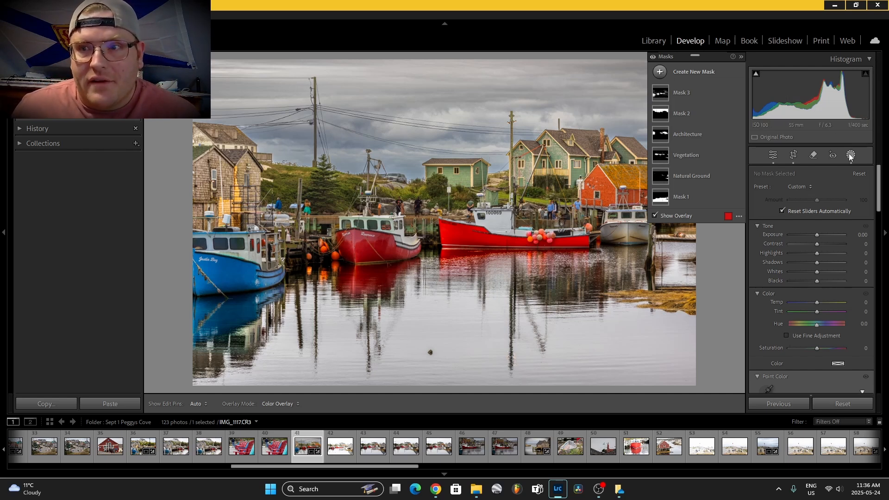
pyautogui.click(777, 154)
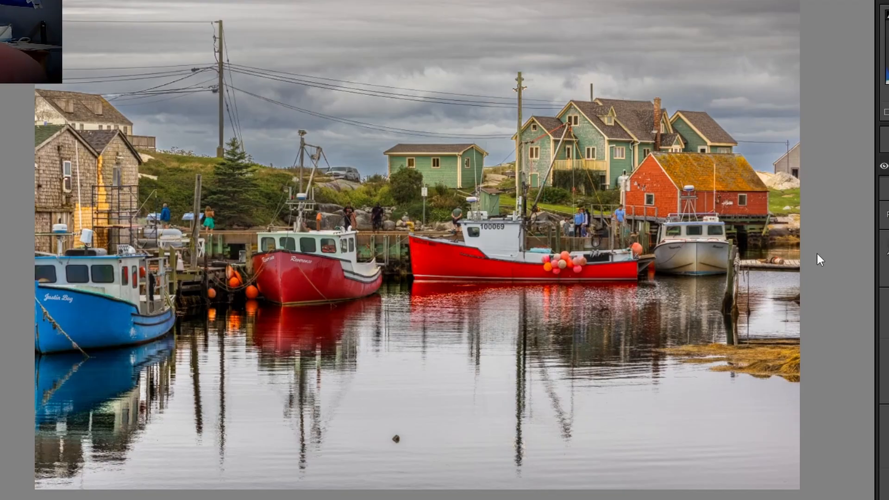
# - Compare the before and after versions of the edited harbour photo several times, ending on the edited version
pyautogui.press('\\')
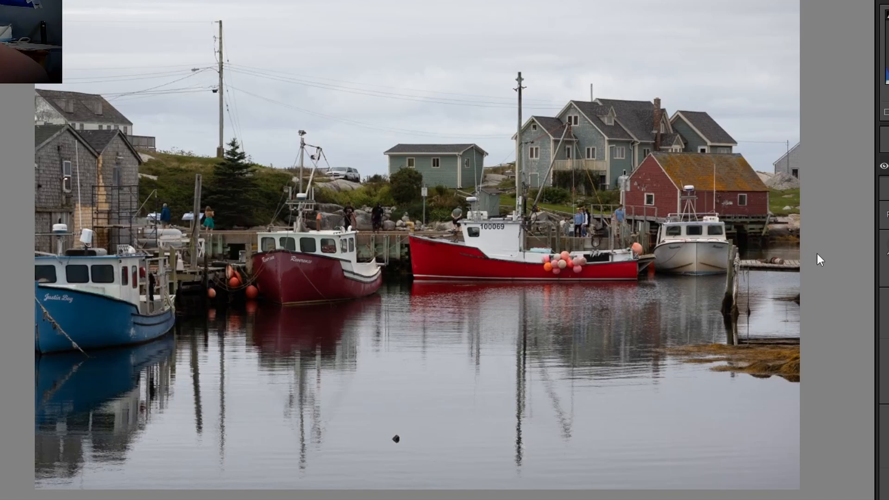
pyautogui.press('\\')
pyautogui.press('\\')
pyautogui.press('\\')
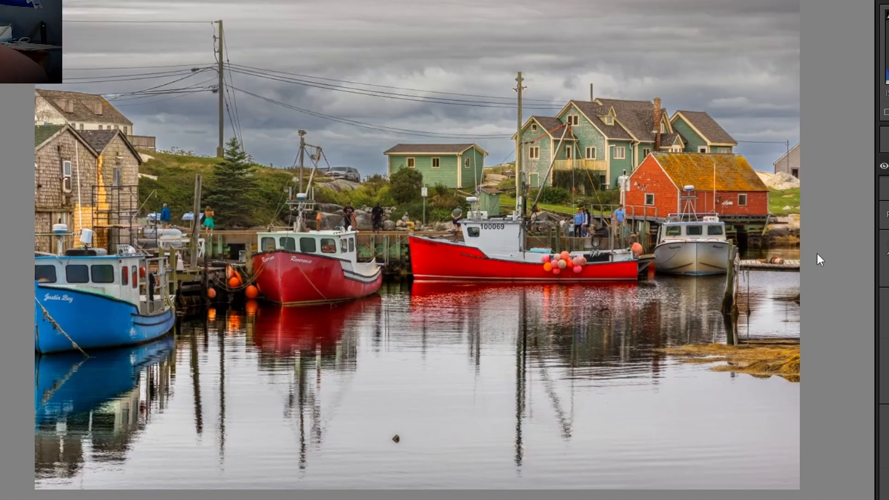
pyautogui.press('\\')
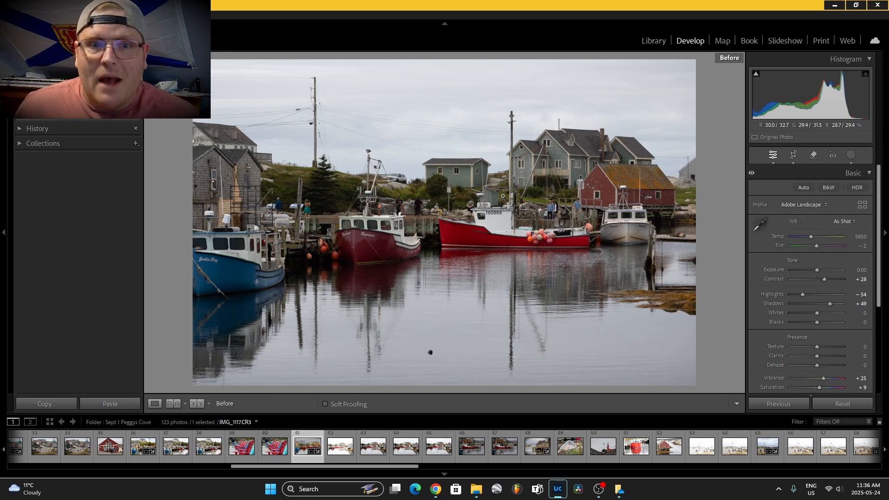
pyautogui.press('\\')
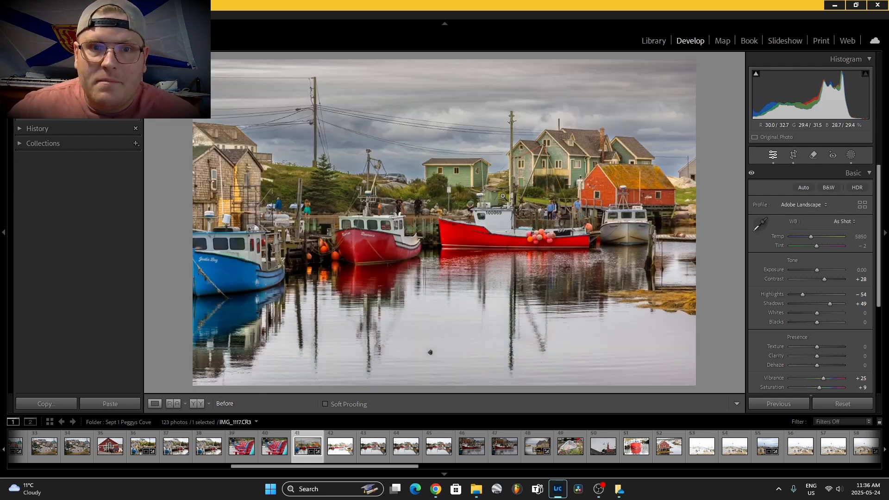
pyautogui.press('\\')
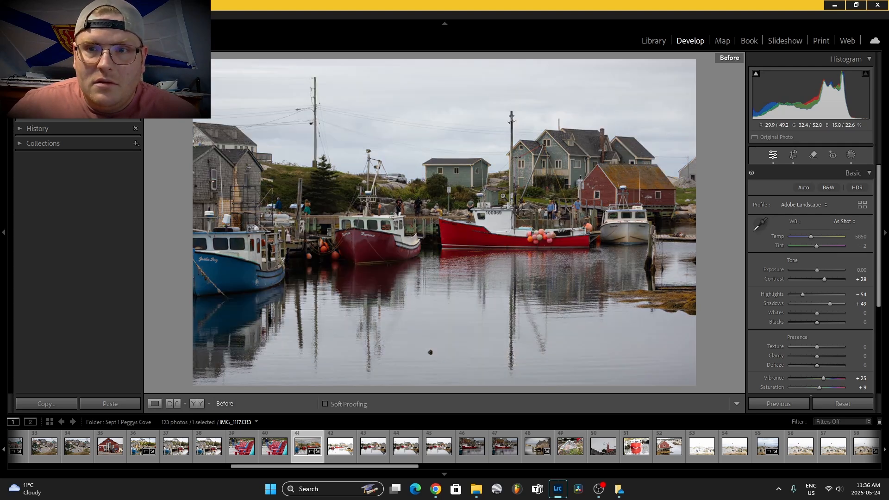
pyautogui.press('\\')
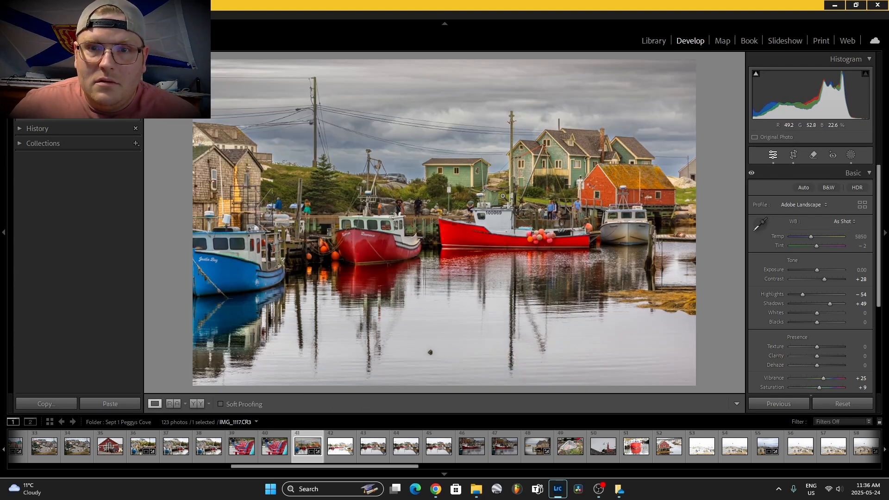
pyautogui.press('\\')
pyautogui.press('\\')
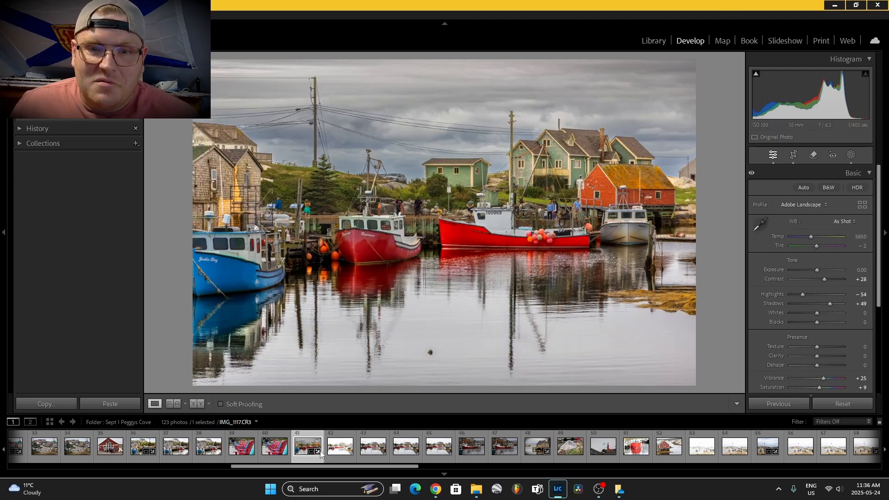
# - Select the unedited harbour photo IMG_1119.CR3 and toggle its shadow and highlight clipping warnings
pyautogui.click(368, 452)
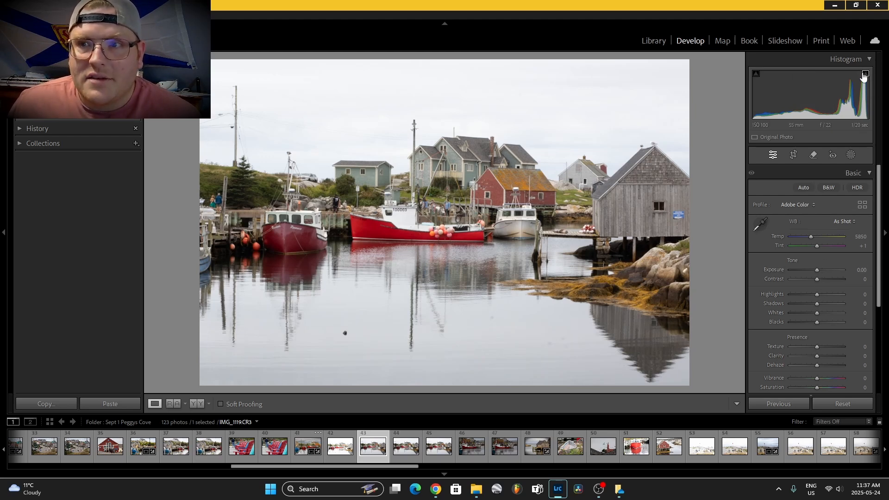
pyautogui.click(755, 75)
pyautogui.click(866, 75)
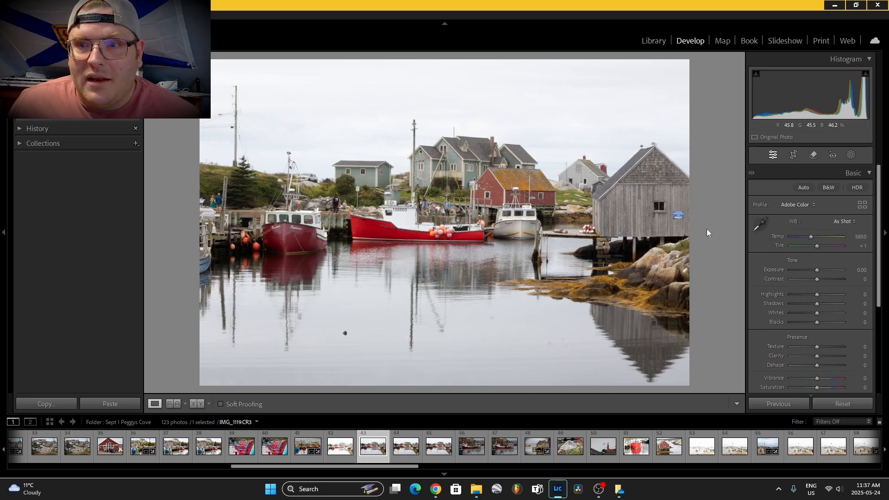
# - Try Exposure at -0.26, +1.93 and -0.18 to check highlight clipping, and reset Exposure to 0
pyautogui.moveTo(815, 269); pyautogui.dragTo(815, 270)
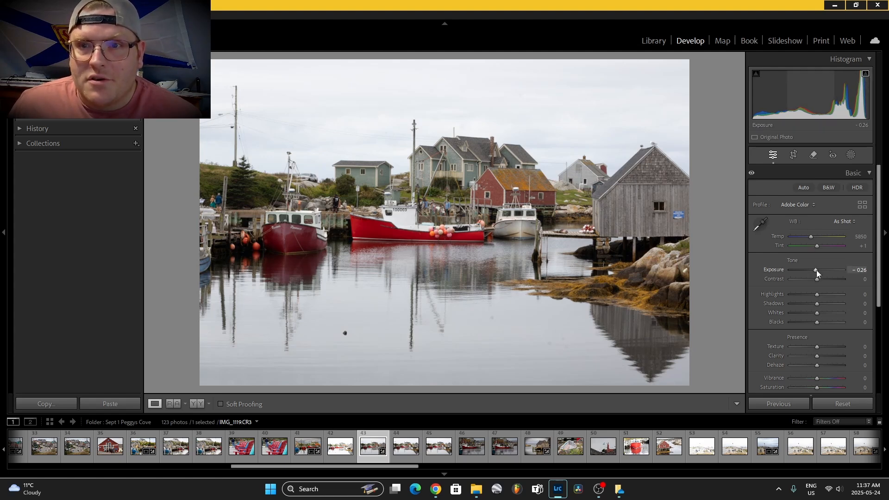
pyautogui.moveTo(816, 271); pyautogui.dragTo(828, 271)
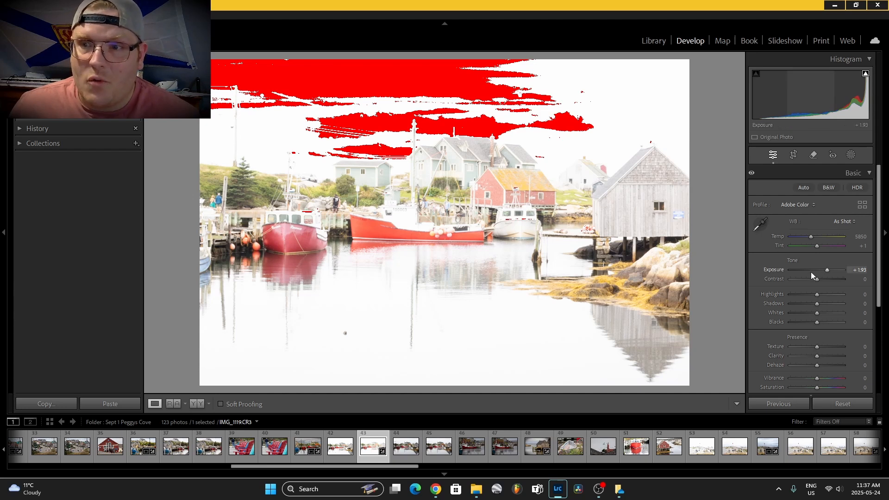
pyautogui.moveTo(826, 270); pyautogui.dragTo(815, 270)
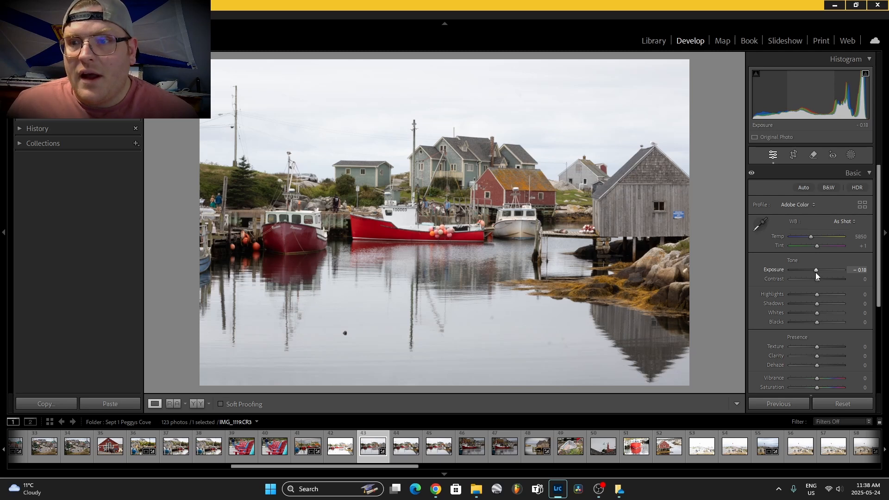
pyautogui.doubleClick(815, 272)
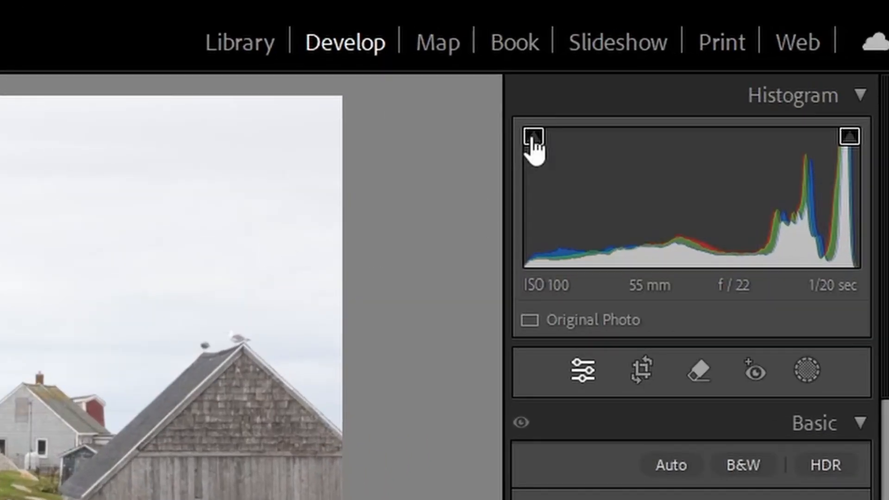
# - Test shadow clipping with Shadows at -100 and a lowered Exposure, and restore Exposure to 0 and Shadows to -4
pyautogui.moveTo(717, 499); pyautogui.dragTo(625, 499)
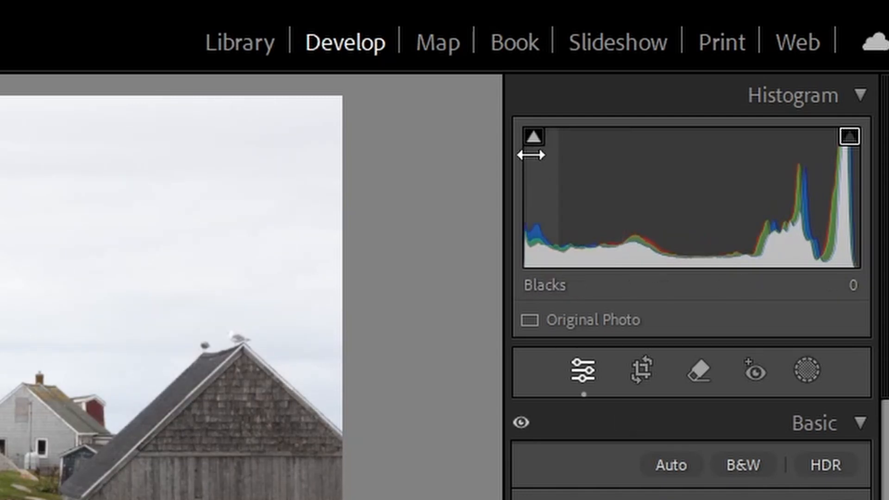
pyautogui.moveTo(717, 499); pyautogui.dragTo(662, 499)
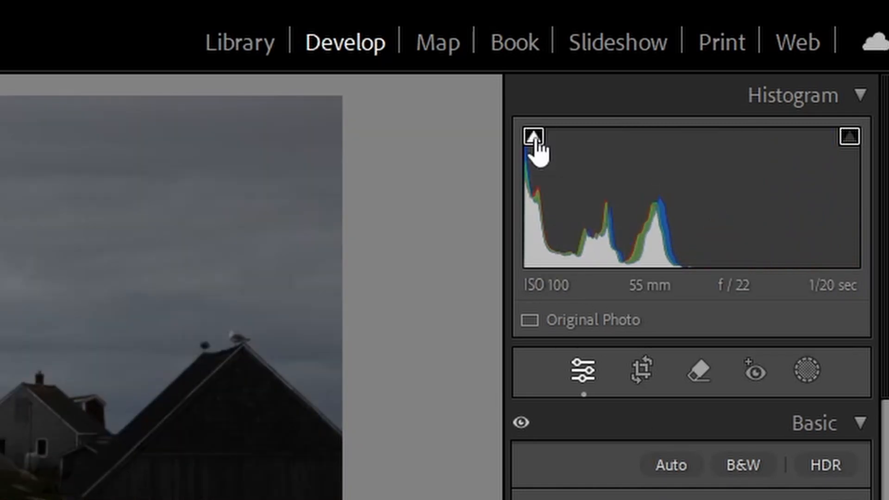
pyautogui.moveTo(662, 499); pyautogui.dragTo(711, 499)
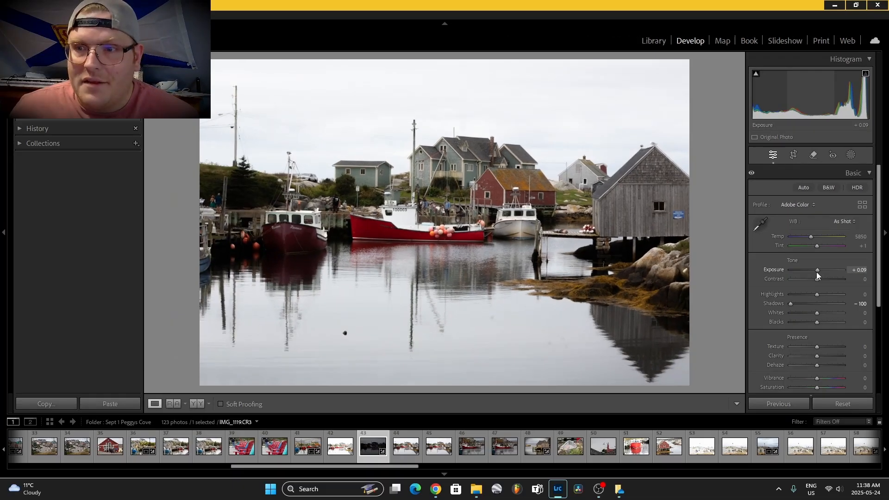
pyautogui.doubleClick(816, 272)
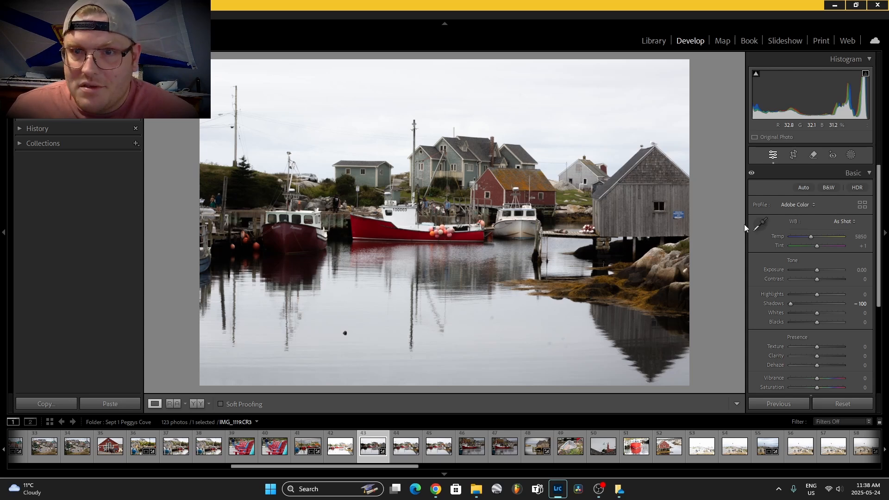
pyautogui.moveTo(796, 304); pyautogui.dragTo(817, 310)
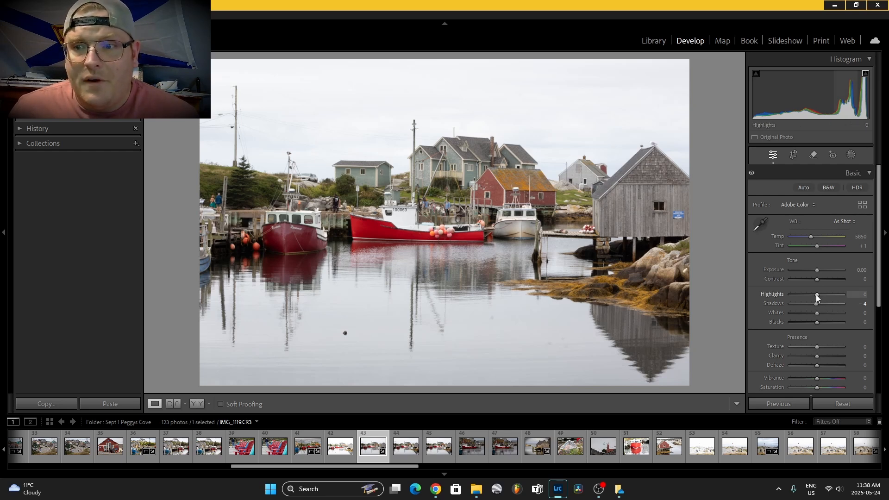
# - Lower Highlights to -74 and compare the before and after versions of the photo several times
pyautogui.moveTo(815, 294); pyautogui.dragTo(798, 296)
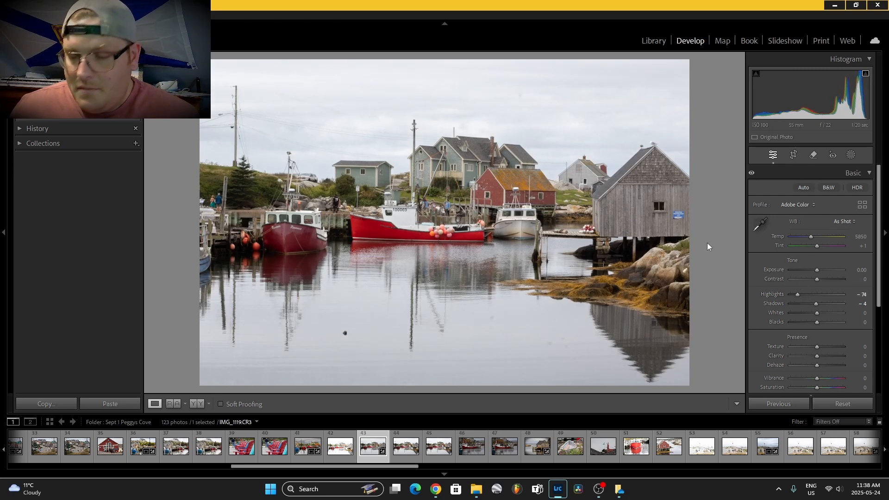
pyautogui.press('\\')
pyautogui.press('\\')
pyautogui.press('\\')
pyautogui.press('\\')
pyautogui.press('\\')
pyautogui.press('\\')
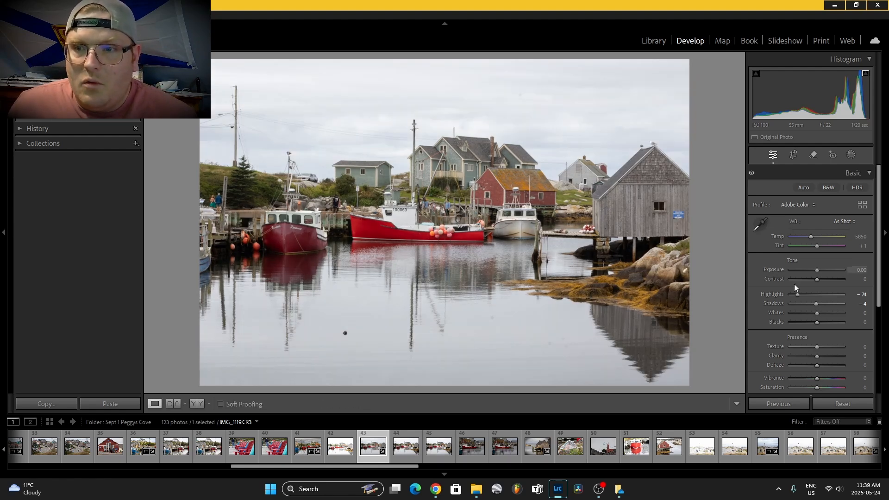
# - Test Shadows near its maximum of +100 and settle it at +19
pyautogui.moveTo(815, 304); pyautogui.dragTo(846, 309)
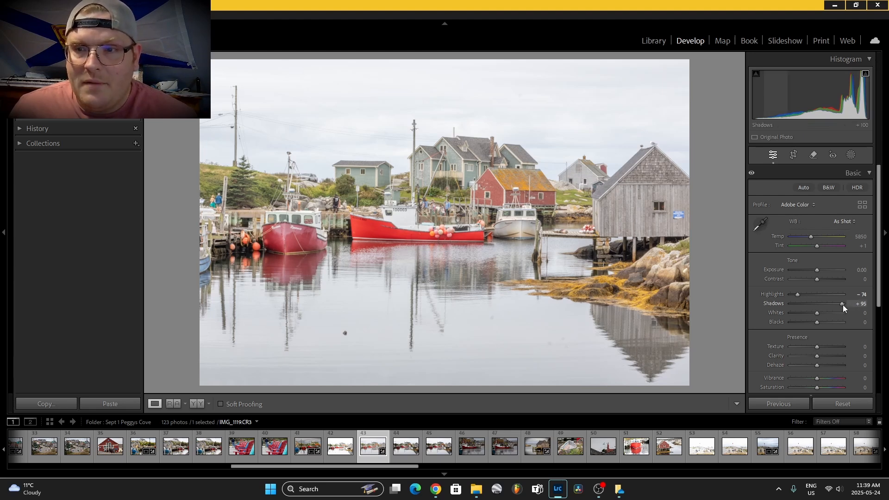
pyautogui.moveTo(843, 304); pyautogui.dragTo(818, 304)
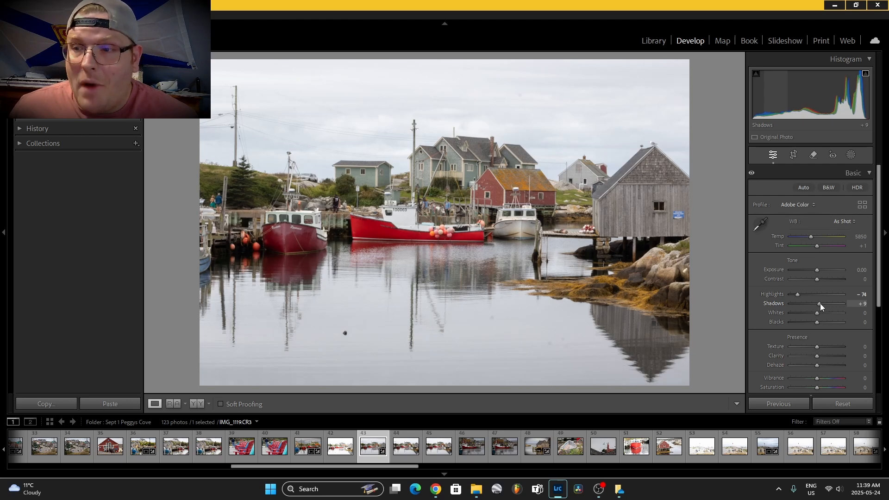
pyautogui.moveTo(820, 304); pyautogui.dragTo(821, 304)
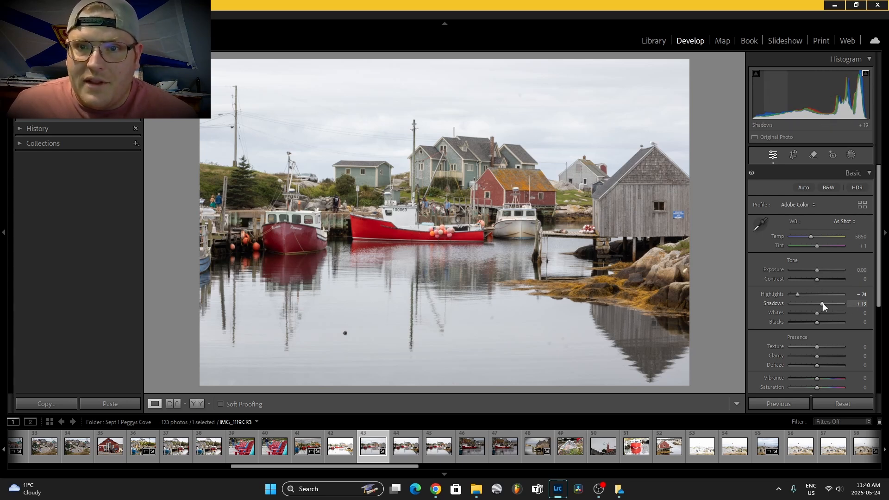
pyautogui.moveTo(822, 304)
pyautogui.mouseDown()
pyautogui.moveTo(792, 310)
pyautogui.moveTo(834, 318)
pyautogui.moveTo(822, 316)
pyautogui.mouseUp()
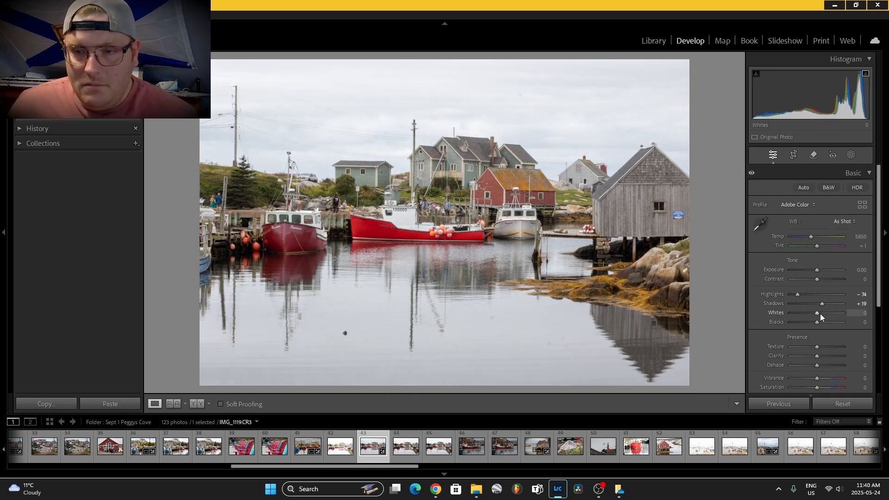
# - Inspect the white boats up close, try Whites at +28, and set Whites to +4 in the full view
pyautogui.click(406, 219)
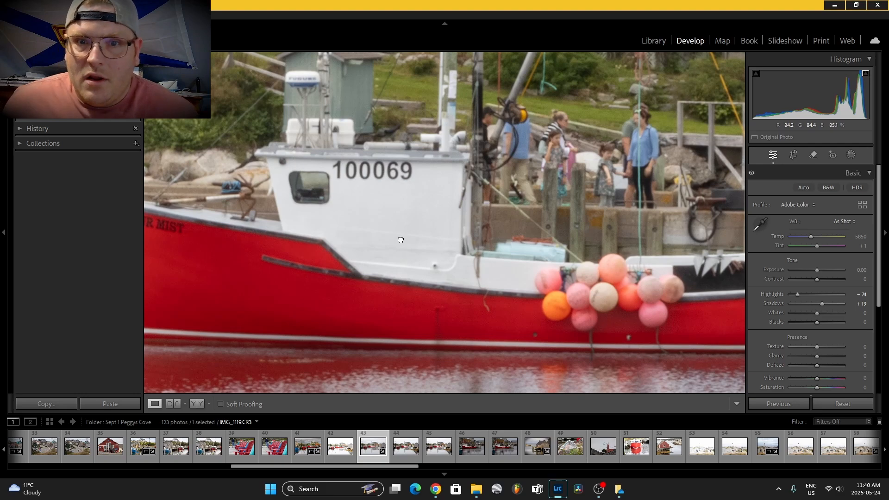
pyautogui.click(401, 241)
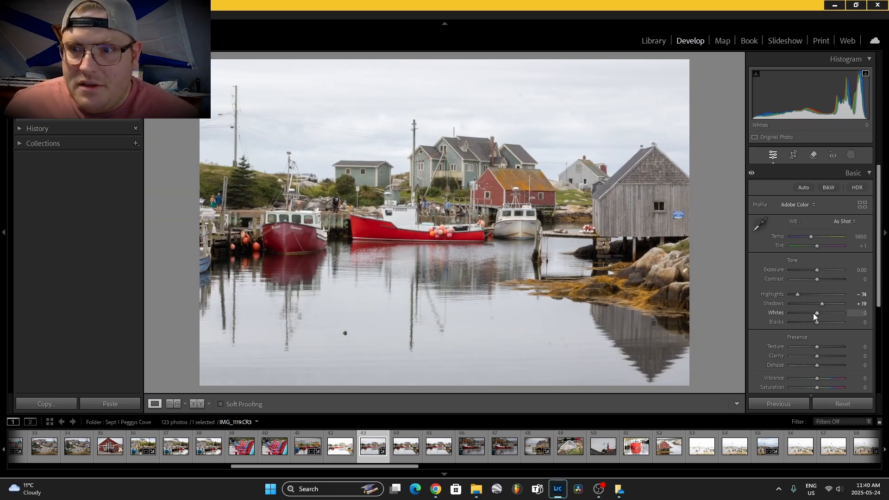
pyautogui.click(531, 228)
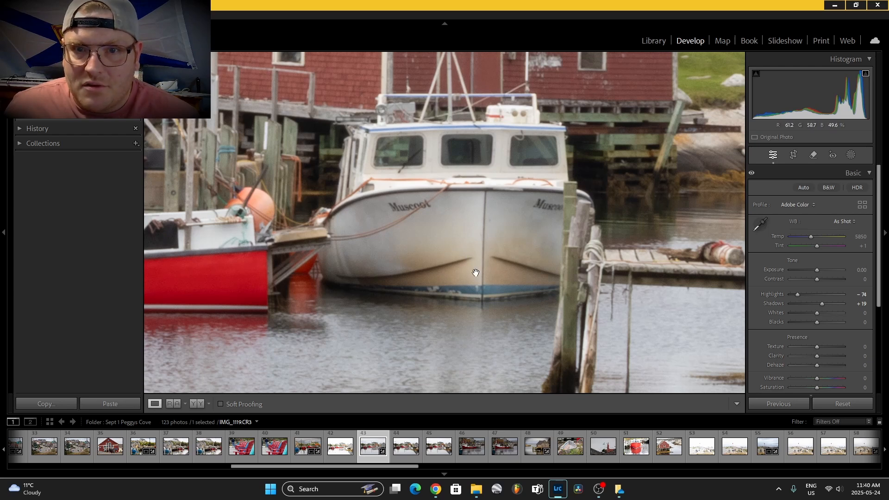
pyautogui.moveTo(816, 313); pyautogui.dragTo(824, 314)
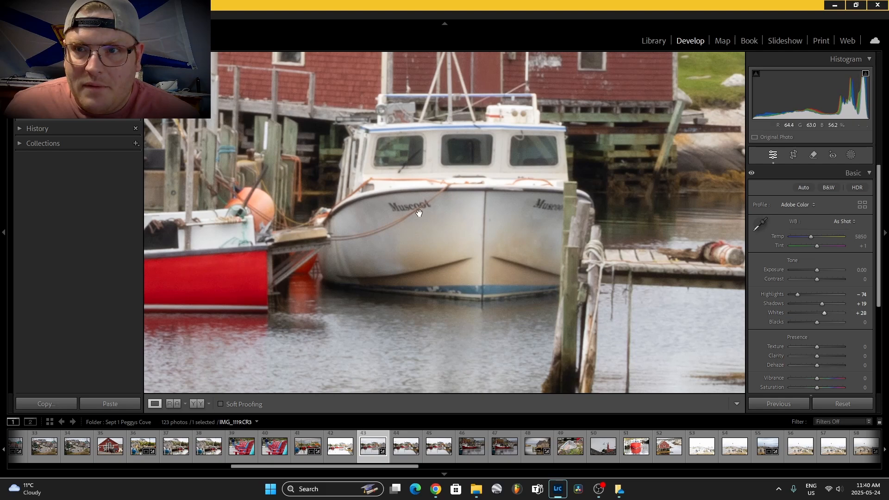
pyautogui.press('z')
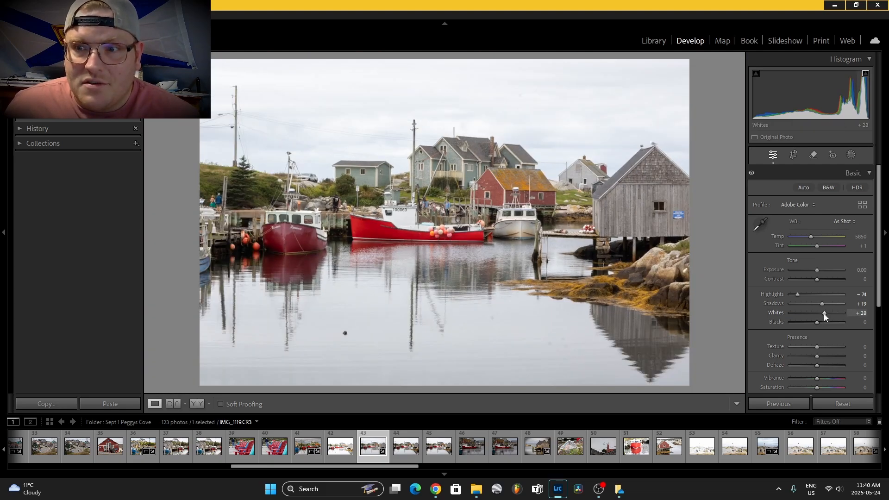
pyautogui.moveTo(824, 312); pyautogui.dragTo(817, 314)
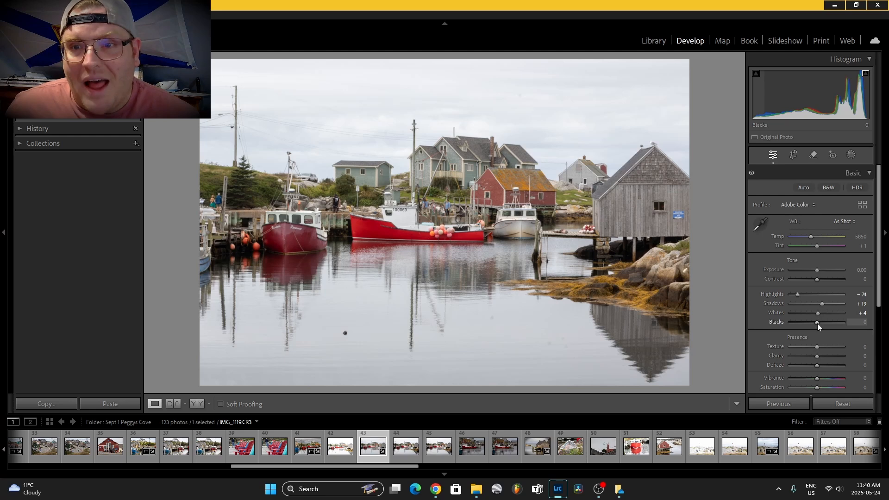
# - Set Blacks to -7, try Contrast at +39 and reduce it to +26
pyautogui.moveTo(818, 323); pyautogui.dragTo(815, 324)
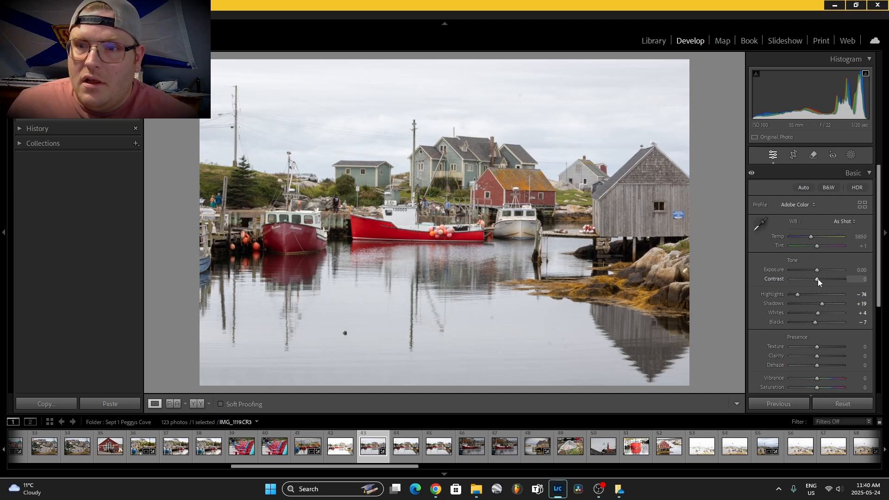
pyautogui.moveTo(818, 279); pyautogui.dragTo(826, 282)
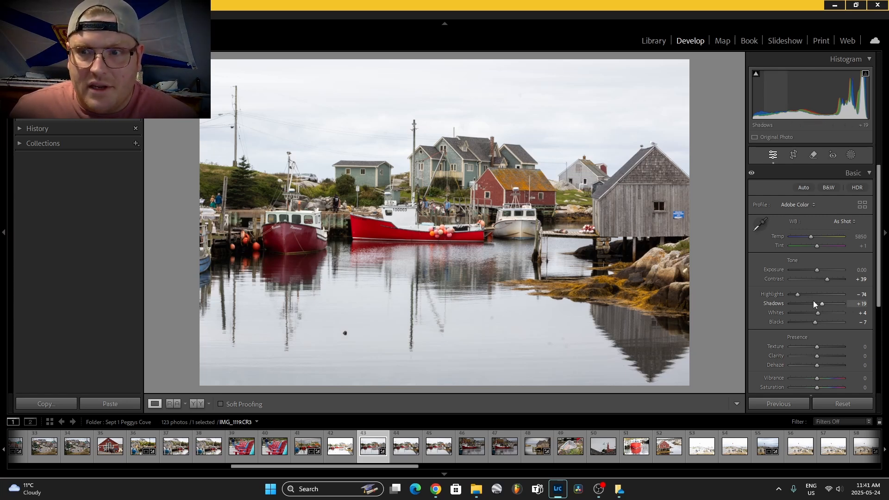
pyautogui.moveTo(827, 279)
pyautogui.mouseDown()
pyautogui.moveTo(853, 281)
pyautogui.moveTo(773, 280)
pyautogui.moveTo(880, 282)
pyautogui.moveTo(770, 281)
pyautogui.moveTo(824, 281)
pyautogui.mouseUp()
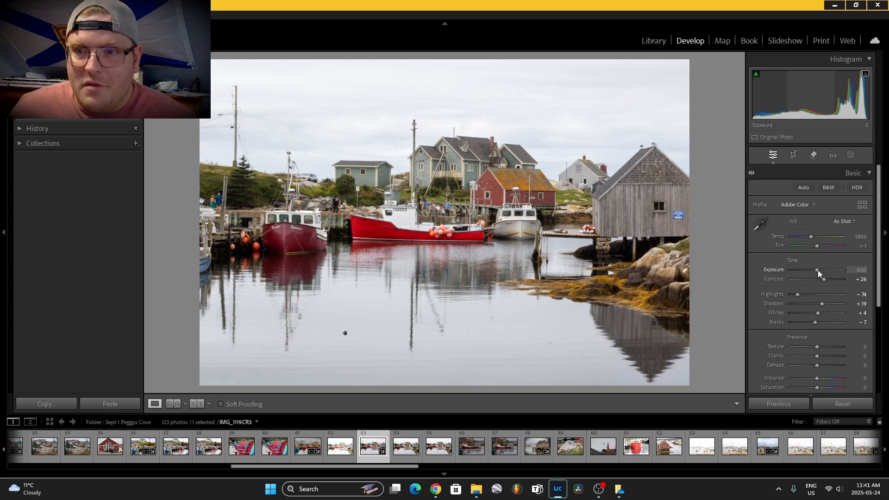
# - Try Exposure at -0.18, 0, +0.26 and -0.61, and set it to -0.26
pyautogui.moveTo(817, 271); pyautogui.dragTo(817, 270)
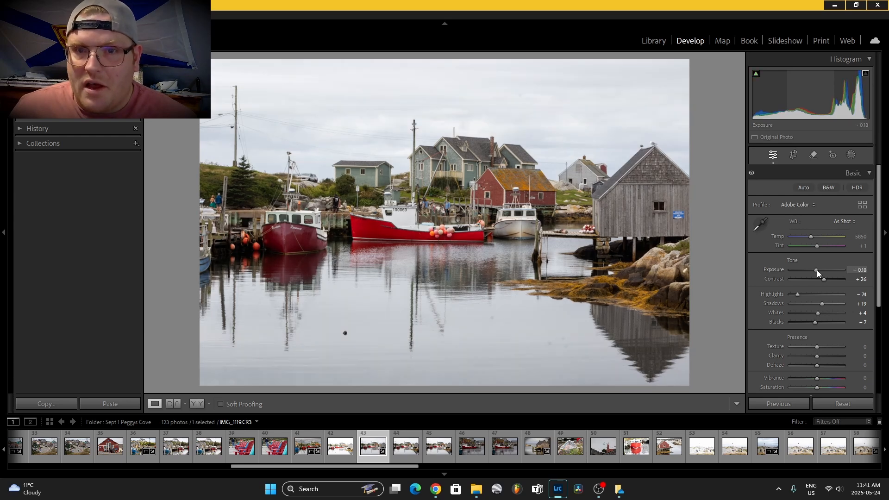
pyautogui.moveTo(816, 270); pyautogui.dragTo(817, 270)
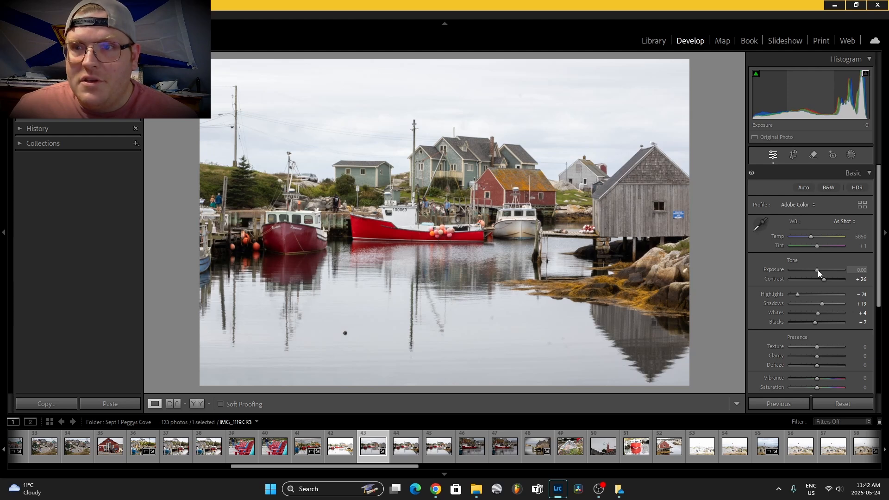
pyautogui.moveTo(817, 271); pyautogui.dragTo(818, 270)
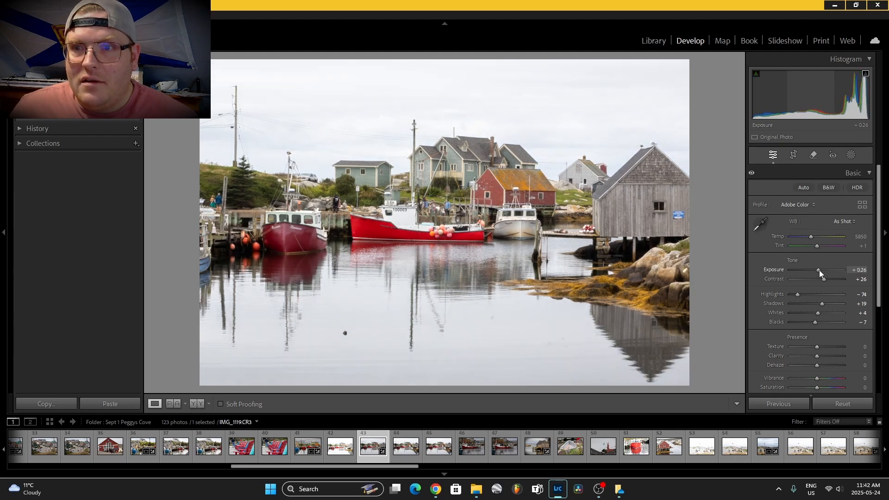
pyautogui.moveTo(818, 271); pyautogui.dragTo(814, 270)
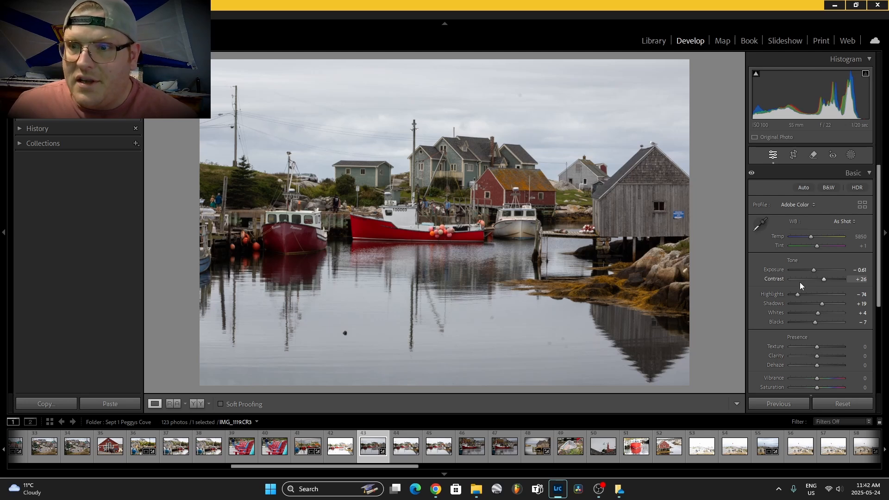
pyautogui.moveTo(813, 270); pyautogui.dragTo(815, 271)
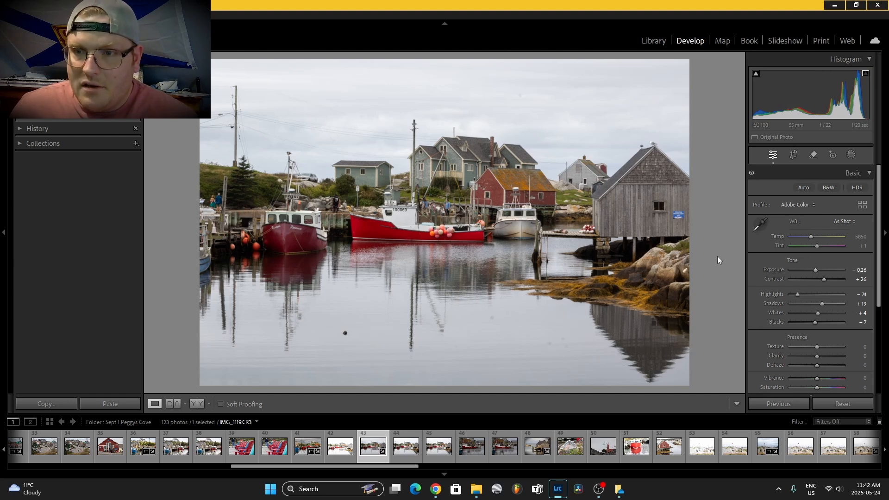
# - Compare the before and after versions of the toned photo twice, ending on the edited version
pyautogui.press('\\')
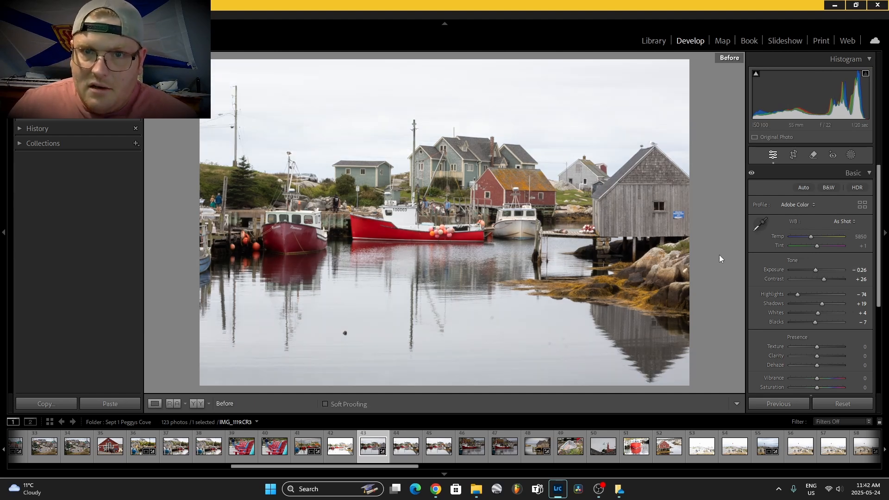
pyautogui.press('\\')
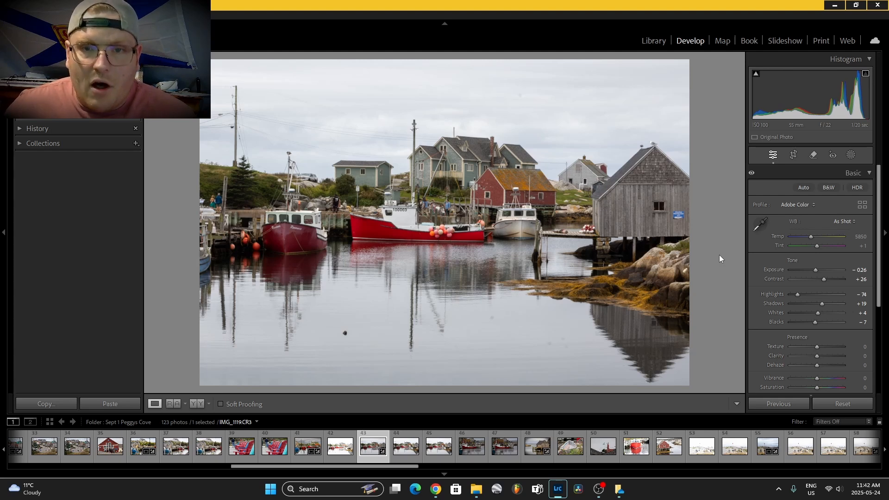
pyautogui.press('\\')
pyautogui.press('\\')
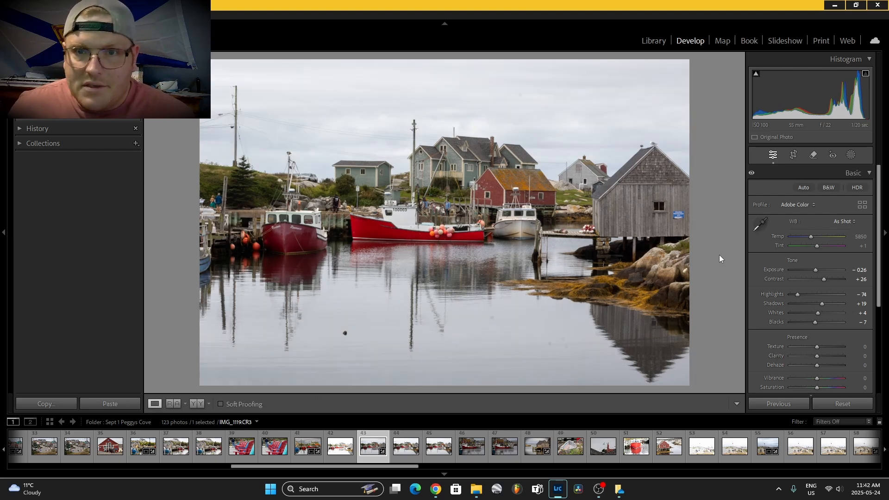
# - Set Texture to +12, then try Dehaze at +44 and +100 and bring it back to -2
pyautogui.scroll(-4, 876, 277)
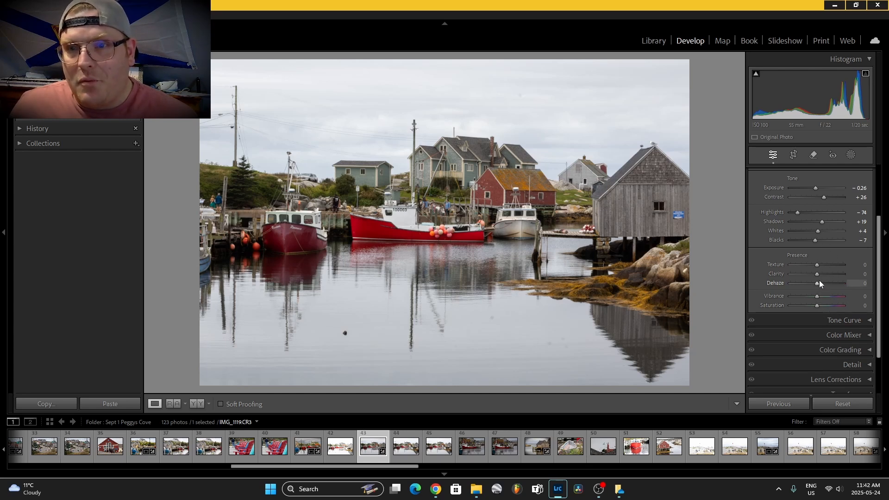
pyautogui.moveTo(816, 267); pyautogui.dragTo(821, 267)
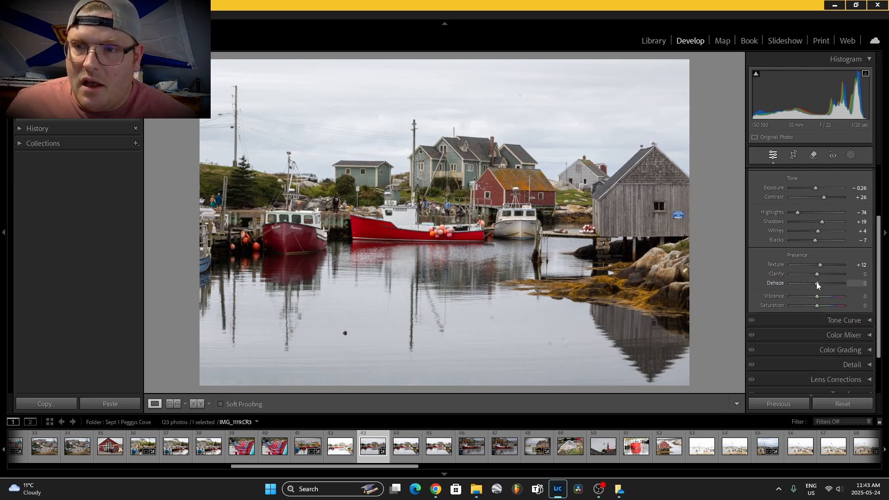
pyautogui.moveTo(818, 283); pyautogui.dragTo(829, 287)
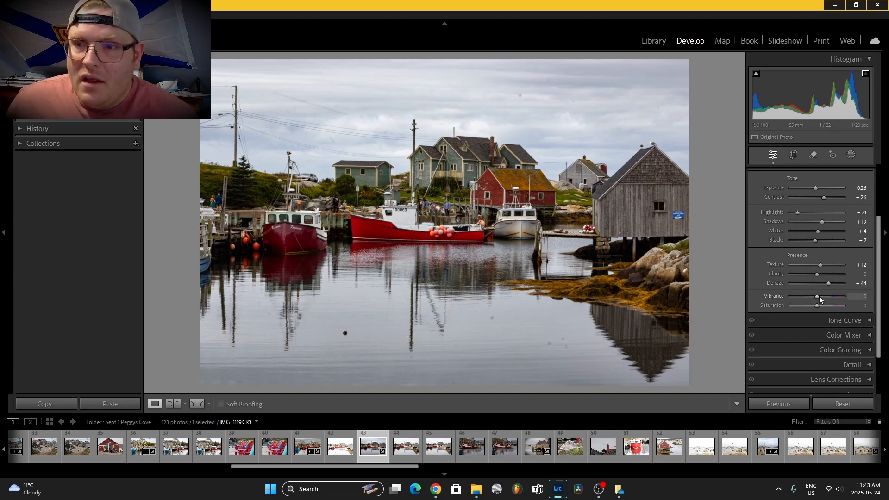
pyautogui.moveTo(831, 284); pyautogui.dragTo(849, 288)
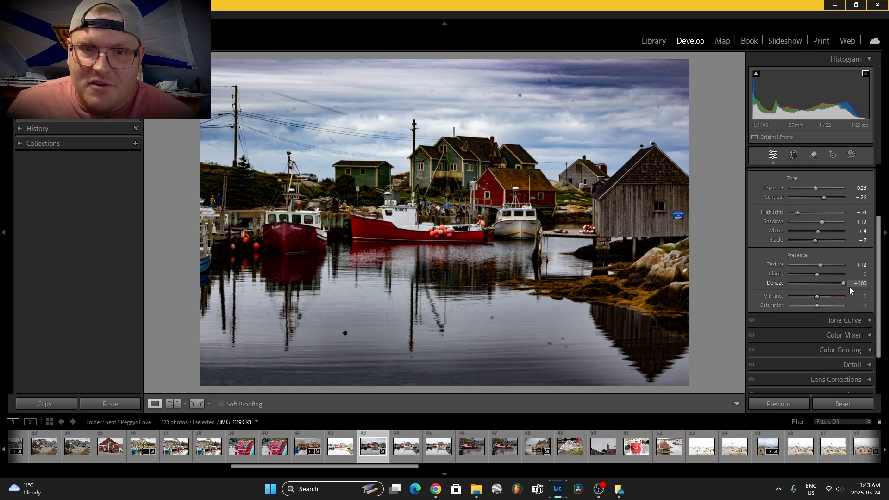
pyautogui.moveTo(844, 287); pyautogui.dragTo(816, 287)
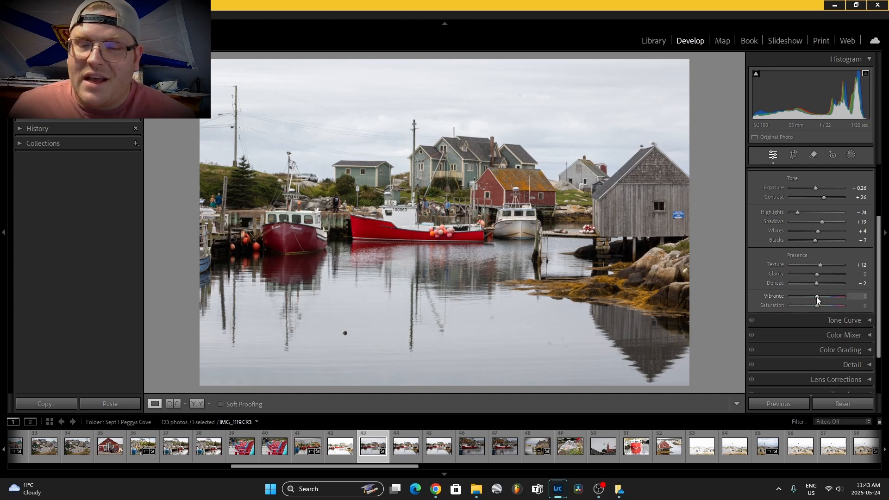
# - Test Vibrance up to +100 and Saturation at +99, and set Vibrance to +21 and Saturation to +9
pyautogui.moveTo(817, 296); pyautogui.dragTo(823, 298)
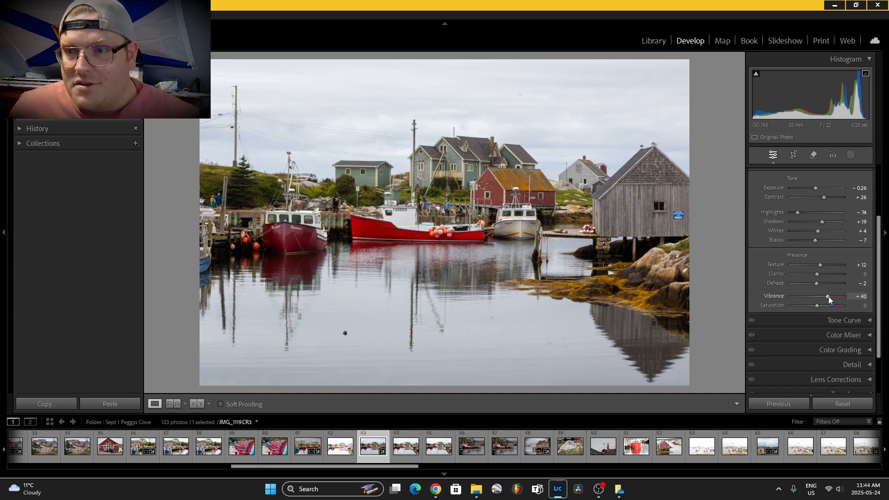
pyautogui.moveTo(825, 296); pyautogui.dragTo(846, 299)
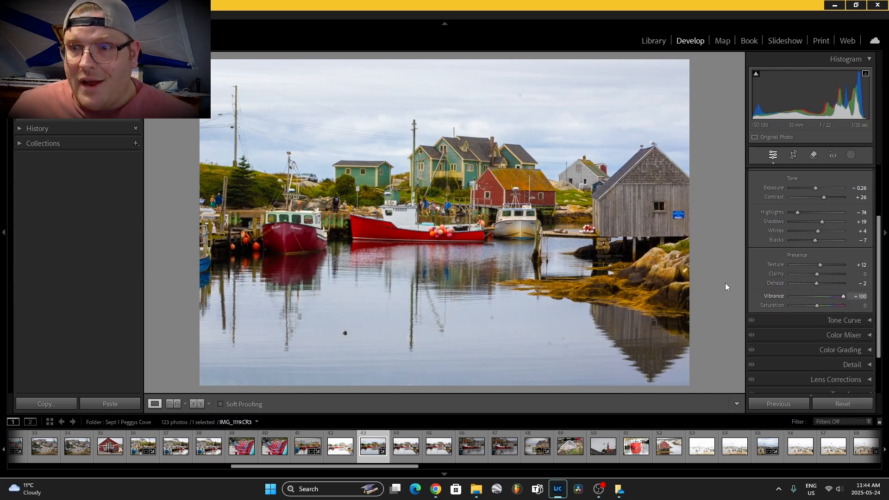
pyautogui.moveTo(830, 298)
pyautogui.mouseDown()
pyautogui.moveTo(817, 298)
pyautogui.moveTo(842, 307)
pyautogui.mouseUp()
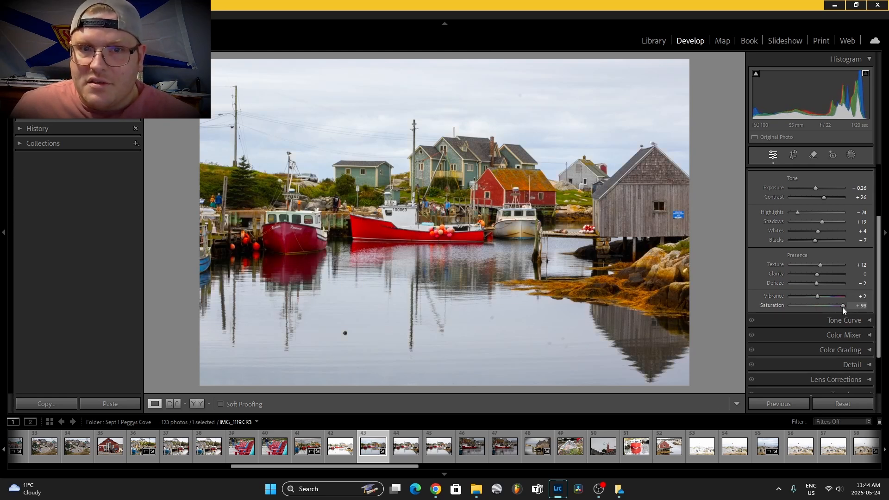
pyautogui.moveTo(842, 307); pyautogui.dragTo(818, 305)
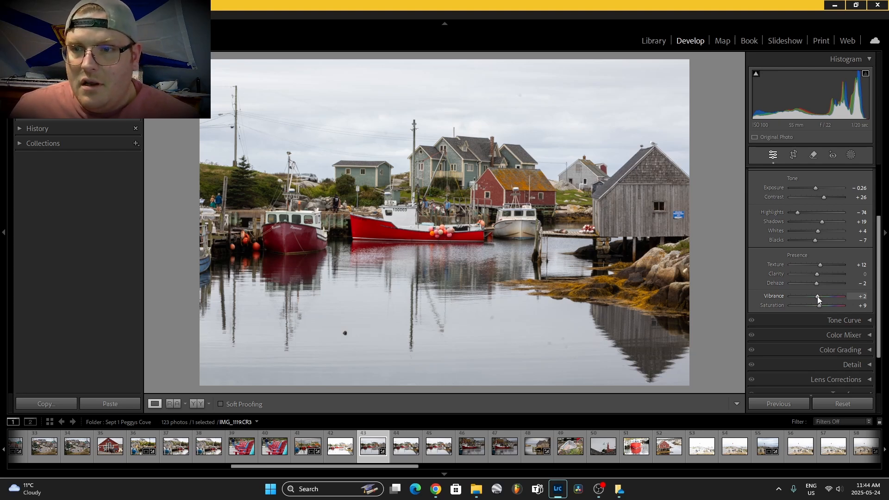
pyautogui.moveTo(819, 296); pyautogui.dragTo(821, 297)
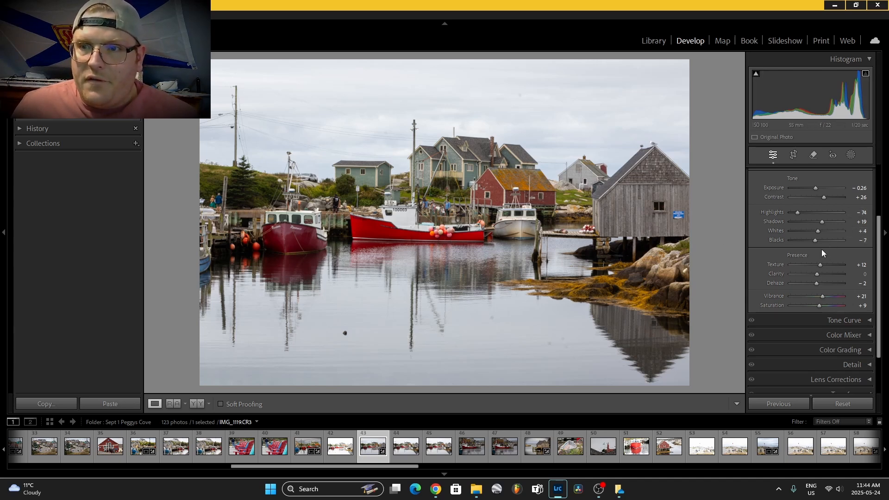
# - Change the photo's profile from Adobe Color to Adobe Landscape
pyautogui.scroll(3, 807, 231)
pyautogui.scroll(-2, 807, 232)
pyautogui.scroll(2, 807, 232)
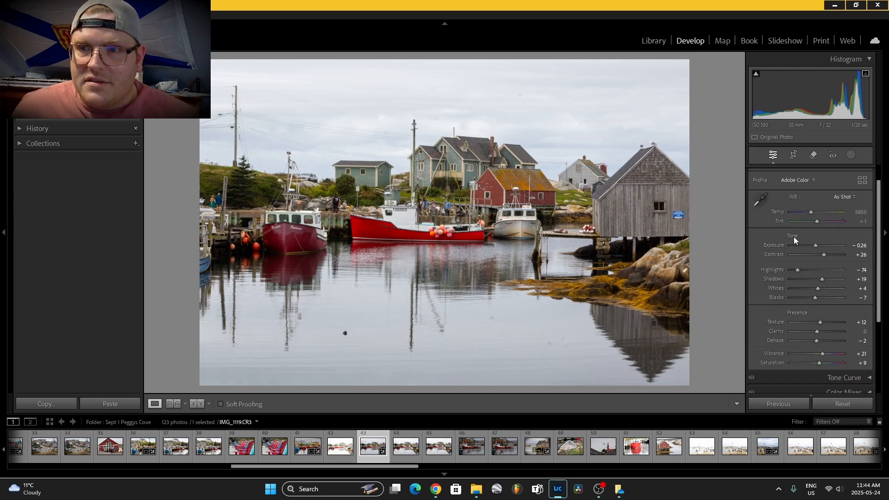
pyautogui.click(798, 180)
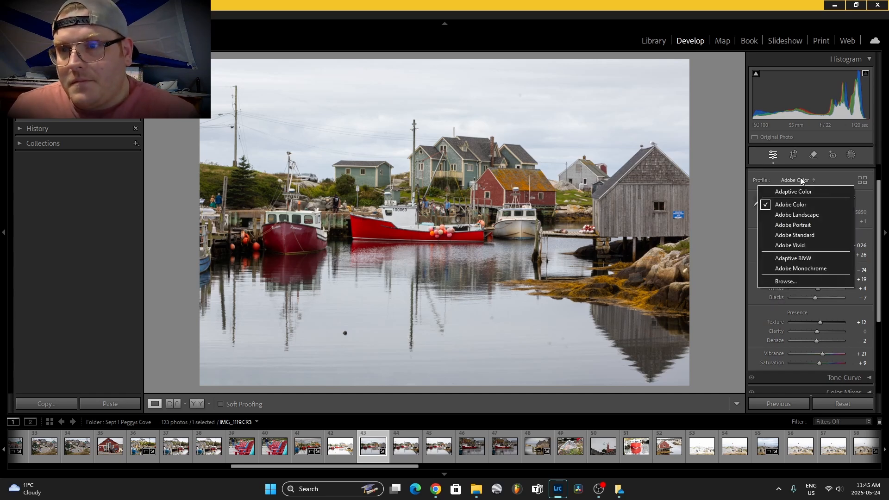
pyautogui.click(804, 215)
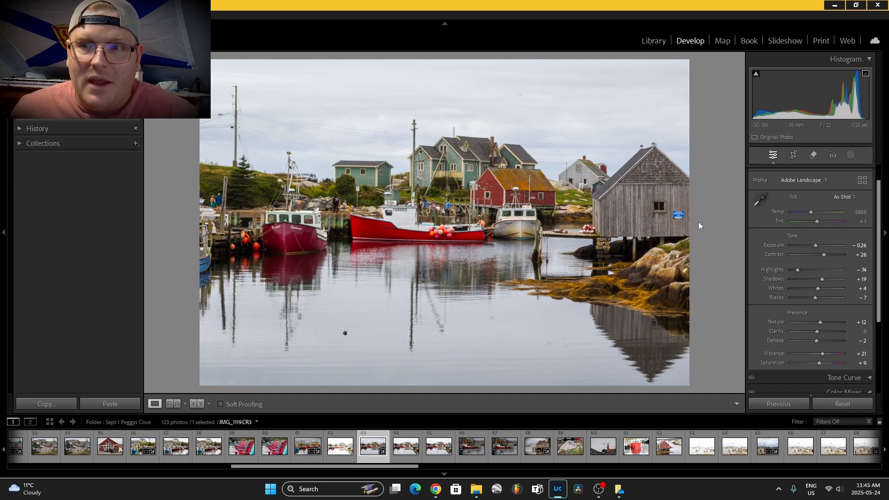
# - Browse the full profile collection and preview the Adobe Raw profiles, including Adobe Neutral and Adobe Vivid, on the photo
pyautogui.click(808, 180)
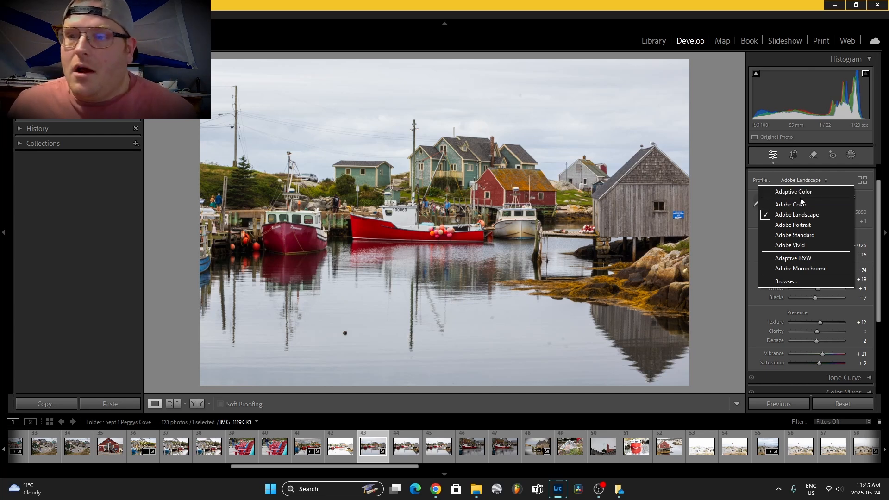
pyautogui.click(800, 281)
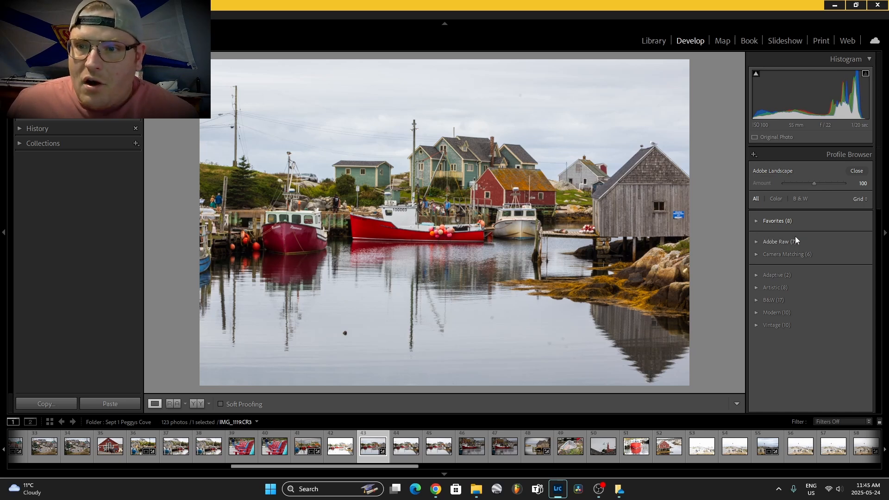
pyautogui.click(790, 240)
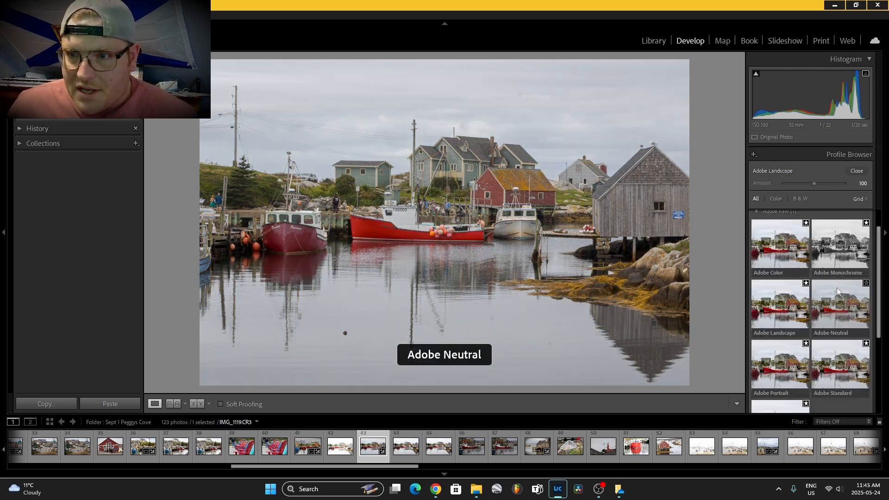
pyautogui.scroll(-1, 783, 303)
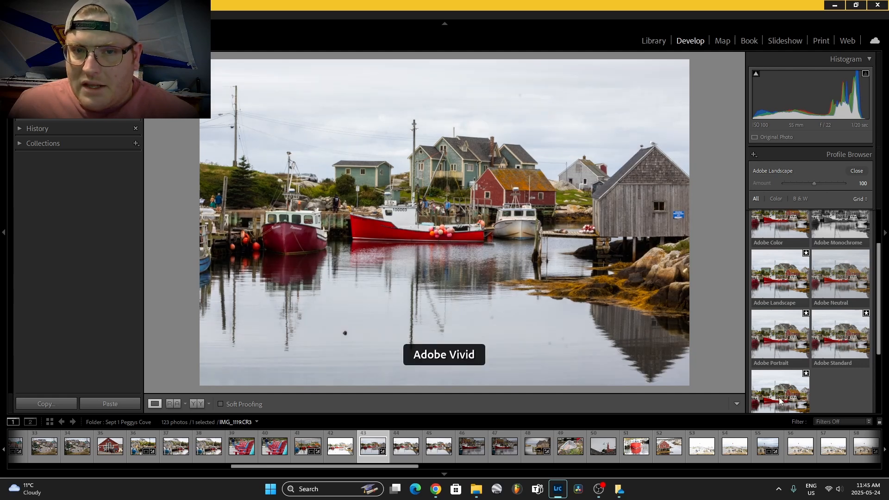
# - Preview the Modern colour profiles on the photo, show all profiles again, and close the Profile Browser with Adobe Landscape kept
pyautogui.click(775, 199)
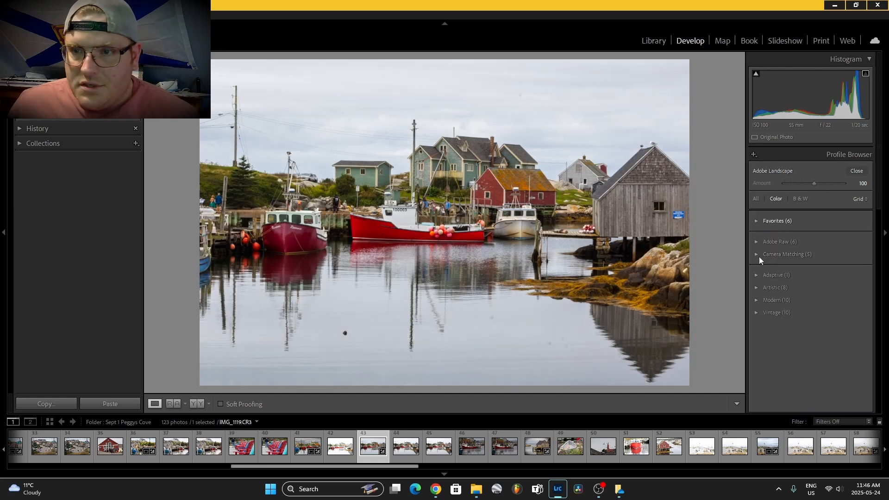
pyautogui.click(756, 301)
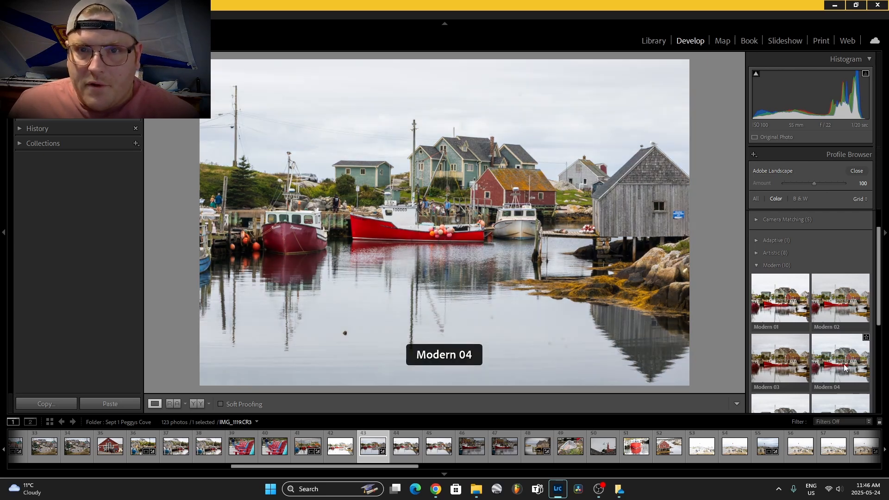
pyautogui.scroll(-1, 843, 364)
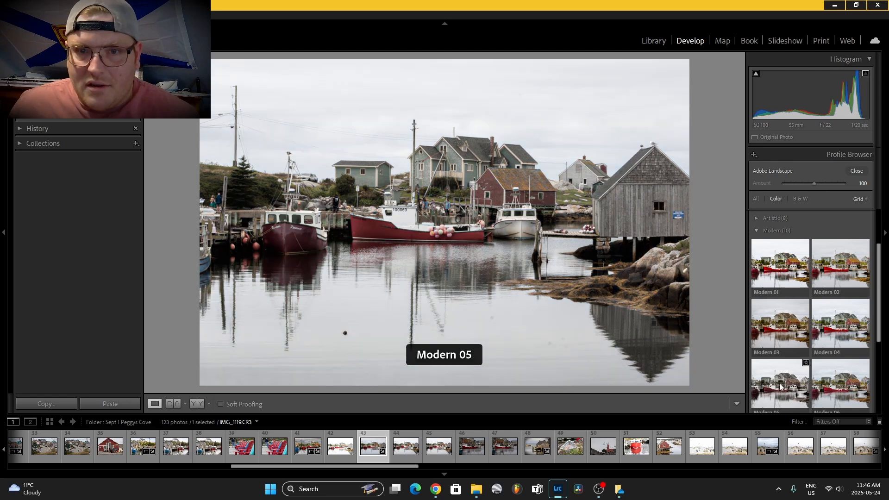
pyautogui.scroll(-1, 780, 386)
pyautogui.scroll(-1, 794, 371)
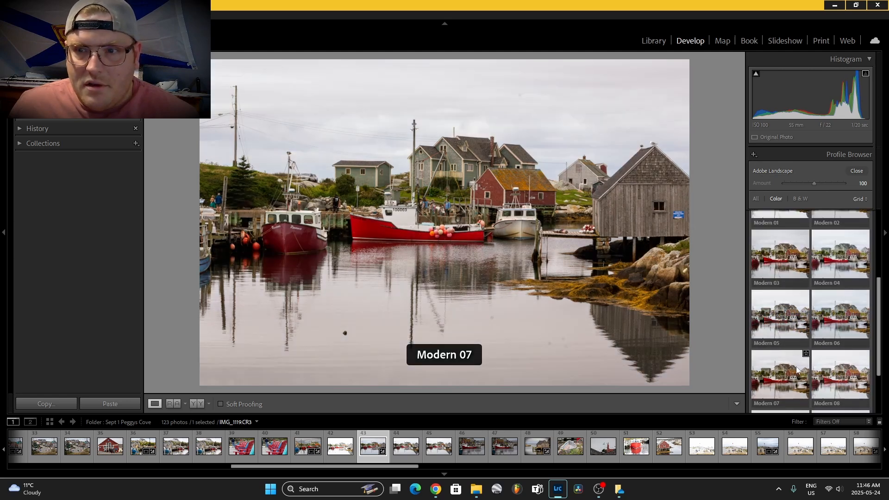
pyautogui.scroll(-2, 836, 367)
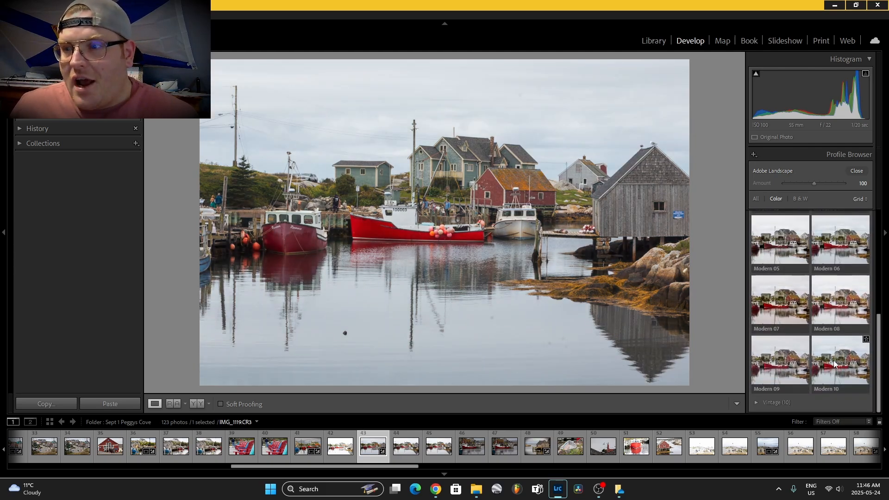
pyautogui.scroll(6, 820, 313)
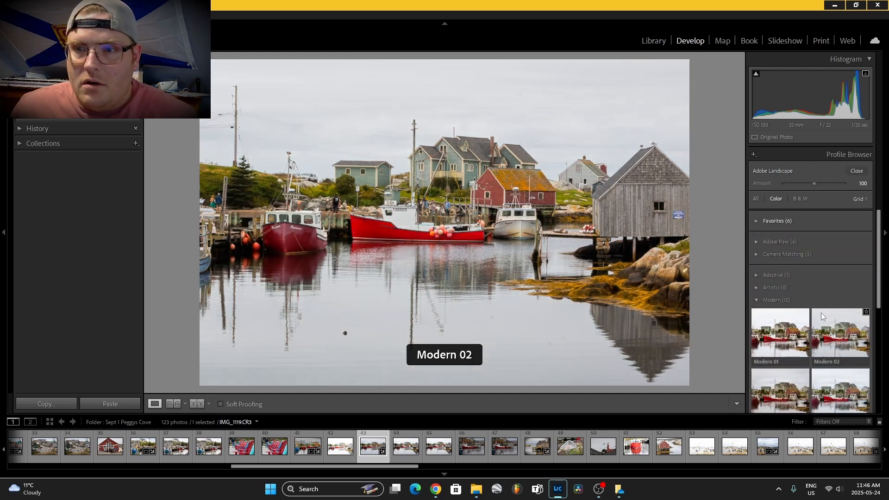
pyautogui.click(775, 300)
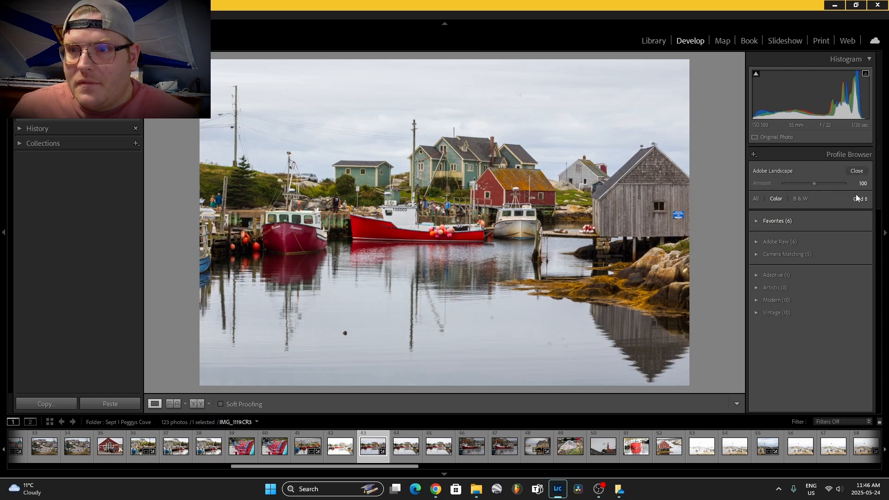
pyautogui.click(756, 198)
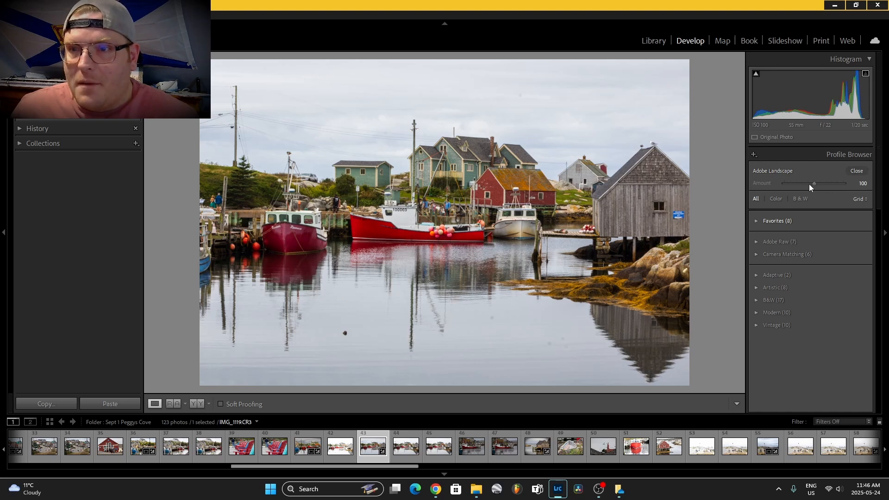
pyautogui.click(853, 170)
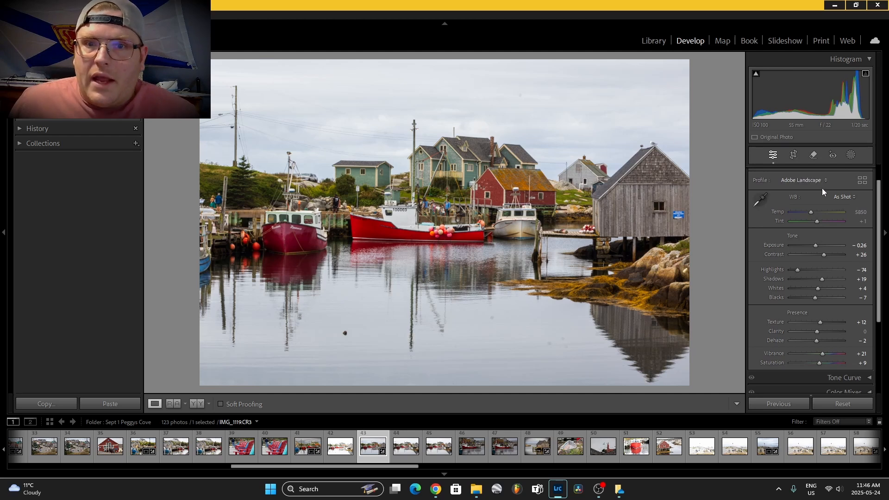
# - In Color Grading, set the midtones to hue 225 with saturation 0 and raise their luminance slightly
pyautogui.scroll(-3, 795, 322)
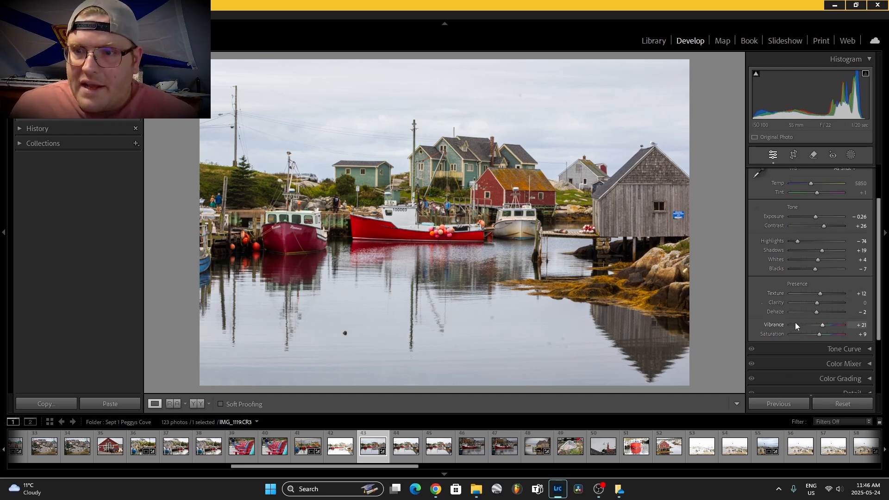
pyautogui.scroll(-1, 833, 313)
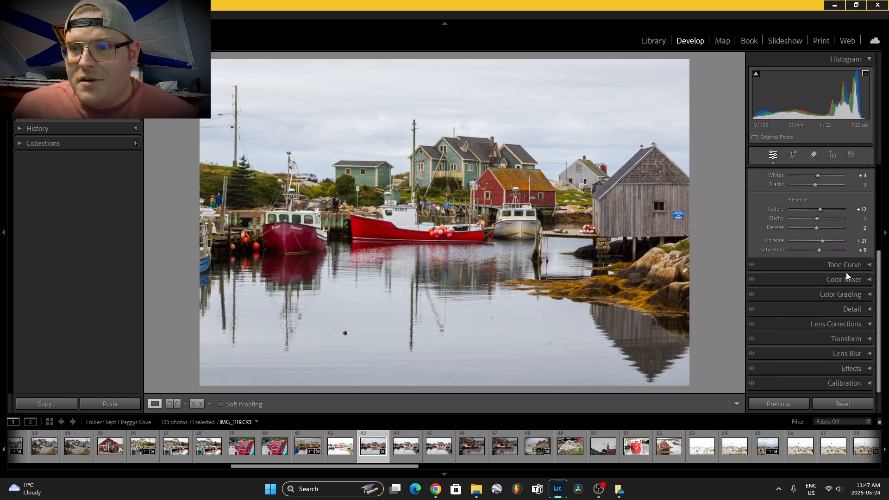
pyautogui.click(837, 295)
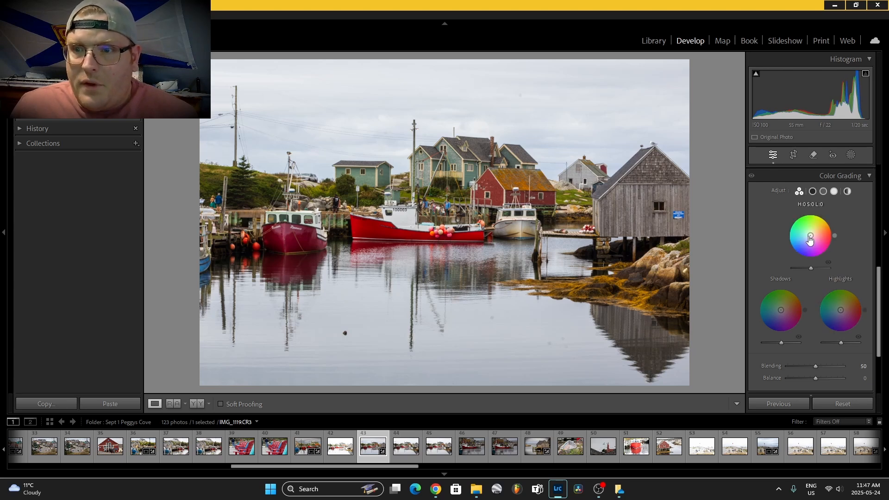
pyautogui.moveTo(811, 236)
pyautogui.mouseDown()
pyautogui.moveTo(799, 257)
pyautogui.moveTo(795, 226)
pyautogui.moveTo(818, 220)
pyautogui.moveTo(827, 232)
pyautogui.moveTo(819, 250)
pyautogui.moveTo(810, 236)
pyautogui.mouseUp()
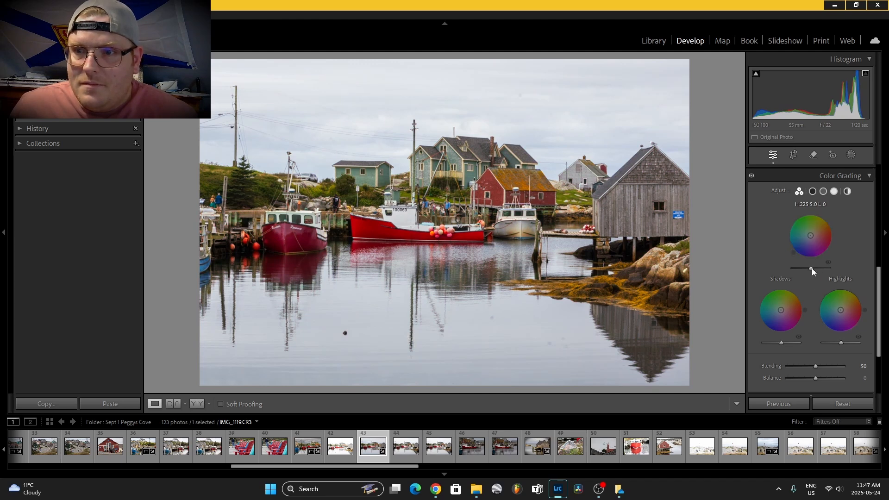
pyautogui.moveTo(810, 268); pyautogui.dragTo(815, 290)
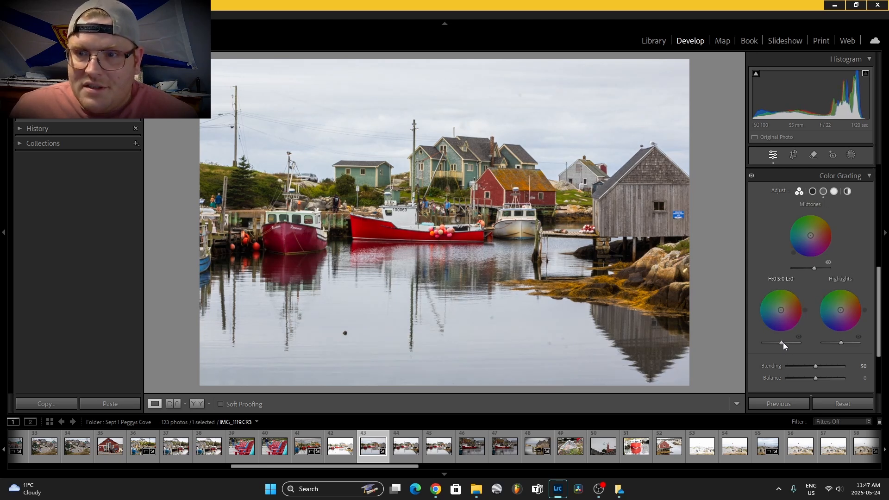
# - Tint the shadows with hue 198 and saturation 3, test their luminance at -24, -39 and +97, and leave it moderately negative
pyautogui.moveTo(781, 342)
pyautogui.mouseDown()
pyautogui.moveTo(753, 347)
pyautogui.moveTo(781, 346)
pyautogui.mouseUp()
pyautogui.moveTo(780, 309)
pyautogui.mouseDown()
pyautogui.moveTo(786, 316)
pyautogui.moveTo(775, 322)
pyautogui.moveTo(769, 311)
pyautogui.moveTo(787, 303)
pyautogui.moveTo(780, 310)
pyautogui.mouseUp()
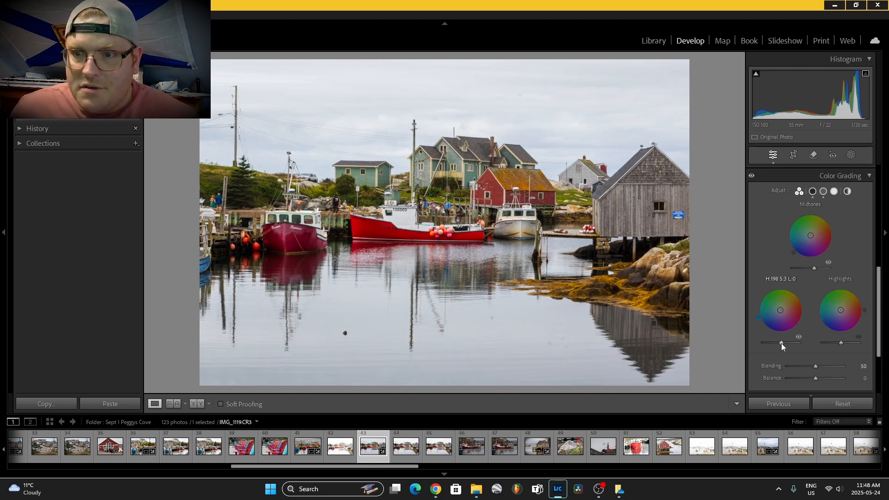
pyautogui.moveTo(781, 343); pyautogui.dragTo(776, 344)
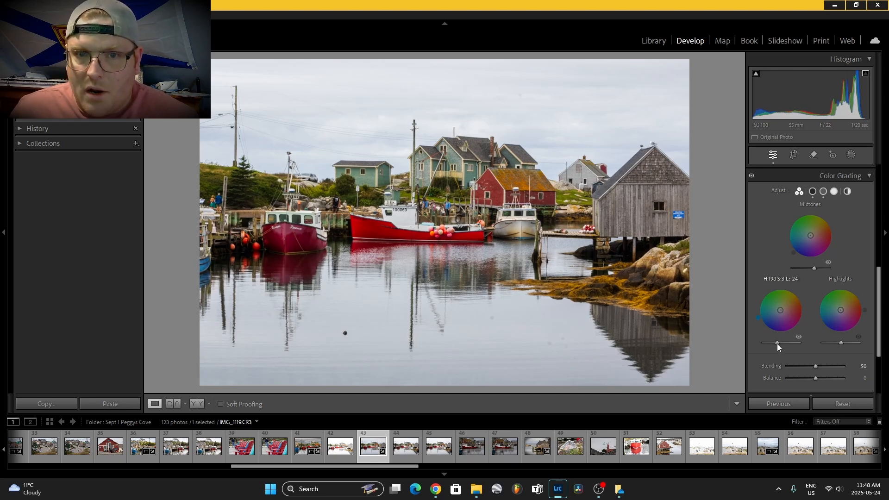
pyautogui.moveTo(776, 343)
pyautogui.mouseDown()
pyautogui.moveTo(759, 346)
pyautogui.moveTo(774, 355)
pyautogui.mouseUp()
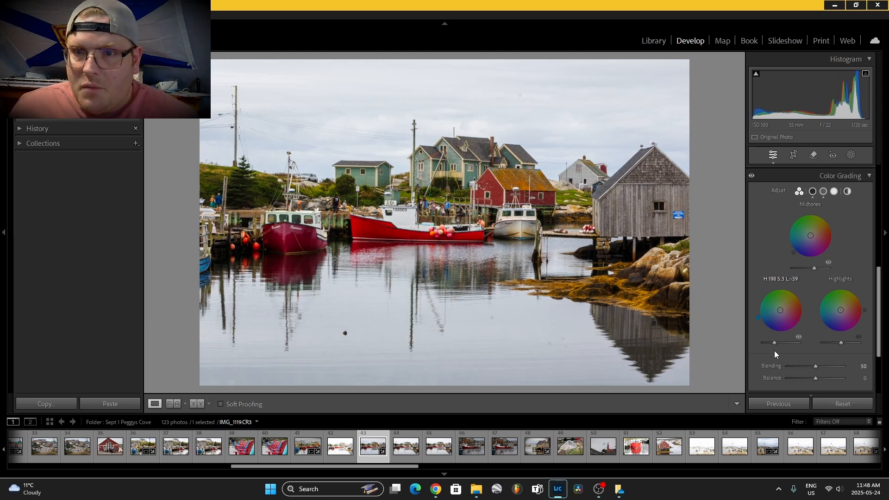
pyautogui.moveTo(774, 351); pyautogui.dragTo(798, 355)
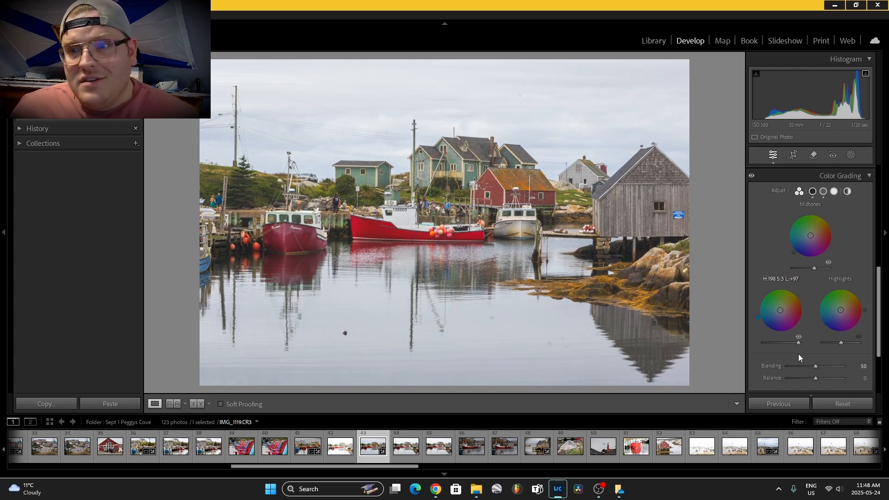
pyautogui.moveTo(798, 354); pyautogui.dragTo(776, 354)
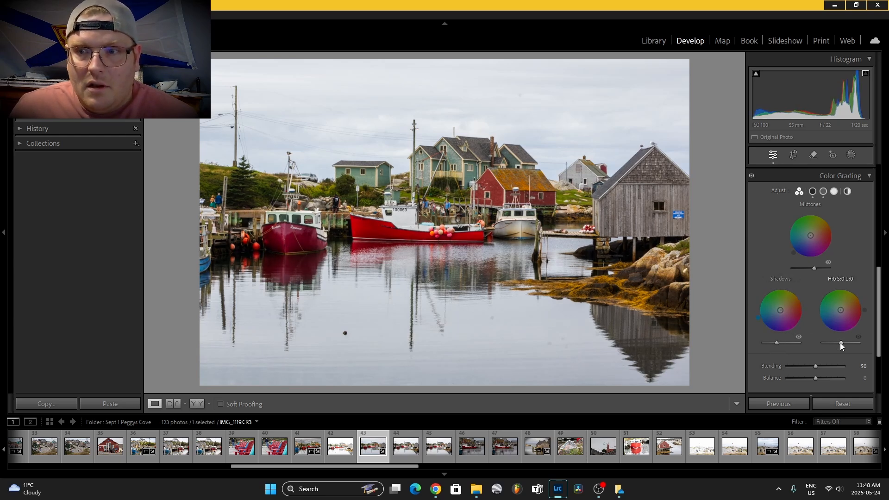
# - Try the highlights luminance and return it to 0, and preview Blending at 71 and 26 before returning it to 50
pyautogui.moveTo(839, 343)
pyautogui.mouseDown()
pyautogui.moveTo(832, 343)
pyautogui.moveTo(849, 344)
pyautogui.moveTo(842, 345)
pyautogui.mouseUp()
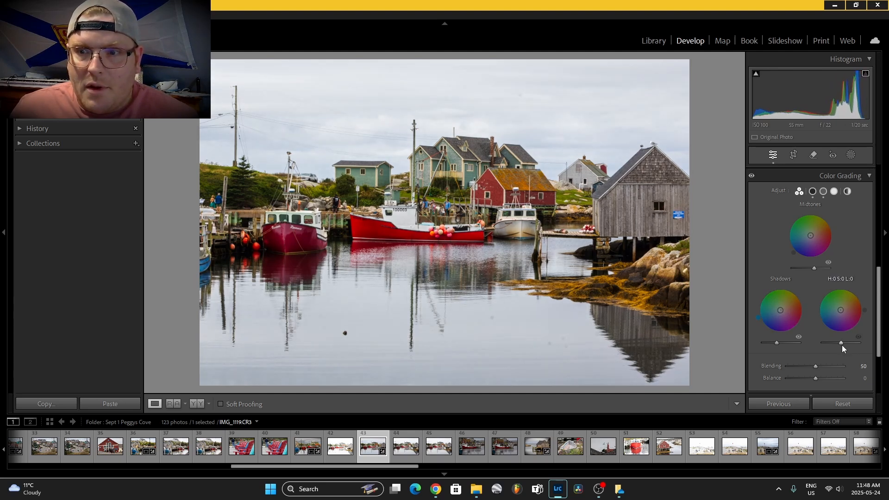
pyautogui.keyDown('alt'); pyautogui.click(817, 367); pyautogui.keyUp('alt')
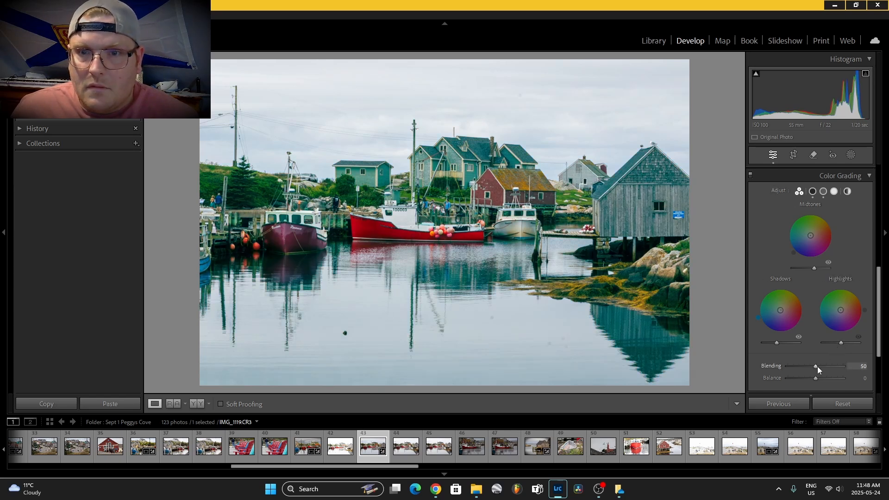
pyautogui.moveTo(826, 368); pyautogui.dragTo(794, 373)
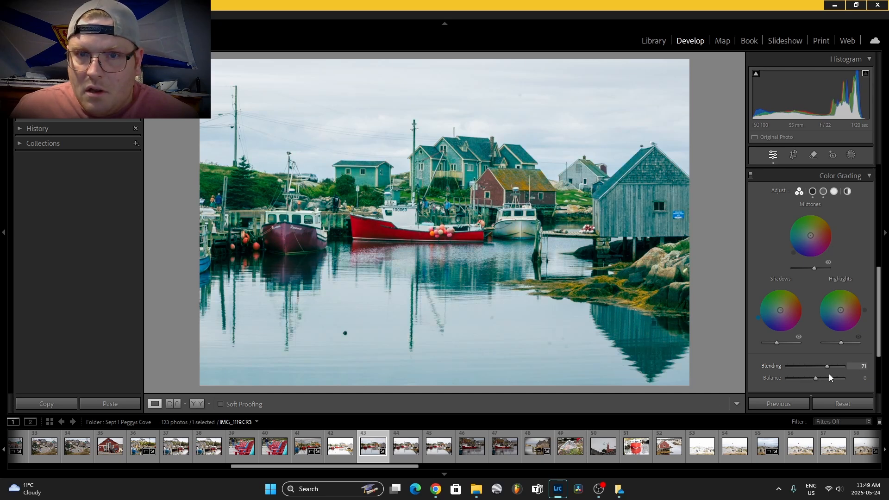
pyautogui.moveTo(829, 373); pyautogui.dragTo(822, 373)
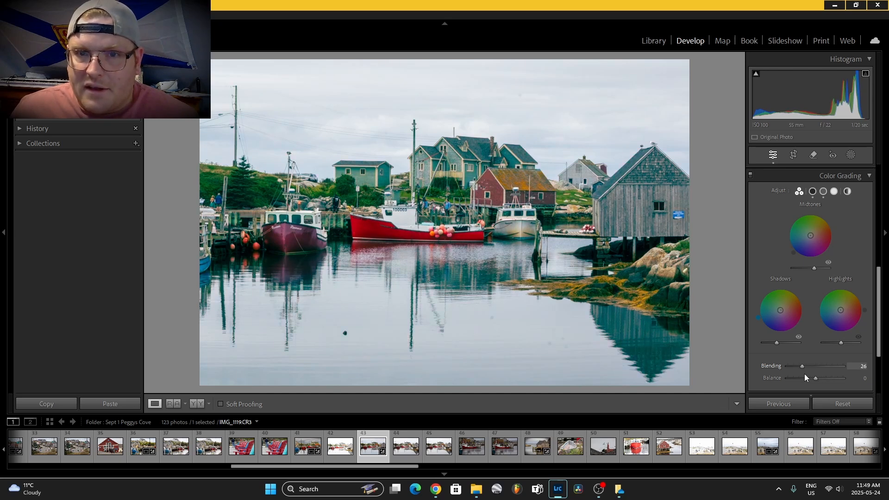
pyautogui.moveTo(802, 374); pyautogui.dragTo(815, 373)
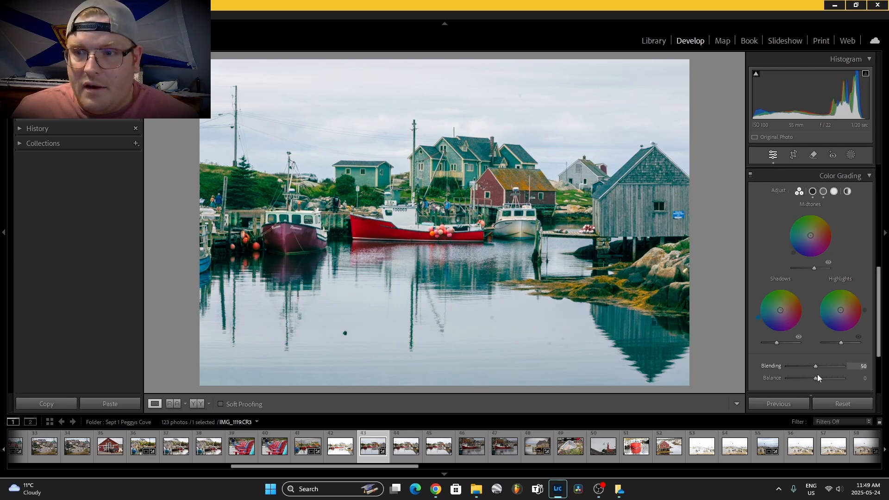
pyautogui.moveTo(818, 375)
pyautogui.mouseDown()
pyautogui.moveTo(837, 380)
pyautogui.moveTo(782, 379)
pyautogui.moveTo(837, 382)
pyautogui.moveTo(816, 382)
pyautogui.mouseUp()
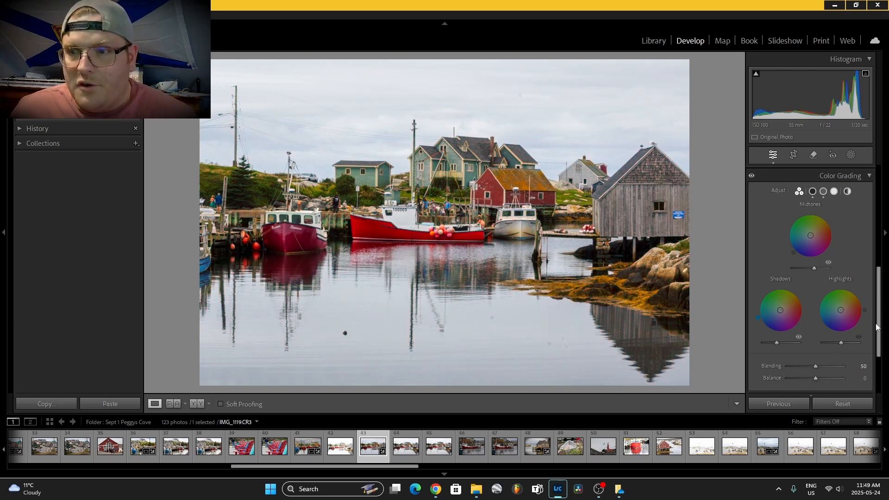
# - Set the sharpening in Detail to amount 49, radius 1.1, detail 26 and masking 58
pyautogui.scroll(-3, 885, 354)
pyautogui.scroll(3, 859, 287)
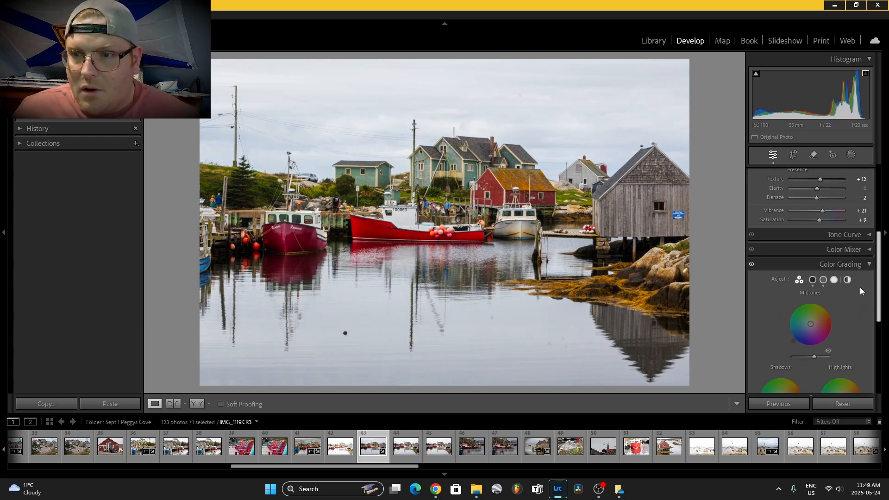
pyautogui.click(847, 264)
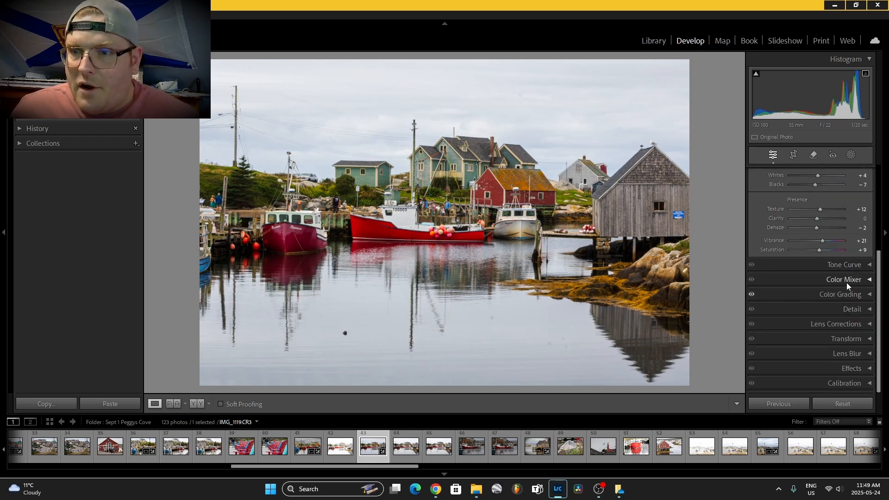
pyautogui.click(856, 310)
pyautogui.scroll(-1, 881, 291)
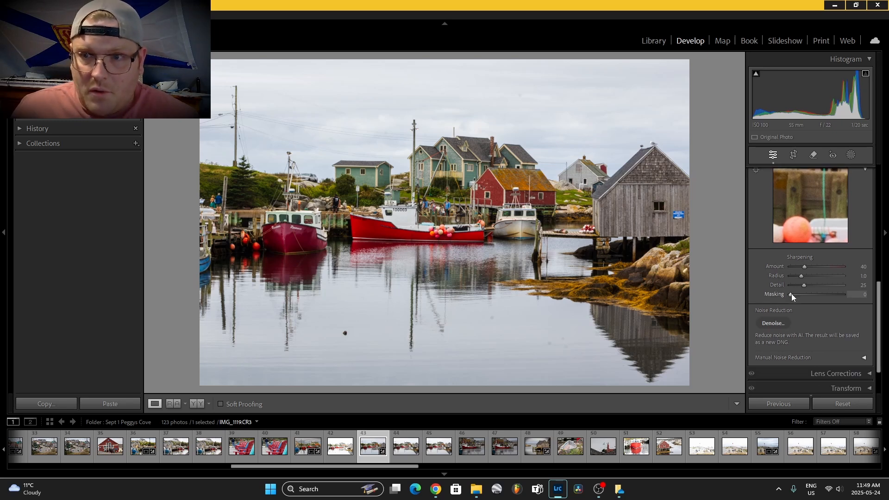
pyautogui.moveTo(790, 295); pyautogui.dragTo(821, 299)
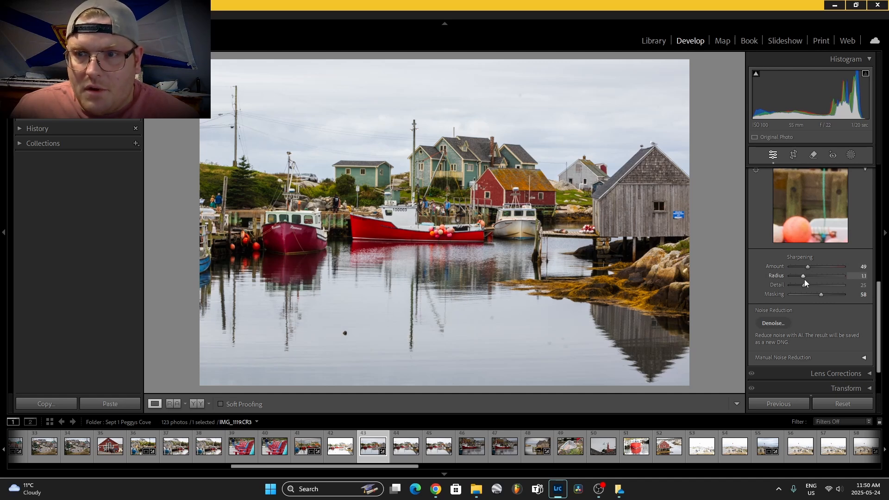
pyautogui.moveTo(803, 284); pyautogui.dragTo(804, 284)
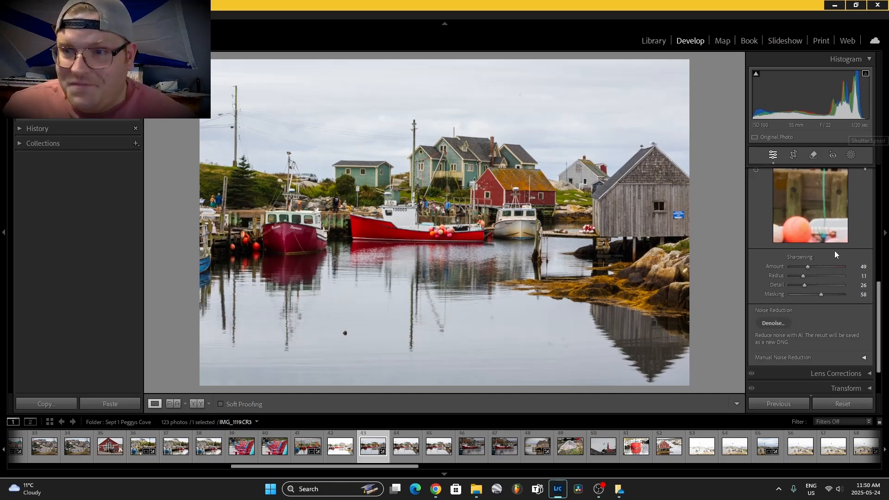
# - Raise the sharpening masking to 60 while viewing its black-and-white edge mask, and collapse the Detail settings
pyautogui.keyDown('alt'); pyautogui.click(821, 294); pyautogui.keyUp('alt')
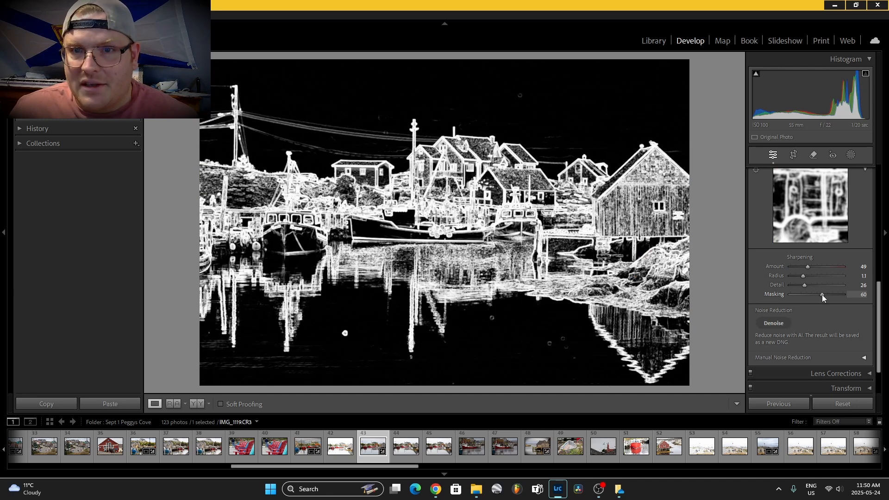
pyautogui.moveTo(821, 294); pyautogui.dragTo(822, 294)
pyautogui.scroll(2, 825, 260)
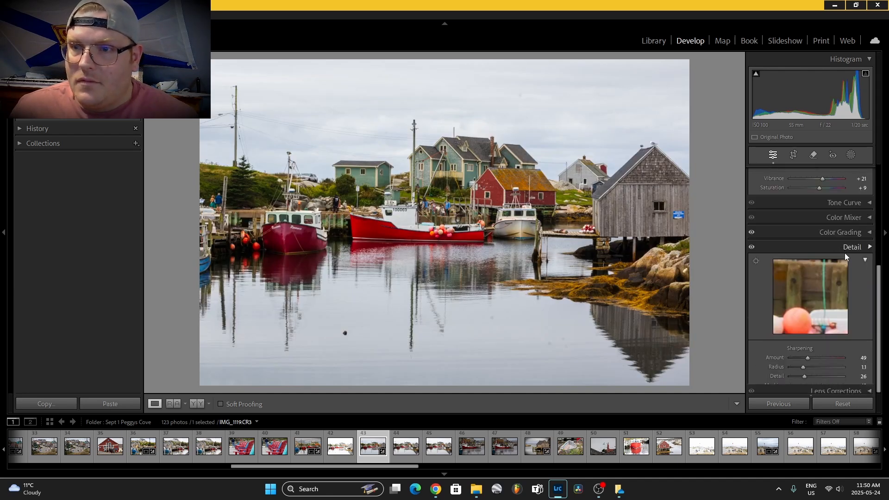
pyautogui.click(845, 250)
# - Try the blue, yellow, cream and pale blue custom colours on the global Color Grading wheel and return it to white
pyautogui.click(844, 295)
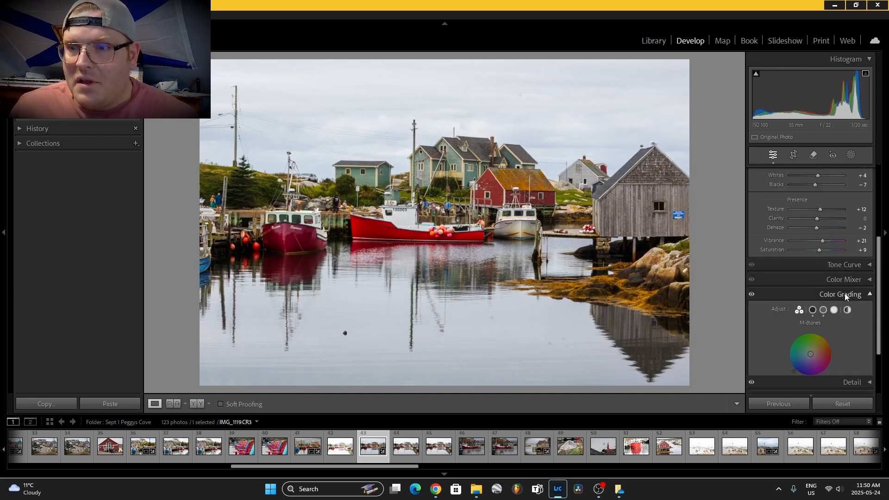
pyautogui.click(847, 192)
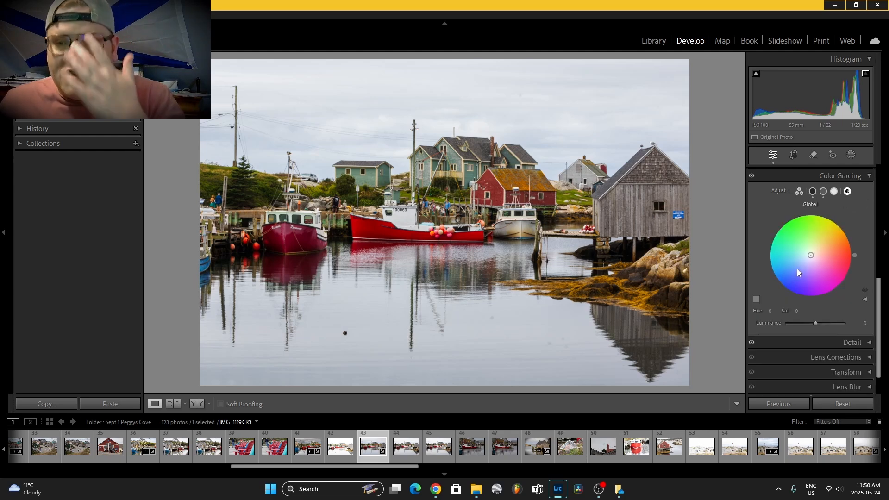
pyautogui.click(799, 192)
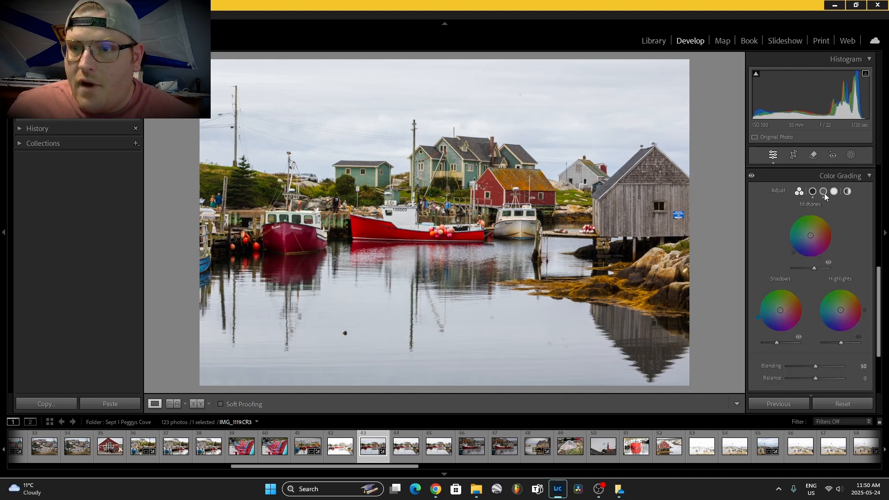
pyautogui.click(847, 191)
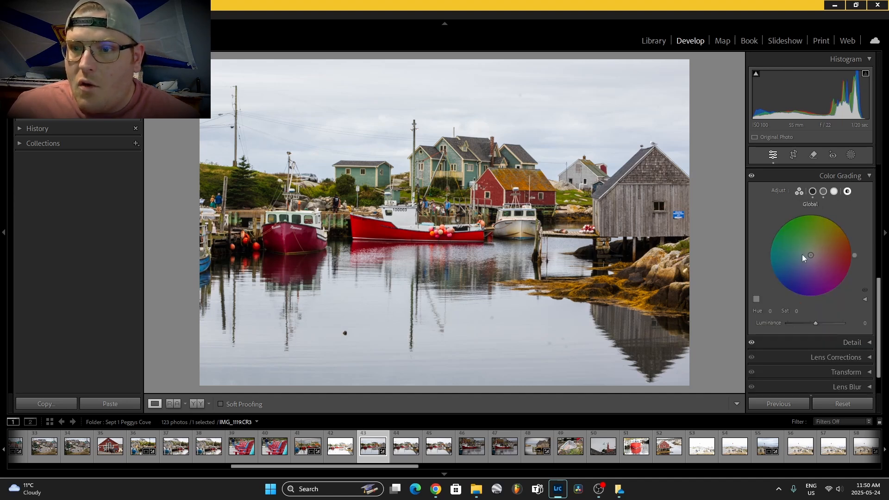
pyautogui.click(756, 299)
pyautogui.click(705, 304)
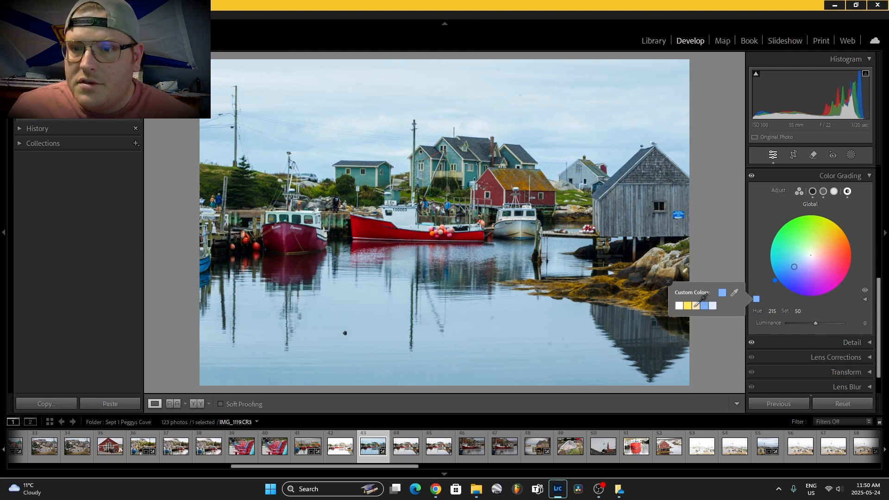
pyautogui.click(689, 305)
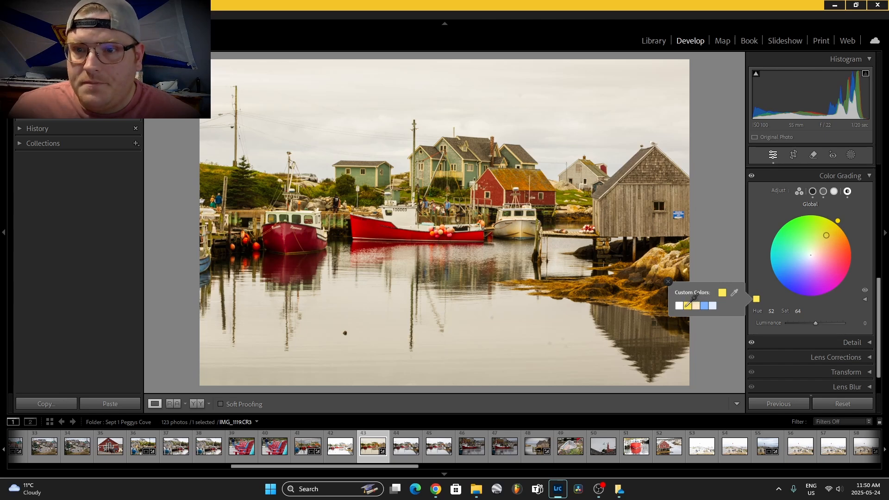
pyautogui.click(681, 305)
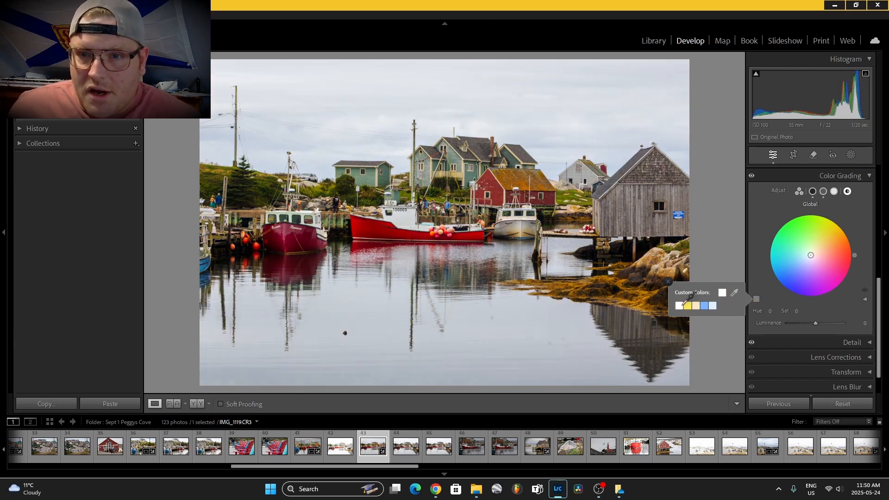
pyautogui.click(695, 306)
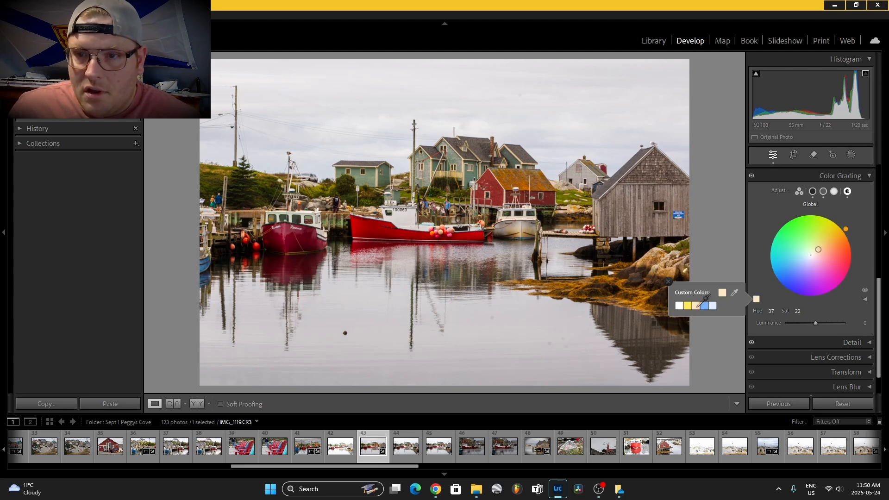
pyautogui.click(712, 305)
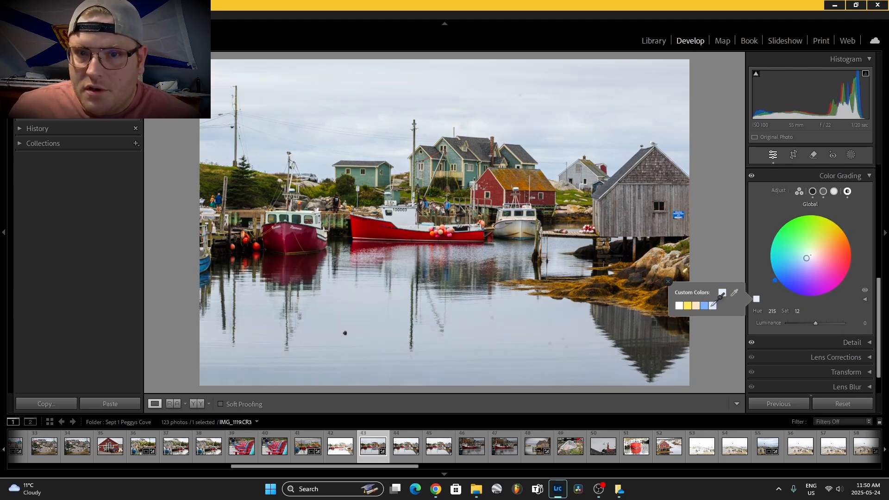
pyautogui.click(679, 306)
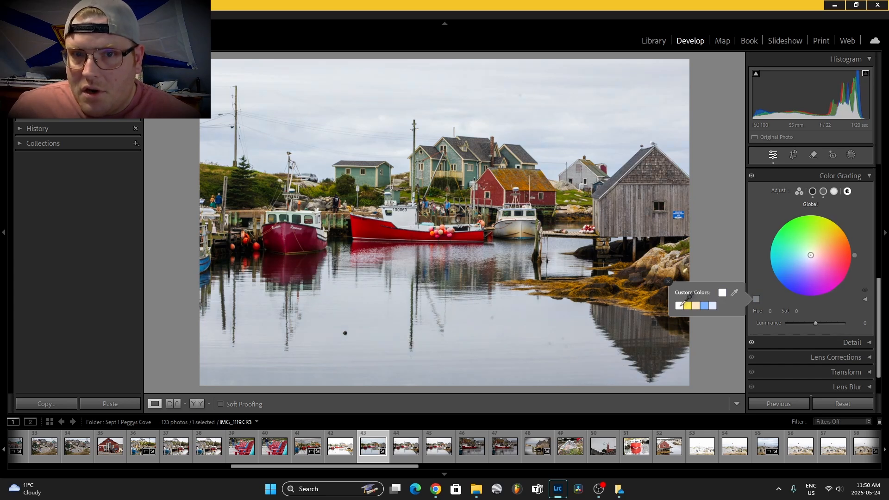
# - Collapse Color Grading and review the profile settings in Lens Corrections
pyautogui.click(840, 175)
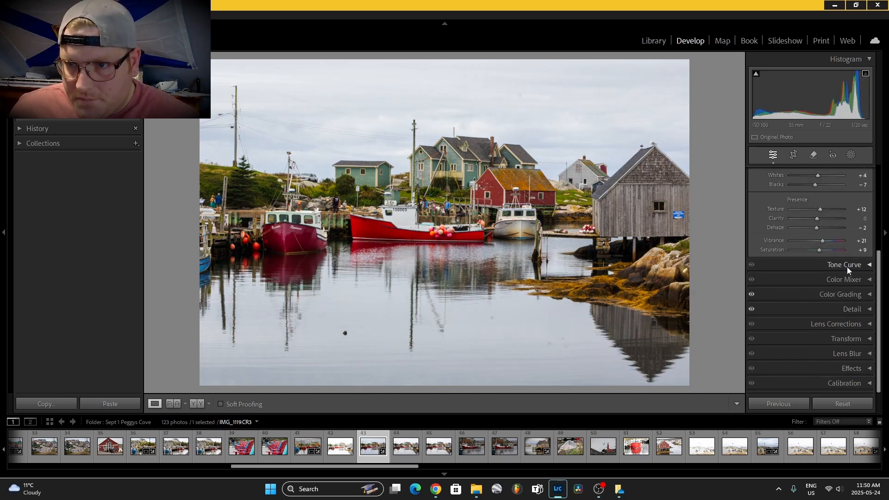
pyautogui.click(840, 324)
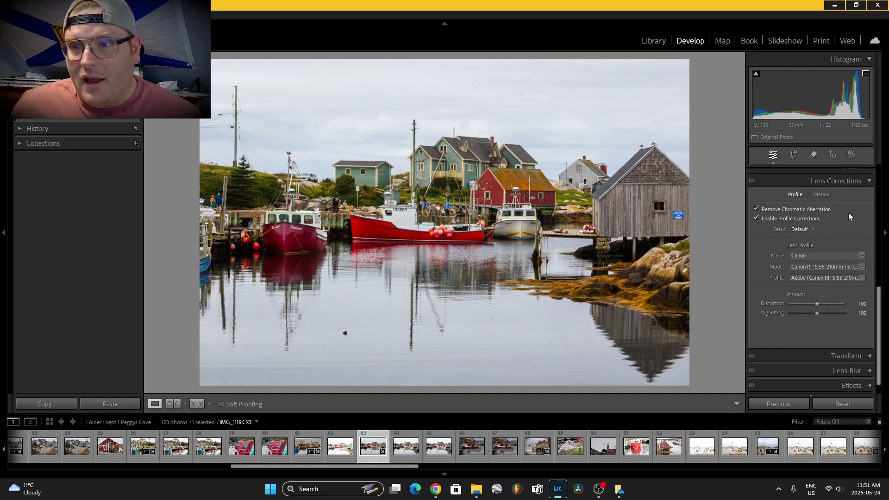
pyautogui.click(856, 182)
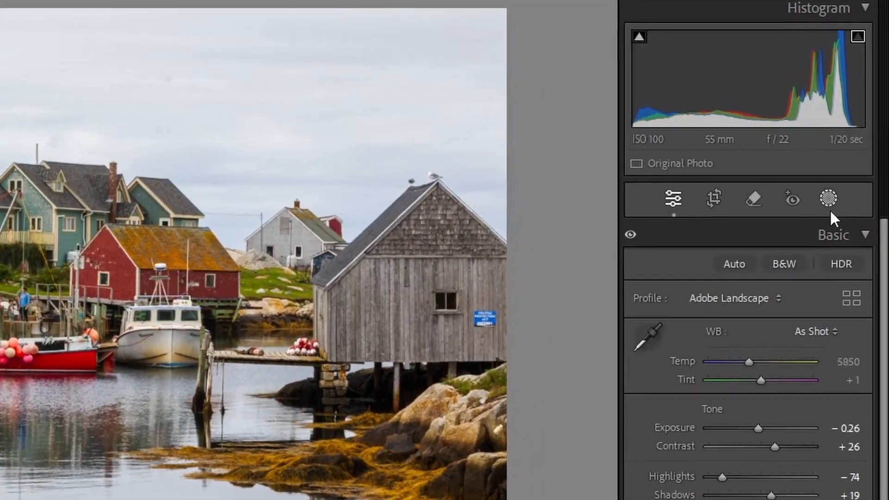
# - Create a Landscape mask that selects only the Sky
pyautogui.click(837, 185)
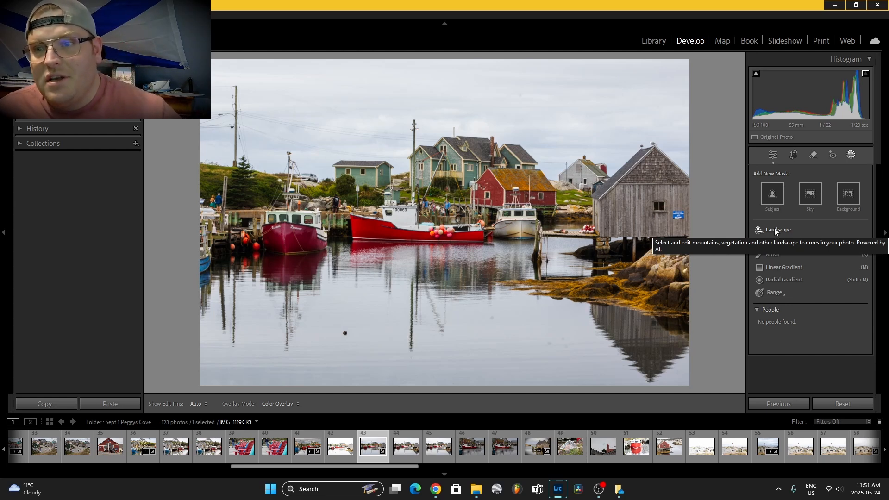
pyautogui.click(782, 230)
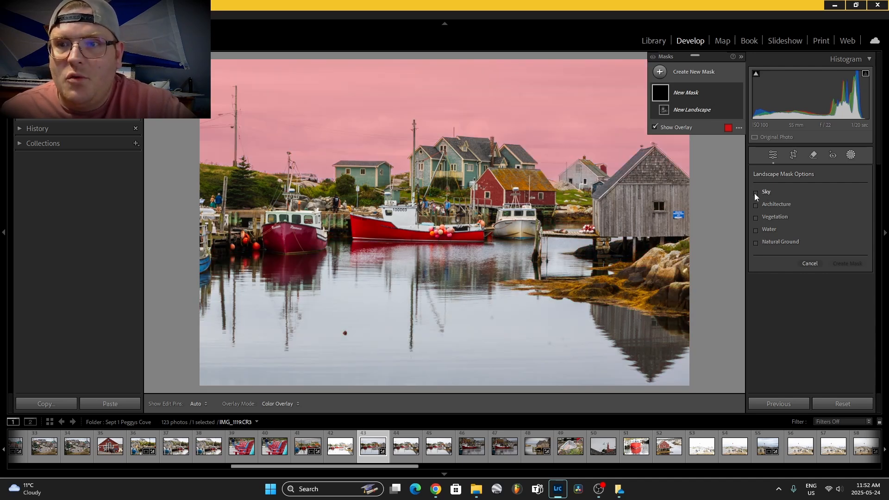
pyautogui.click(755, 192)
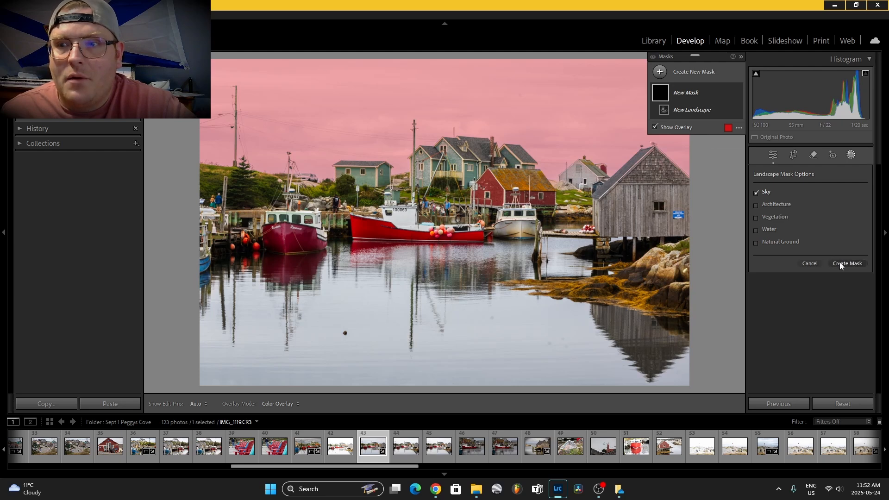
pyautogui.click(839, 263)
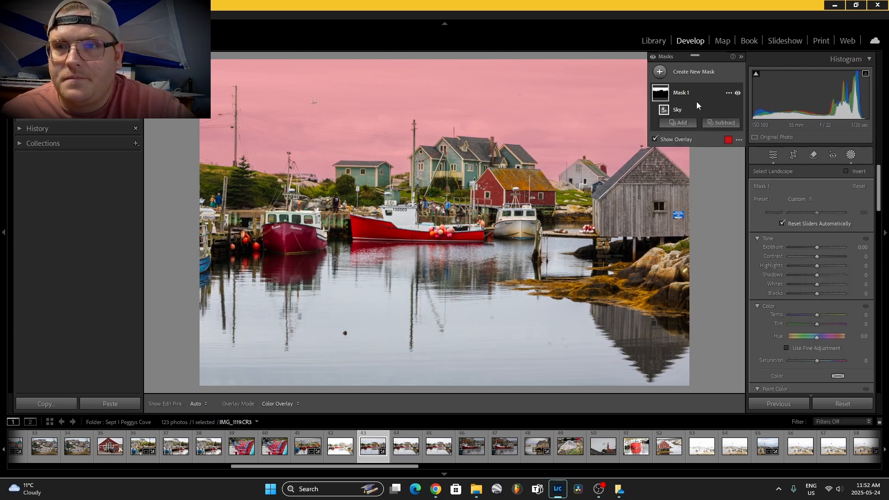
# - Add a second Landscape mask that selects only the Water
pyautogui.click(659, 73)
pyautogui.click(659, 74)
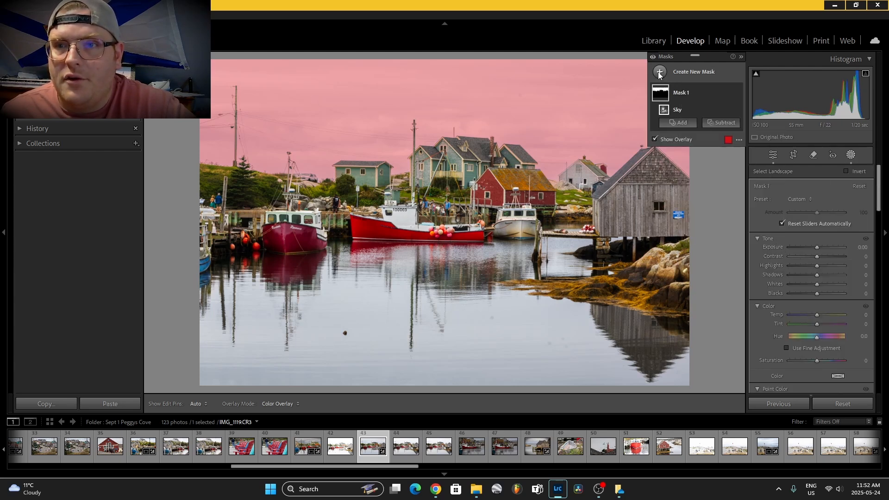
pyautogui.click(659, 73)
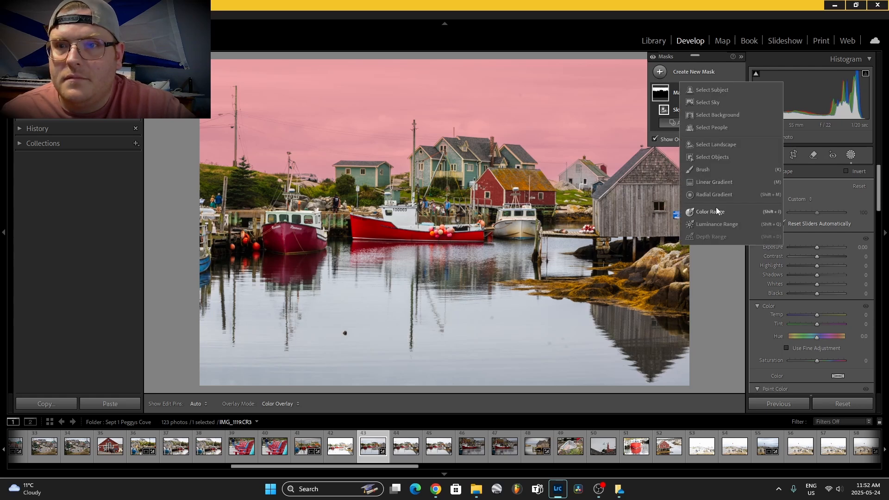
pyautogui.click(716, 145)
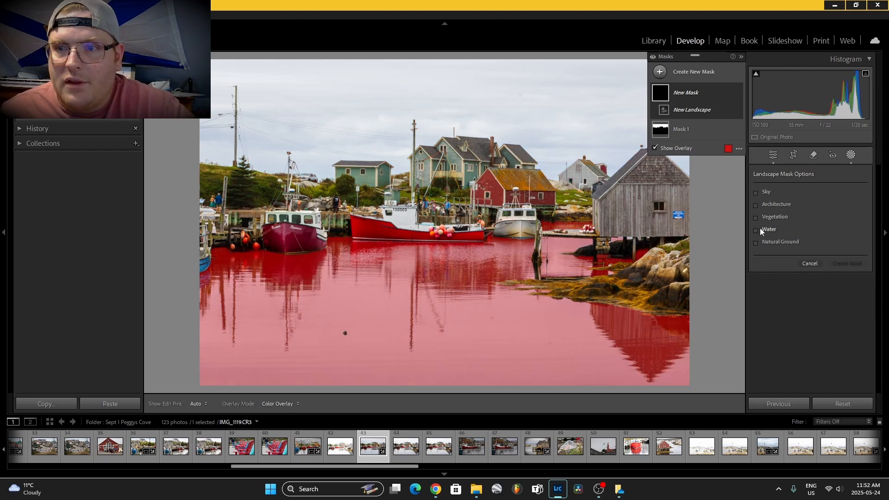
pyautogui.click(756, 229)
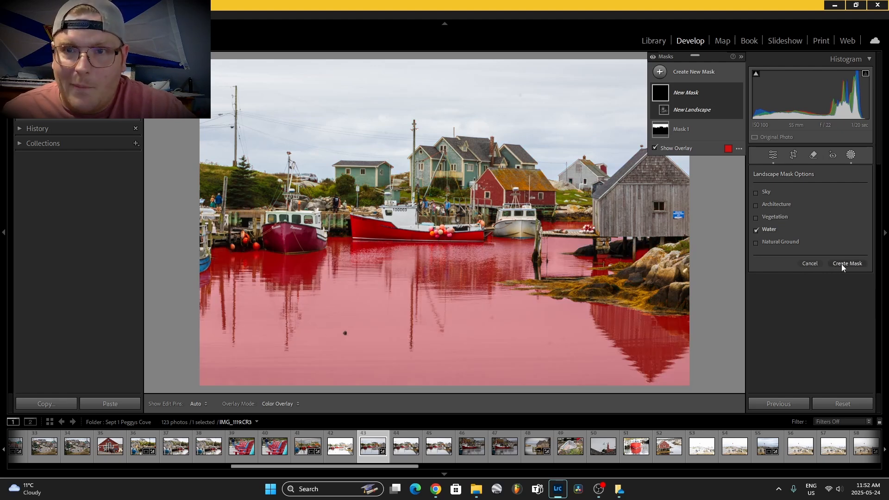
pyautogui.click(840, 264)
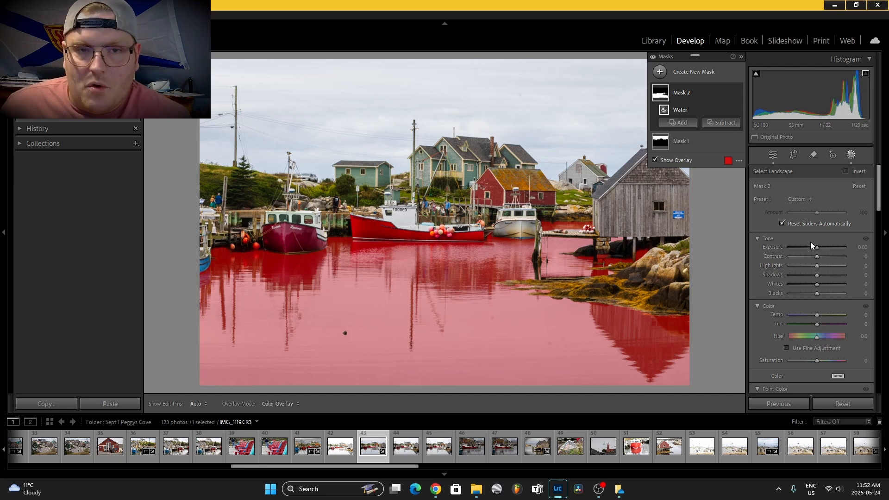
# - On the sky mask, set exposure to -1.02, contrast to 24 and temperature to 12
pyautogui.click(663, 142)
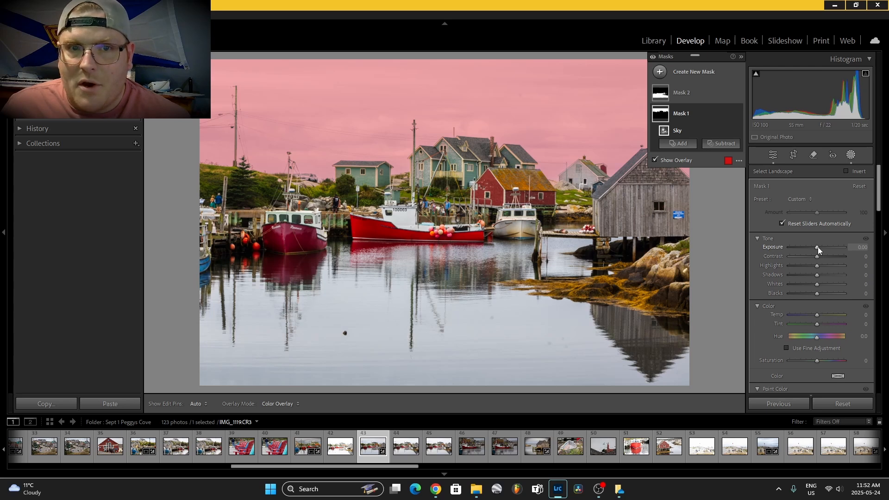
pyautogui.moveTo(818, 246); pyautogui.dragTo(813, 247)
pyautogui.moveTo(813, 248); pyautogui.dragTo(822, 257)
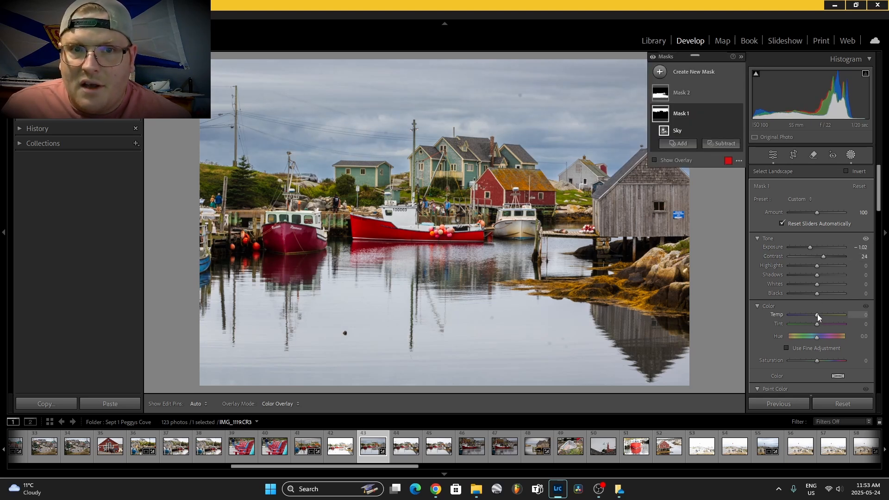
pyautogui.moveTo(818, 313); pyautogui.dragTo(821, 314)
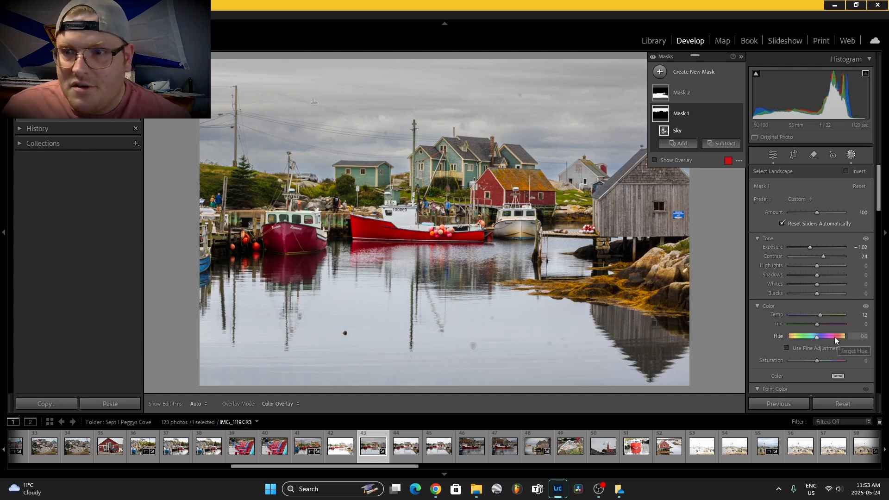
# - Refine the sky mask's tone with highlights at -63, exposure at -0.81 and whites at 12
pyautogui.moveTo(881, 203); pyautogui.dragTo(882, 211)
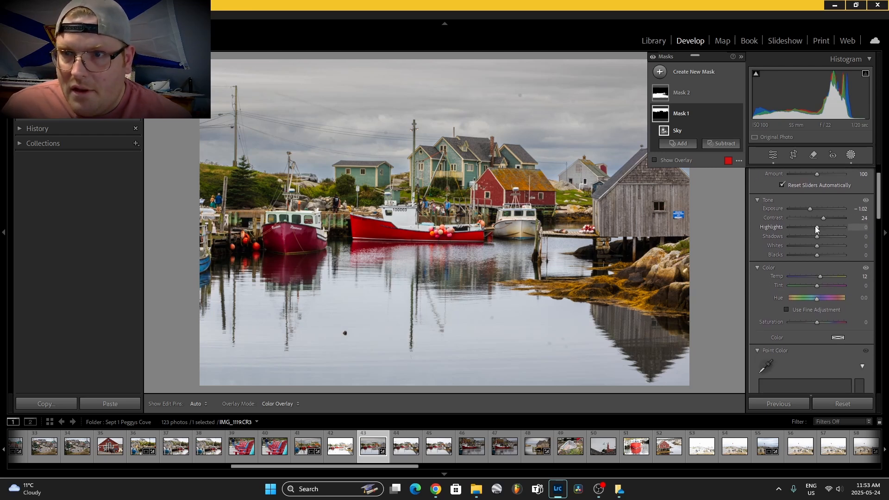
pyautogui.moveTo(816, 227); pyautogui.dragTo(810, 210)
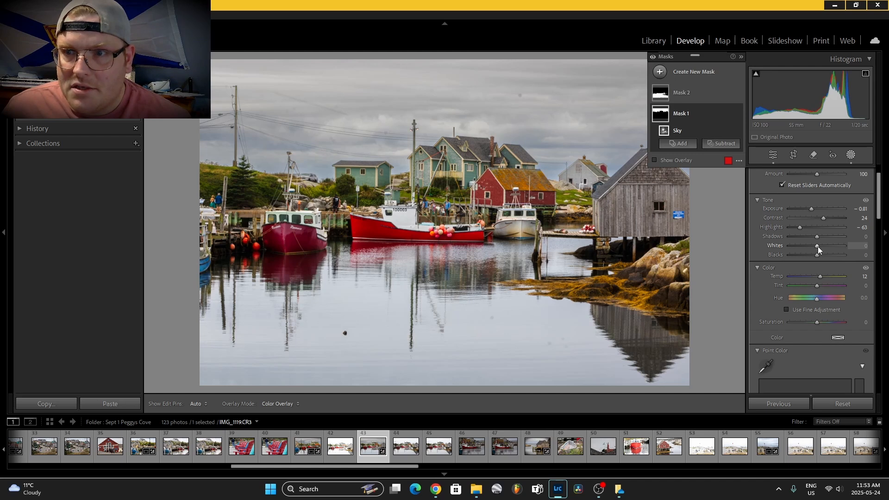
pyautogui.moveTo(817, 247); pyautogui.dragTo(821, 246)
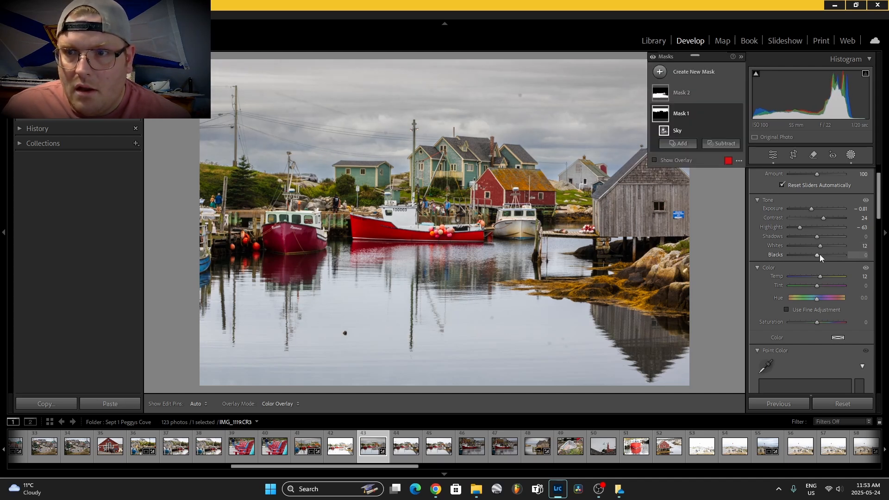
# - Toggle the sky mask's visibility to compare the sky with and without its adjustments
pyautogui.scroll(2, 819, 222)
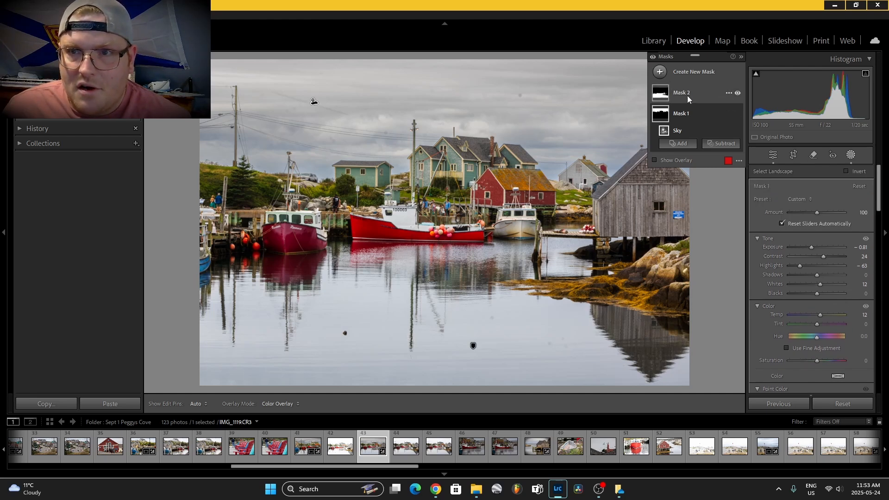
pyautogui.moveTo(656, 92)
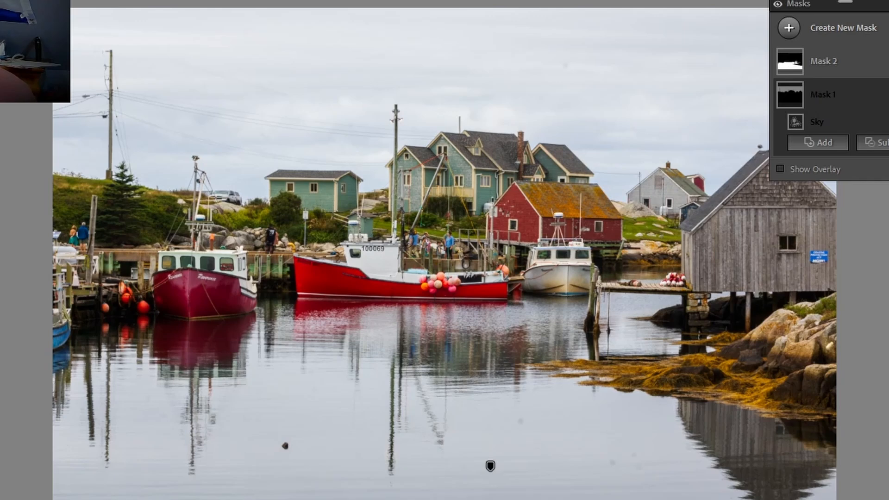
pyautogui.click(887, 95)
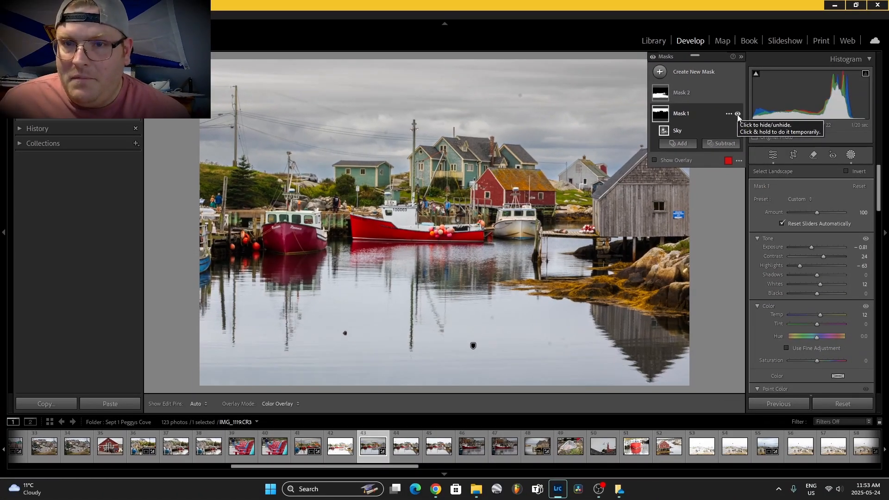
pyautogui.click(737, 115)
pyautogui.click(736, 114)
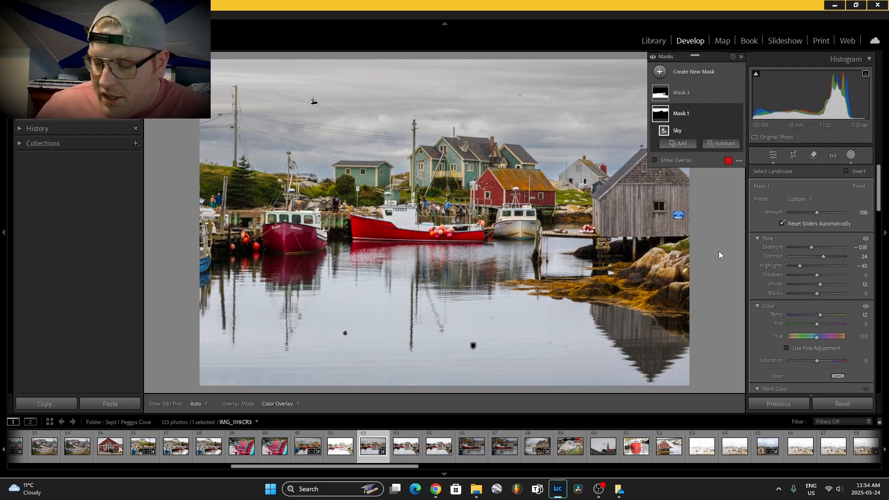
# - Compare the edited harbour photo with the original using the Before view twice
pyautogui.press('\\')
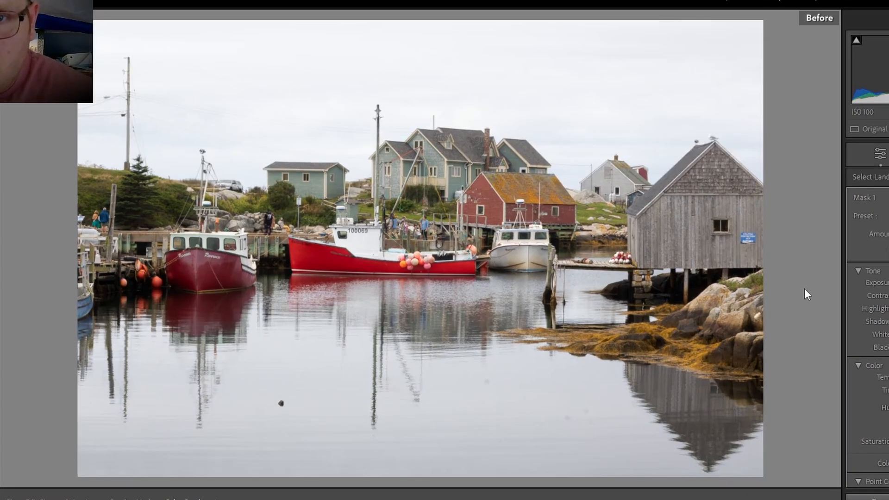
pyautogui.press('\\')
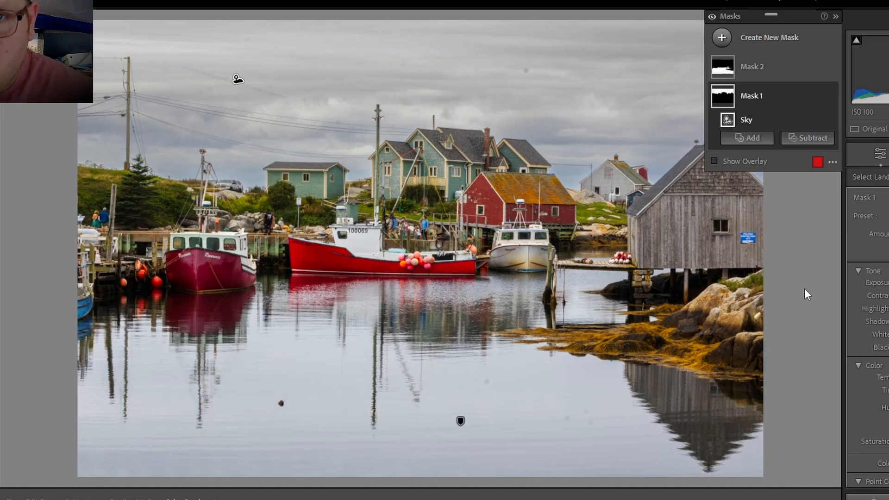
pyautogui.press('\\')
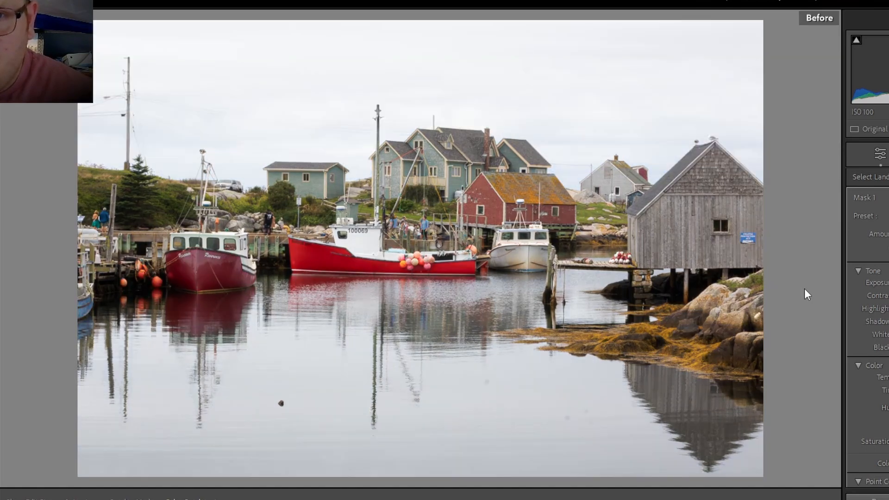
pyautogui.press('\\')
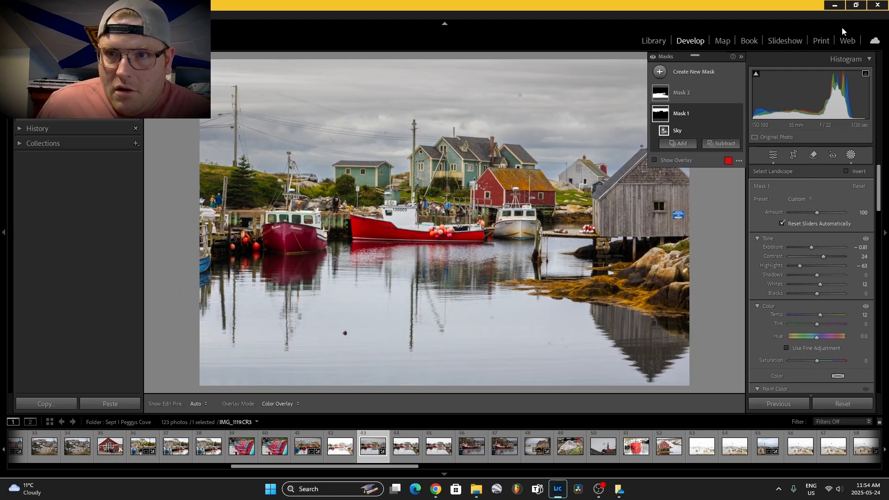
# - On the water mask, set exposure to 0.34, contrast to 37, highlights to -39 and shadows to 39
pyautogui.click(732, 74)
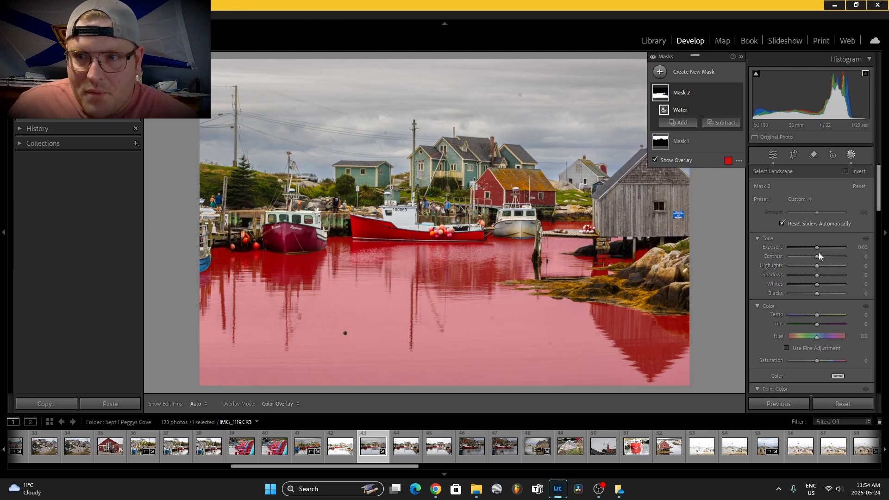
pyautogui.moveTo(816, 248); pyautogui.dragTo(818, 248)
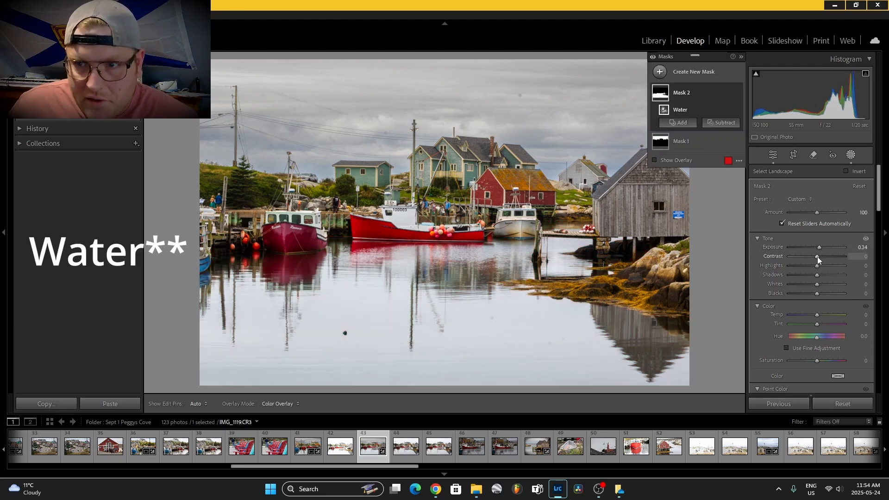
pyautogui.moveTo(817, 256); pyautogui.dragTo(826, 257)
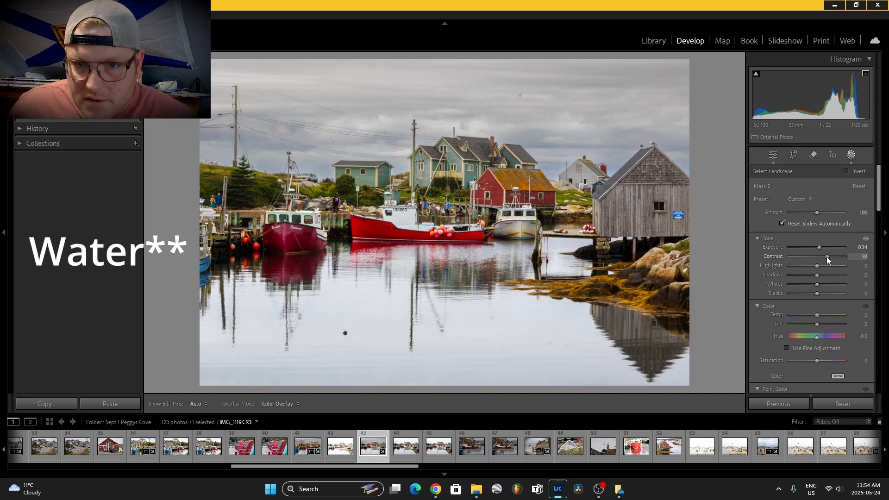
pyautogui.moveTo(816, 266)
pyautogui.mouseDown()
pyautogui.moveTo(805, 266)
pyautogui.moveTo(825, 276)
pyautogui.mouseUp()
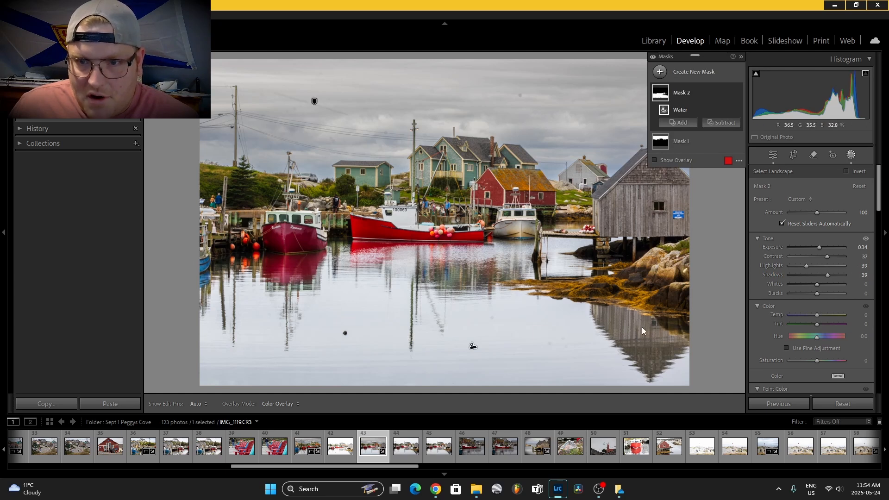
# - Toggle the water mask's visibility repeatedly to compare the water with and without the tone changes
pyautogui.click(737, 94)
pyautogui.click(738, 94)
pyautogui.click(737, 95)
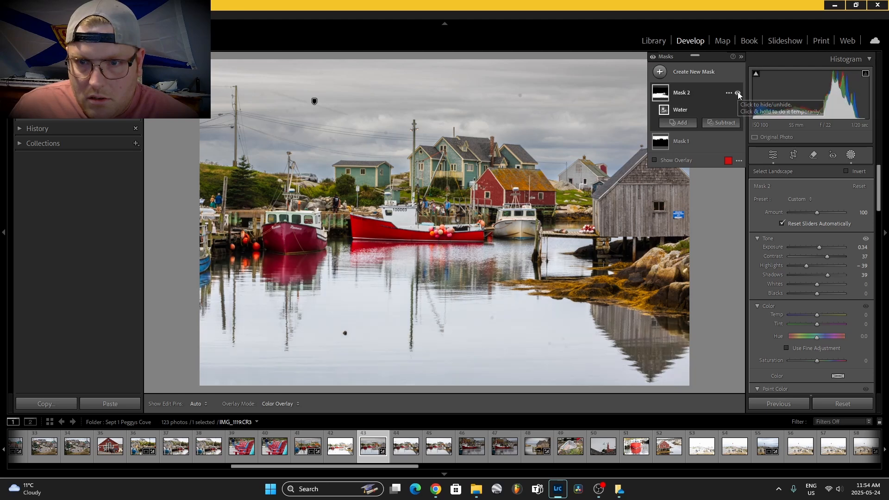
pyautogui.click(738, 94)
pyautogui.click(737, 94)
pyautogui.click(738, 94)
# - Set the water mask's temperature to -2 and its saturation to 14
pyautogui.moveTo(816, 314); pyautogui.dragTo(817, 315)
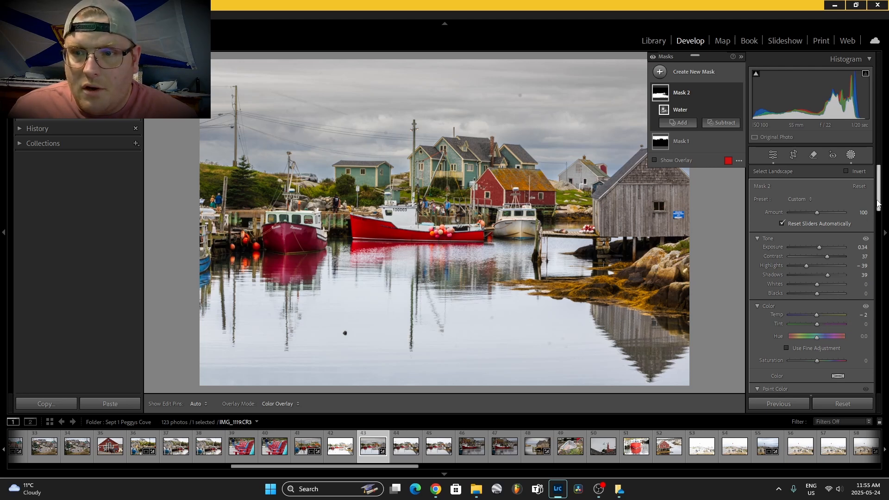
pyautogui.moveTo(878, 204); pyautogui.dragTo(878, 220)
pyautogui.moveTo(816, 283)
pyautogui.mouseDown()
pyautogui.moveTo(806, 286)
pyautogui.moveTo(822, 290)
pyautogui.mouseUp()
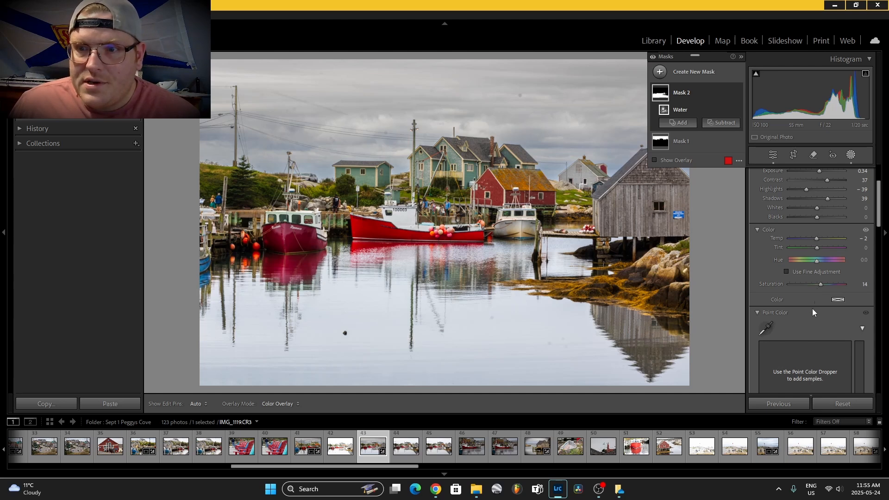
# - Set the water mask's effects to texture 12, clarity 64 and dehaze 20
pyautogui.scroll(-4, 810, 310)
pyautogui.scroll(-4, 810, 310)
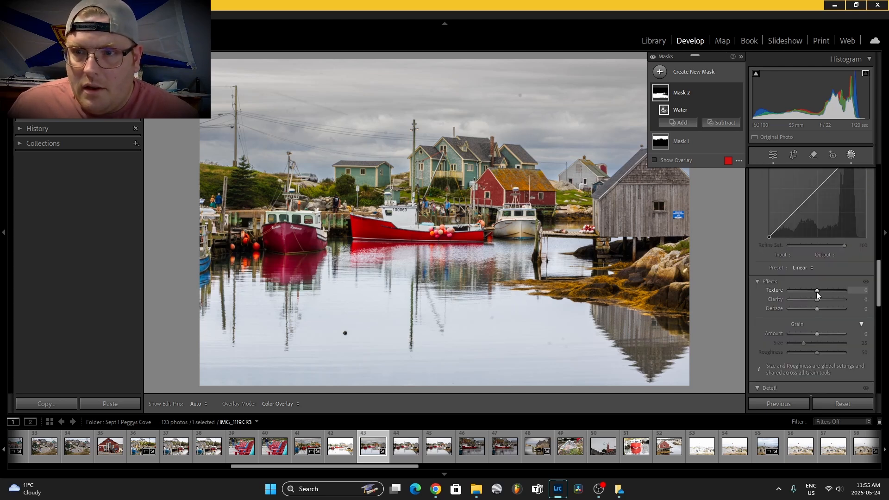
pyautogui.moveTo(817, 290); pyautogui.dragTo(821, 290)
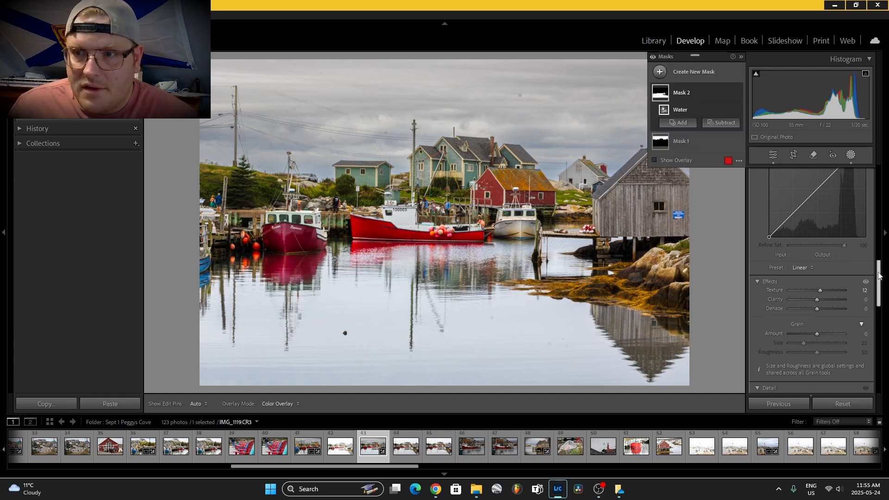
pyautogui.scroll(-1, 818, 285)
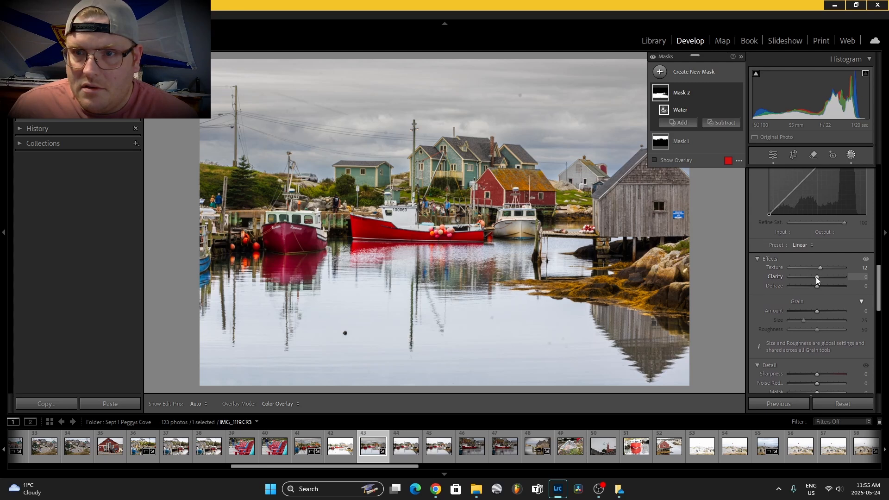
pyautogui.moveTo(817, 276); pyautogui.dragTo(834, 281)
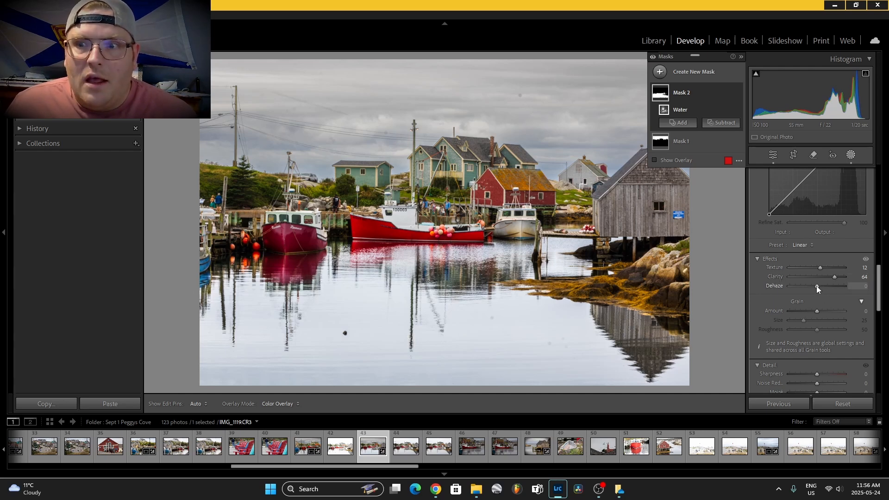
pyautogui.moveTo(815, 286)
pyautogui.mouseDown()
pyautogui.moveTo(837, 292)
pyautogui.moveTo(823, 293)
pyautogui.mouseUp()
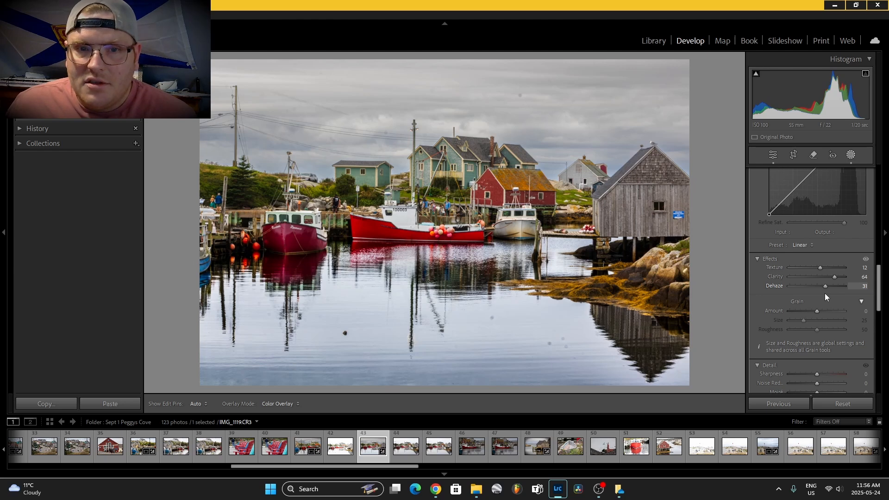
pyautogui.moveTo(824, 293); pyautogui.dragTo(821, 293)
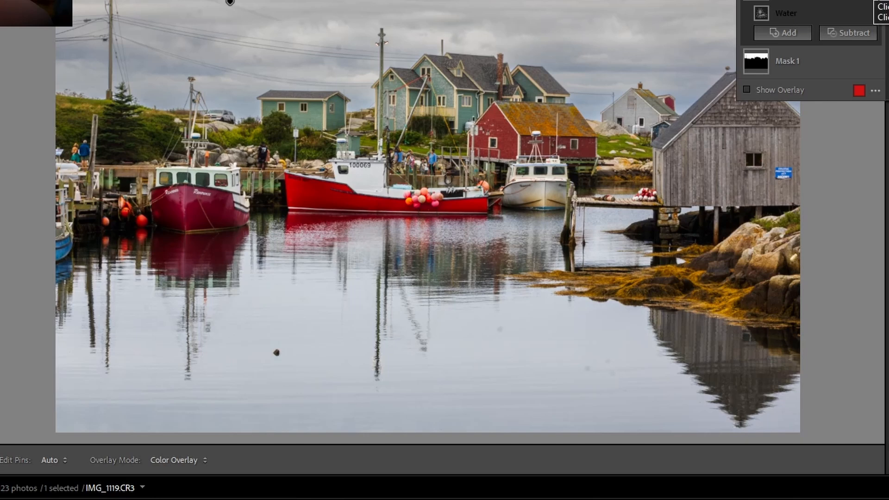
# - Hide and show the water mask to check its texture, clarity and dehaze adjustments
pyautogui.click(878, 1)
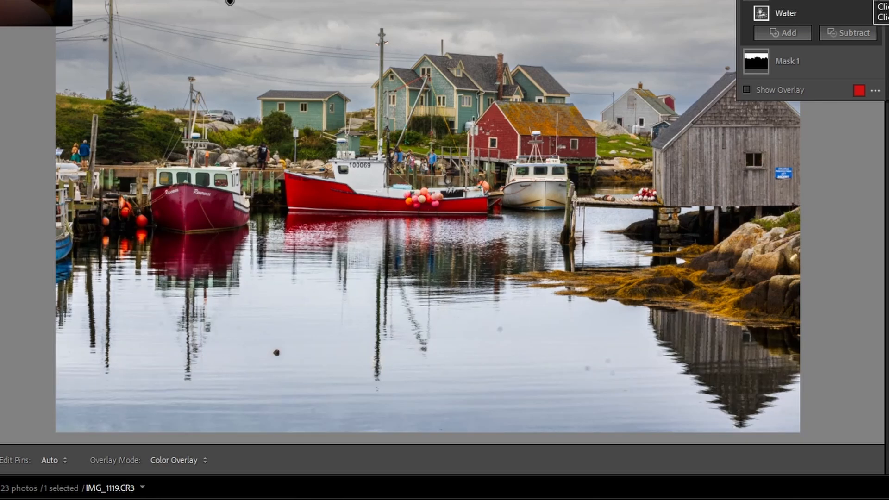
pyautogui.click(878, 0)
pyautogui.click(874, 1)
pyautogui.click(873, 1)
# - Switch between the original and edited photo to review the combined sky and water edits
pyautogui.press('\\')
pyautogui.press('\\')
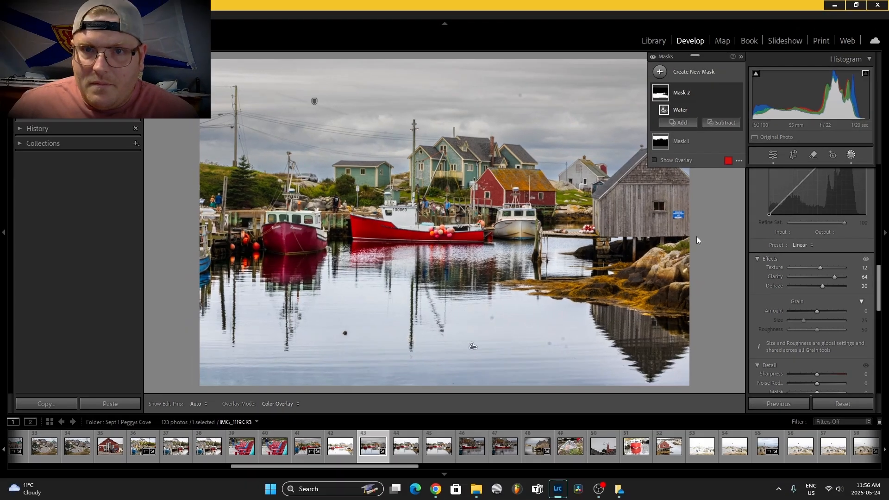
pyautogui.press('\\')
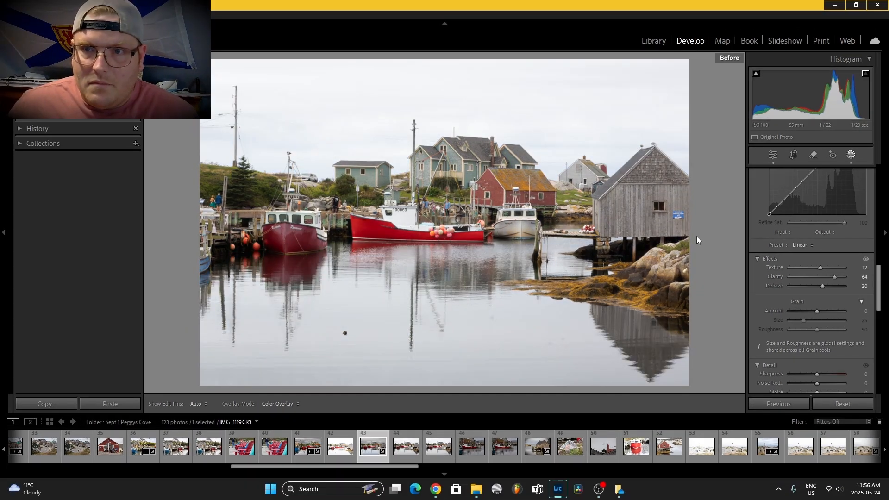
pyautogui.press('\\')
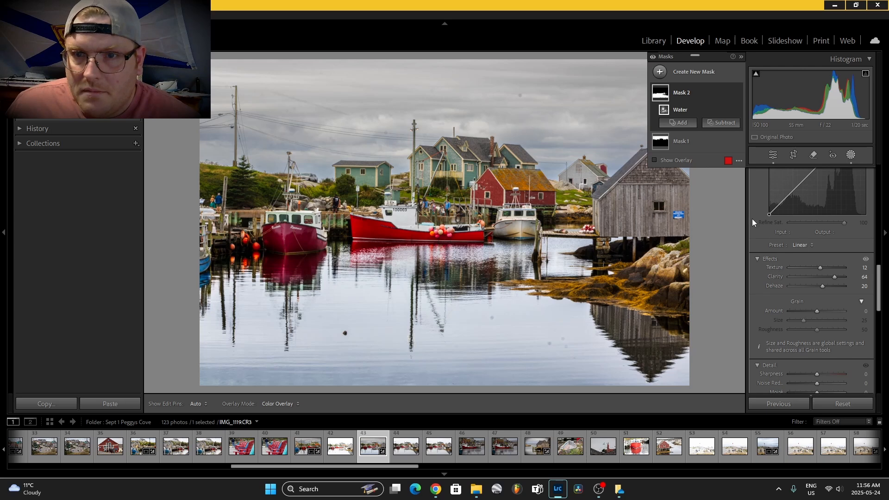
# - Add a Radial Gradient mask and stretch it into a wide ellipse over the boats and houses
pyautogui.click(662, 74)
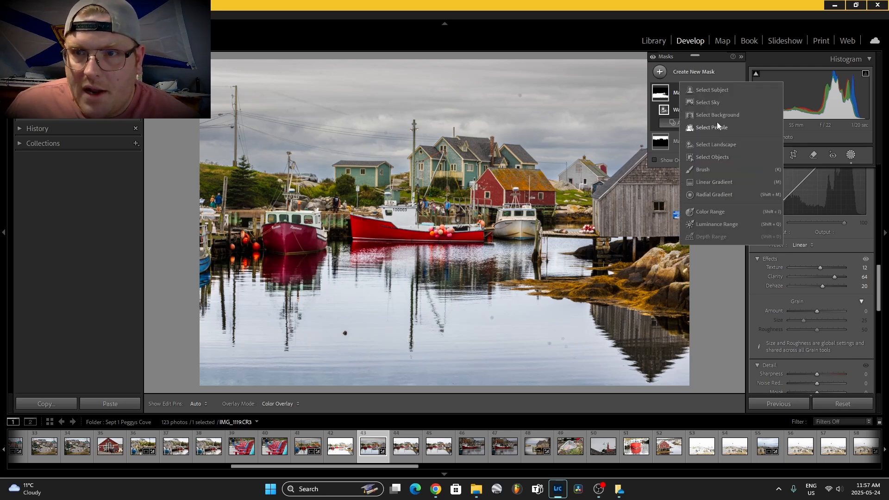
pyautogui.click(708, 194)
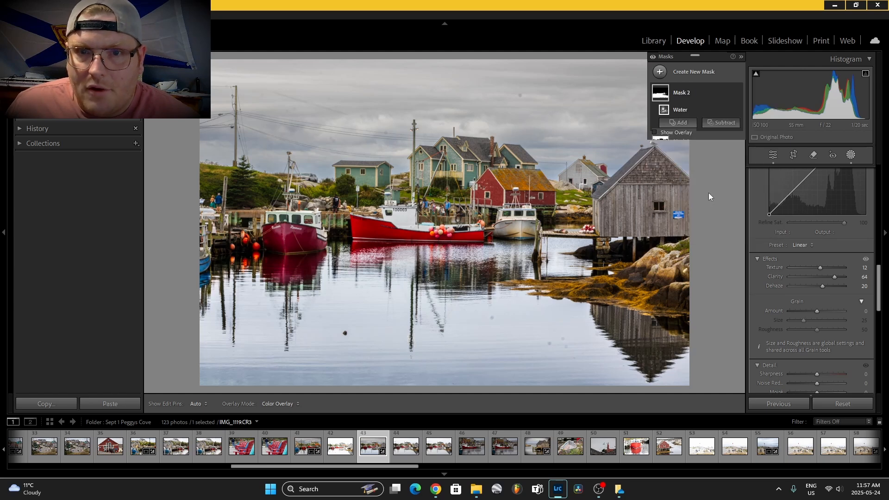
pyautogui.moveTo(213, 174); pyautogui.dragTo(393, 211)
pyautogui.moveTo(274, 176); pyautogui.dragTo(530, 202)
pyautogui.moveTo(467, 170); pyautogui.dragTo(467, 140)
pyautogui.moveTo(286, 212); pyautogui.dragTo(154, 212)
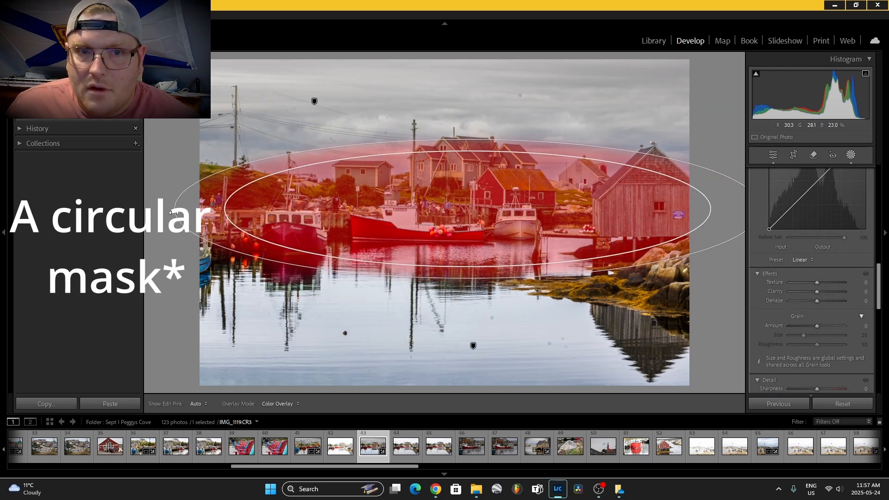
# - Recentre the radial gradient slightly higher over the village and enlarge it to cover the full width of the photo
pyautogui.moveTo(442, 217); pyautogui.dragTo(396, 204)
pyautogui.moveTo(722, 195); pyautogui.dragTo(733, 195)
pyautogui.moveTo(434, 126); pyautogui.dragTo(434, 112)
pyautogui.moveTo(447, 237); pyautogui.dragTo(455, 244)
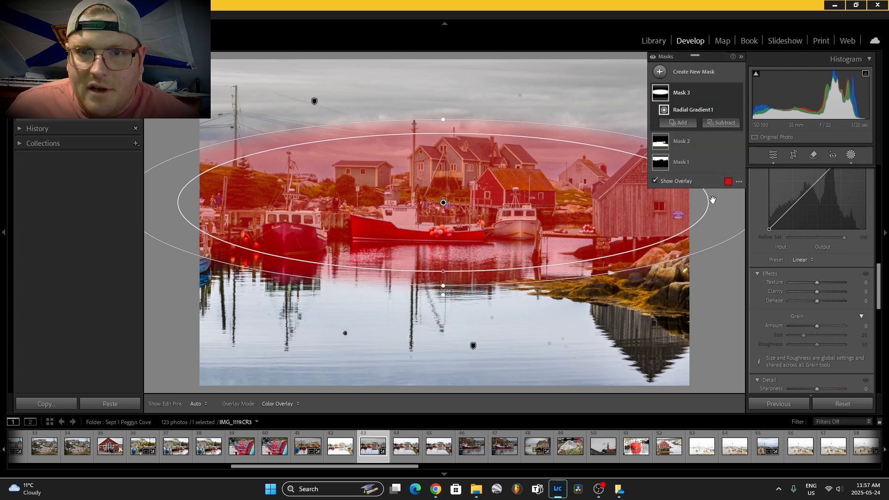
# - On the radial mask, set exposure to 0.14, contrast 19, highlights 32, shadows 12, whites 10, blacks -7 and temperature 7
pyautogui.moveTo(679, 93)
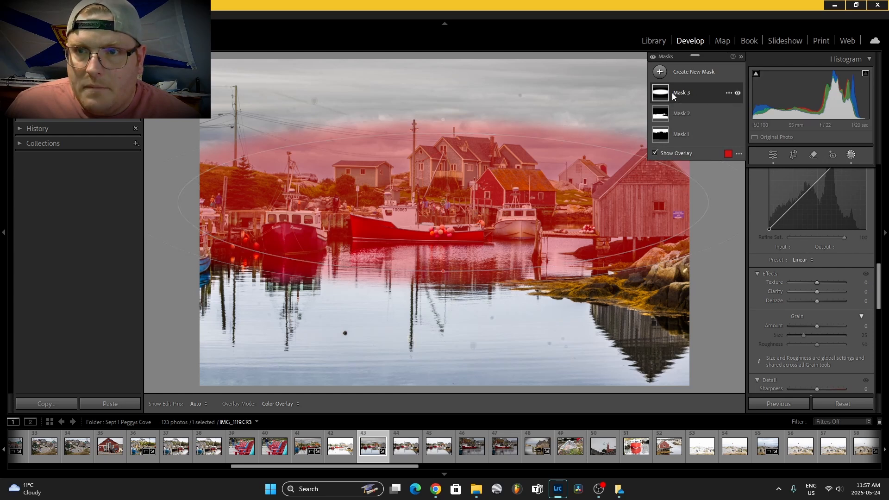
pyautogui.scroll(5, 815, 201)
pyautogui.scroll(5, 816, 202)
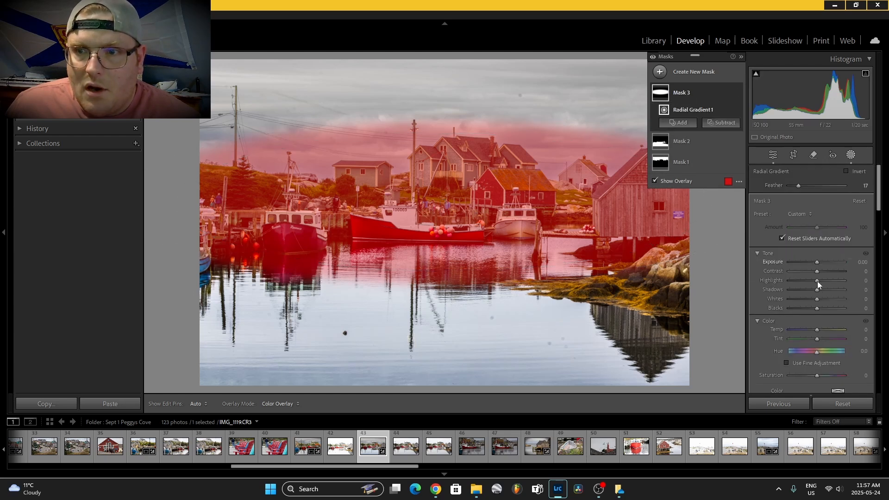
pyautogui.moveTo(817, 273)
pyautogui.mouseDown()
pyautogui.moveTo(815, 262)
pyautogui.moveTo(813, 281)
pyautogui.moveTo(827, 282)
pyautogui.mouseUp()
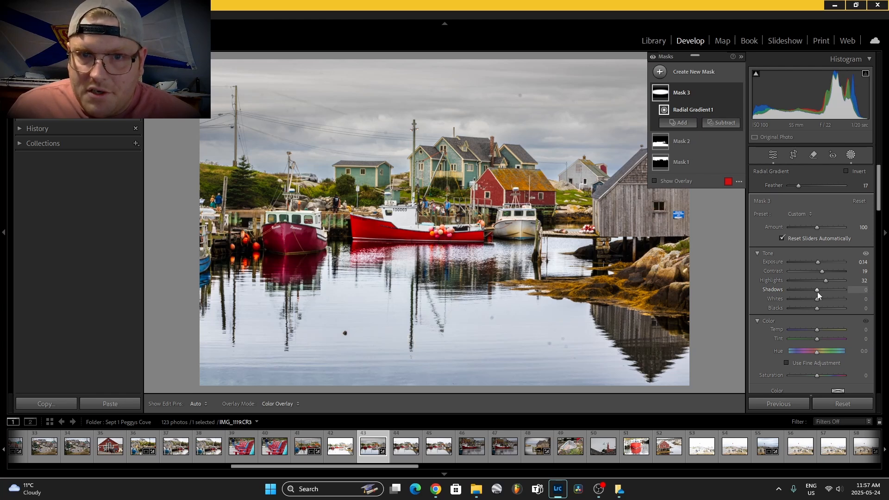
pyautogui.moveTo(818, 290); pyautogui.dragTo(821, 292)
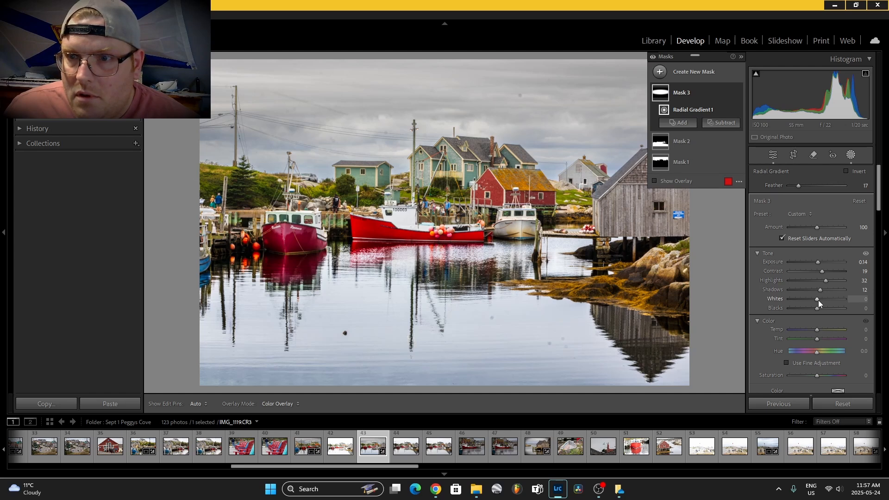
pyautogui.moveTo(818, 300); pyautogui.dragTo(821, 301)
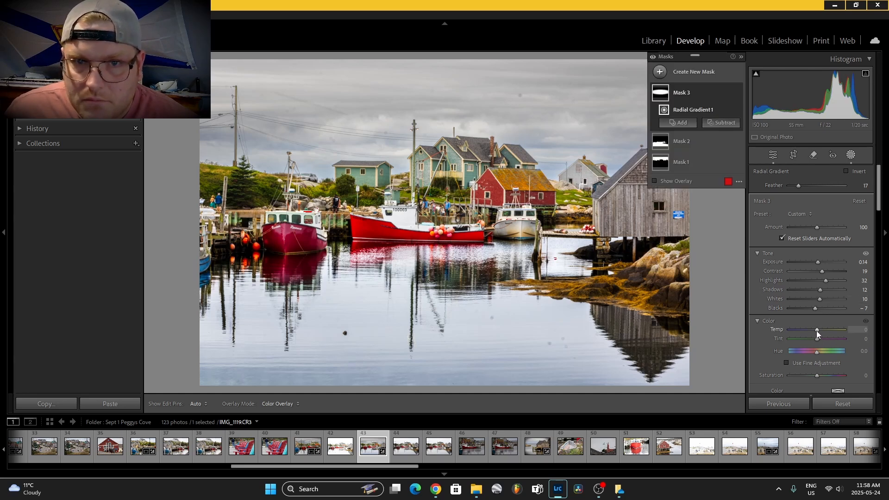
pyautogui.moveTo(816, 330); pyautogui.dragTo(818, 332)
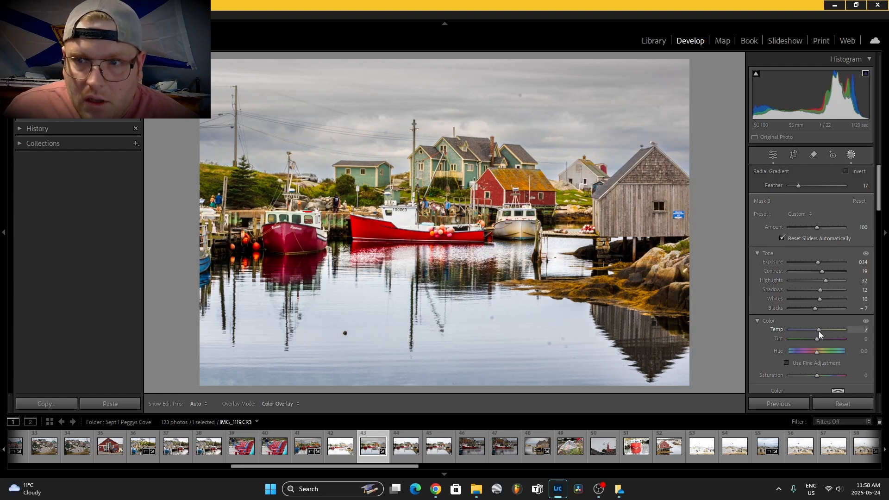
# - Set the village radial mask's temperature to -2
pyautogui.moveTo(817, 331); pyautogui.dragTo(816, 331)
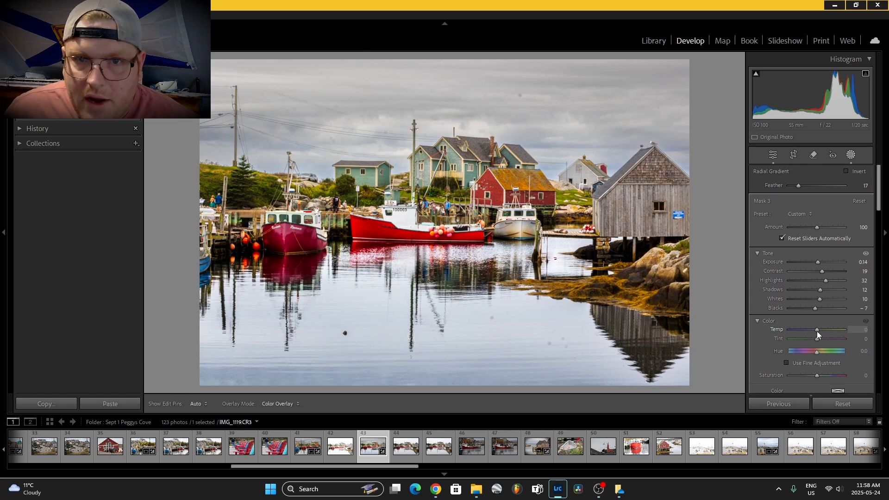
pyautogui.moveTo(816, 331); pyautogui.dragTo(815, 331)
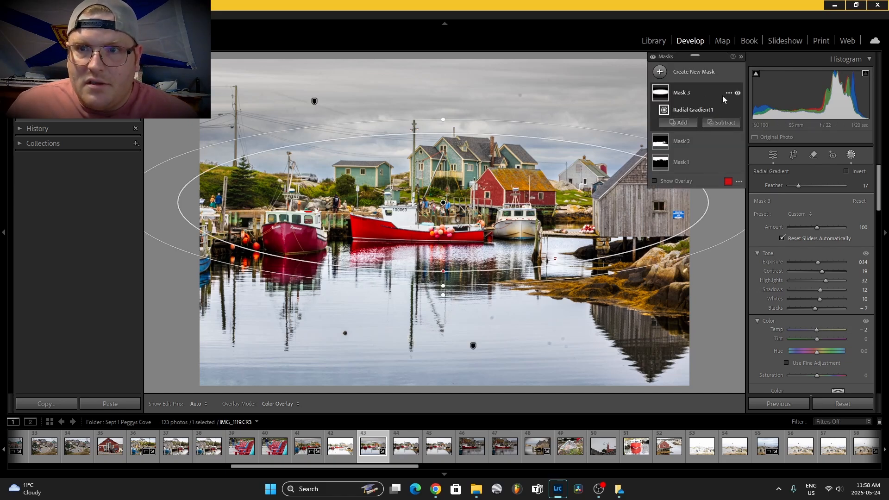
# - Toggle Mask 3 off and on repeatedly to compare the village with and without the radial adjustments
pyautogui.click(737, 94)
pyautogui.click(737, 93)
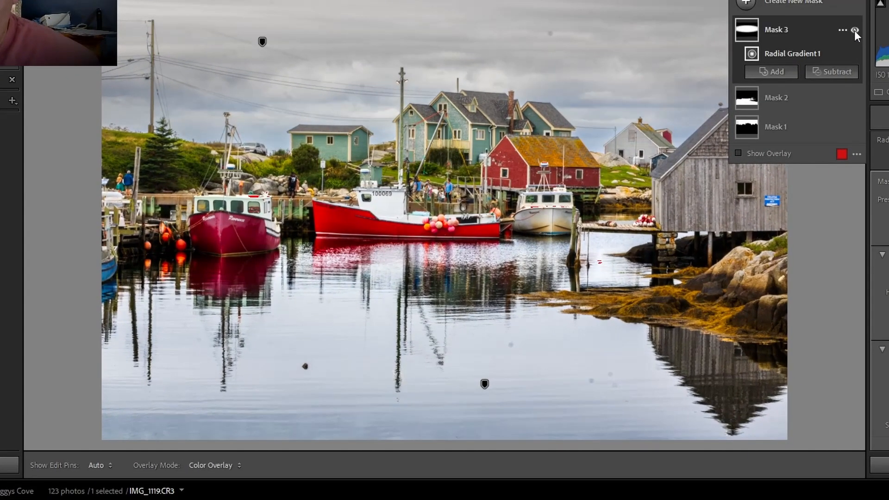
pyautogui.click(854, 29)
pyautogui.click(854, 30)
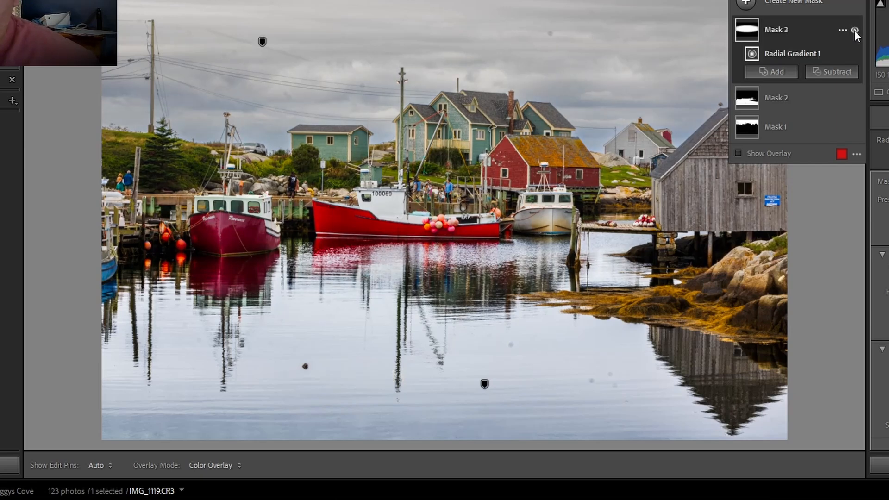
pyautogui.click(854, 29)
pyautogui.click(854, 29)
pyautogui.click(854, 29)
pyautogui.click(854, 29)
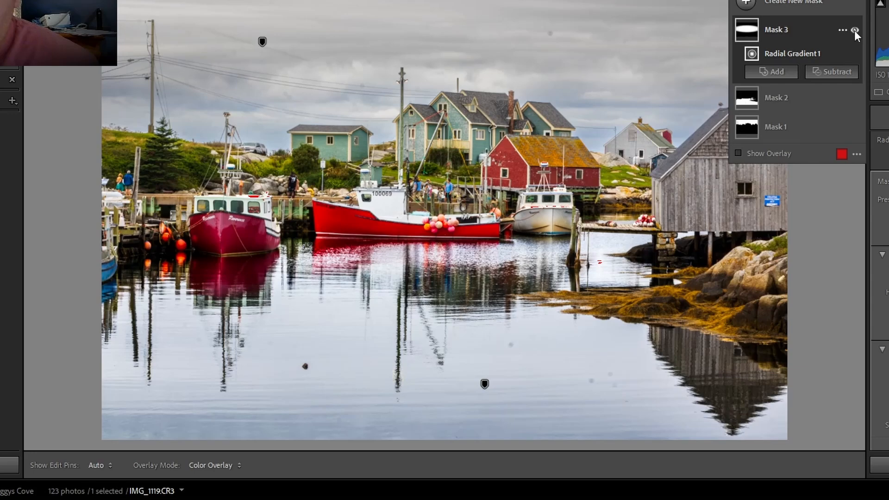
pyautogui.click(854, 30)
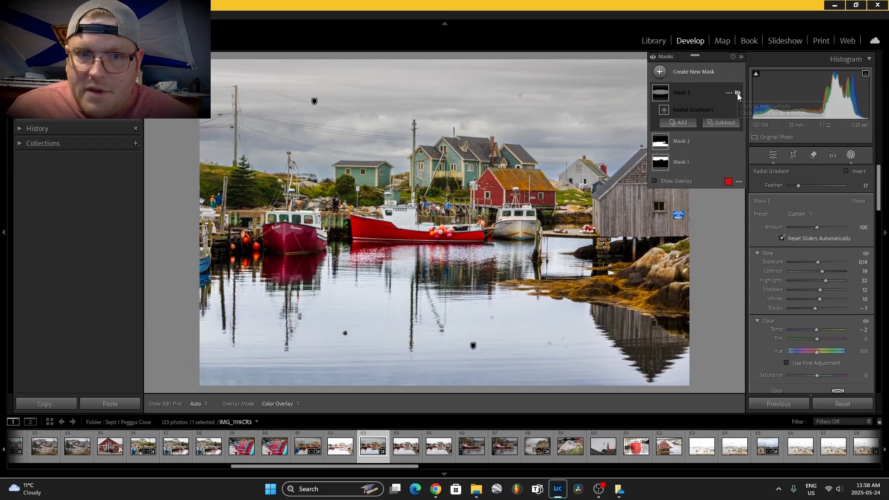
pyautogui.click(854, 30)
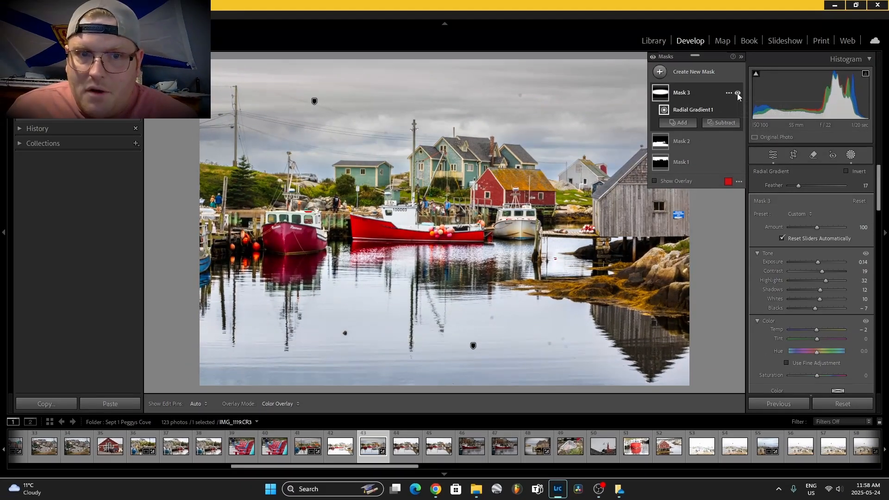
pyautogui.click(737, 94)
pyautogui.click(737, 93)
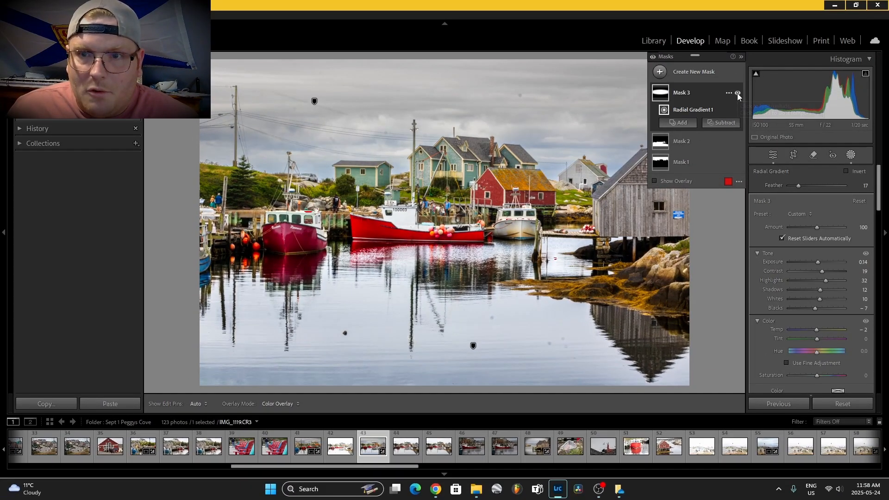
pyautogui.click(737, 93)
pyautogui.click(737, 94)
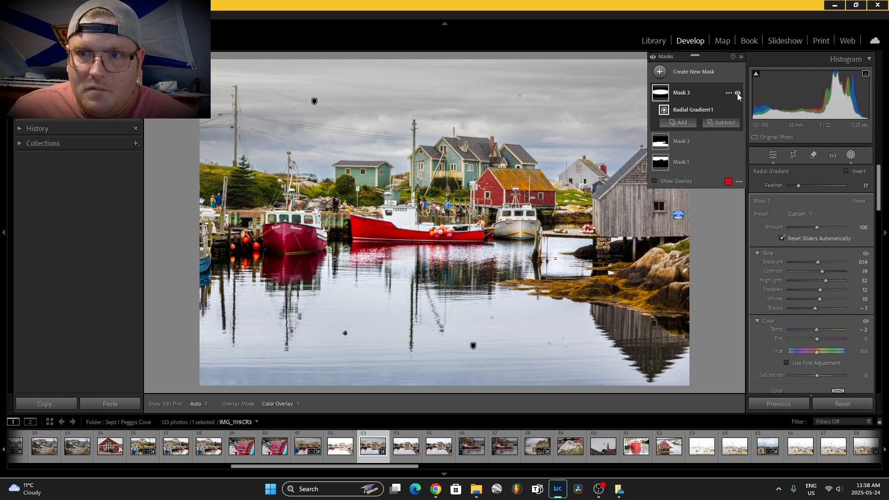
# - Select Mask 3 and increase the radial gradient's feather to 72
pyautogui.click(686, 94)
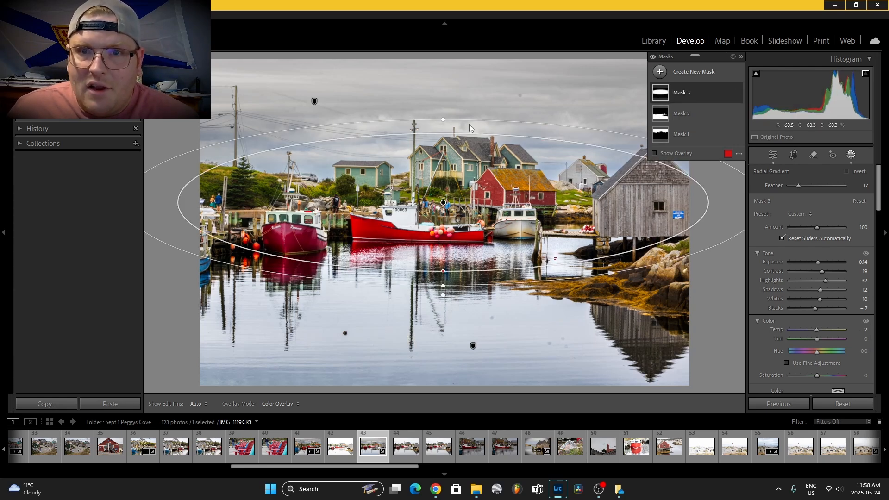
pyautogui.moveTo(797, 186); pyautogui.dragTo(828, 187)
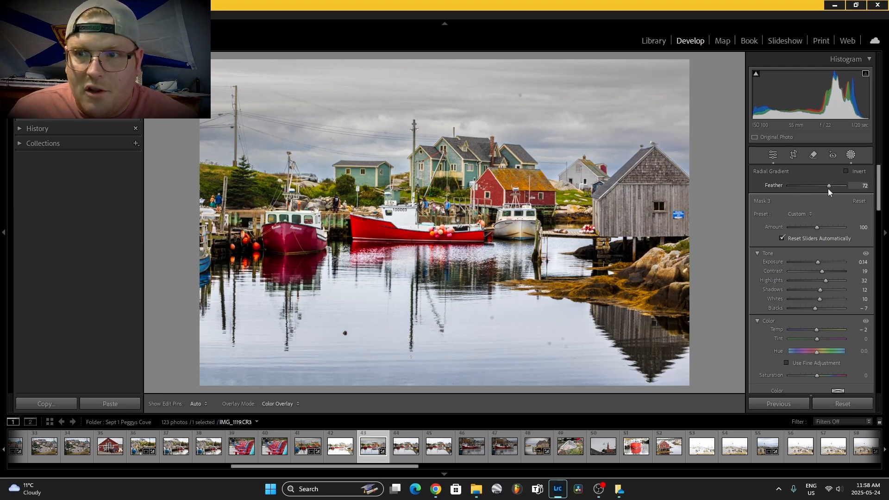
pyautogui.moveTo(665, 96)
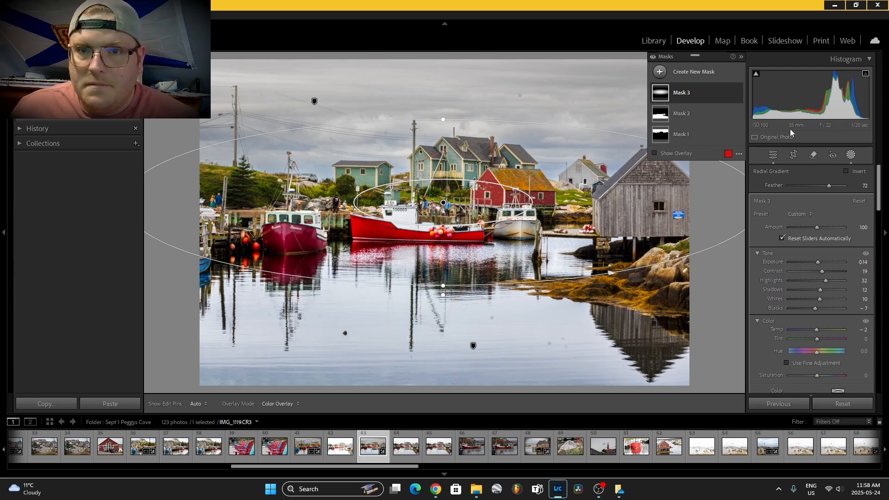
# - Leave masking and switch between the original and edited harbour photo to review the whole edit
pyautogui.click(778, 154)
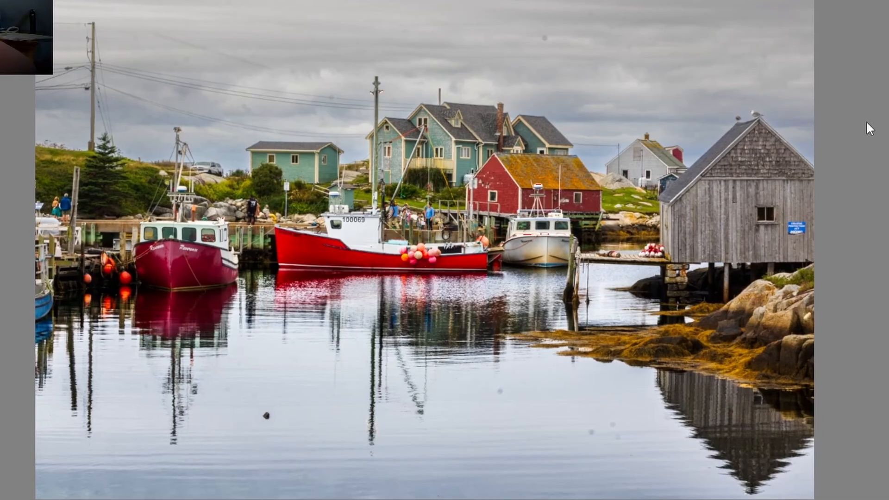
pyautogui.press('\\')
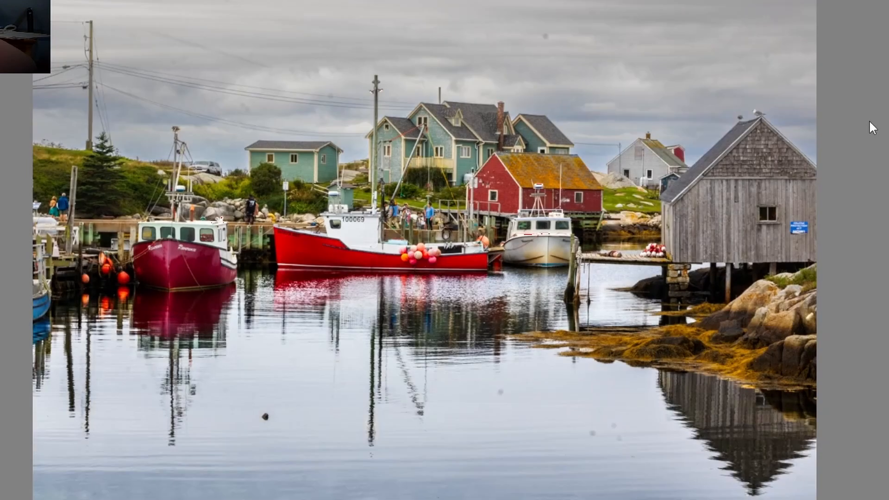
pyautogui.press('\\')
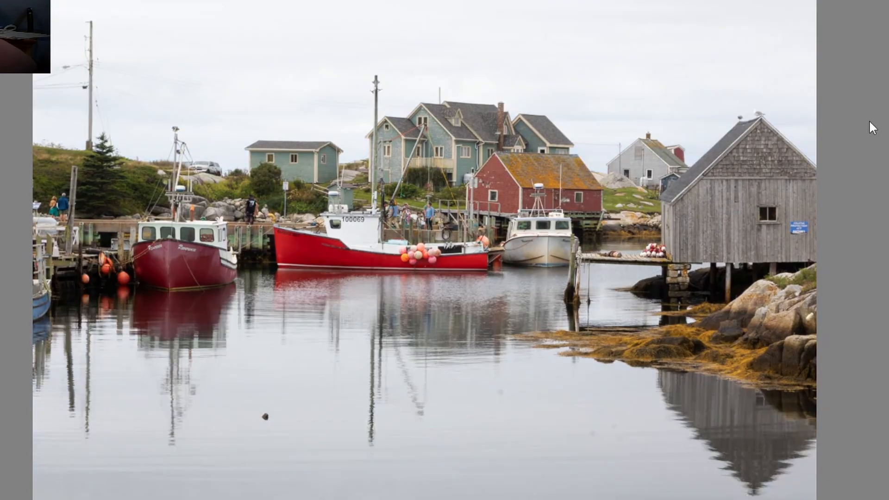
pyautogui.press('\\')
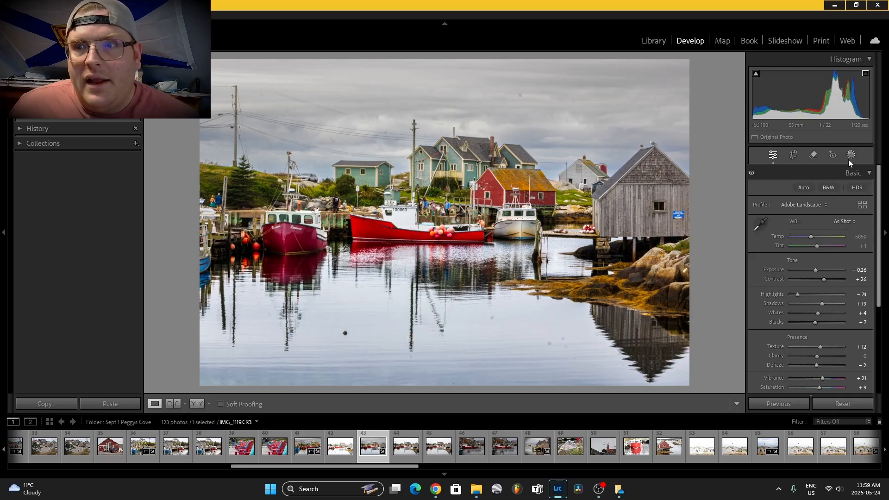
# - Add another Radial Gradient mask, stretch it into a large ellipse covering the whole photo and centre it on the red boat
pyautogui.click(847, 158)
pyautogui.click(659, 72)
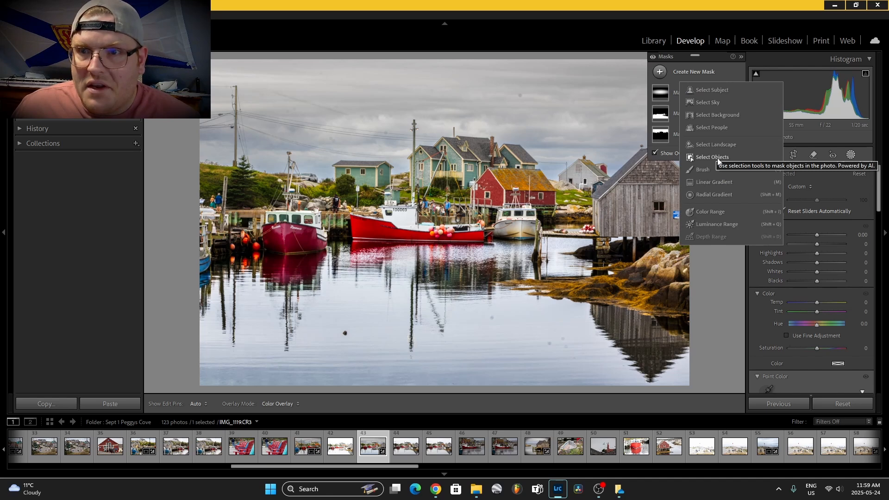
pyautogui.click(723, 195)
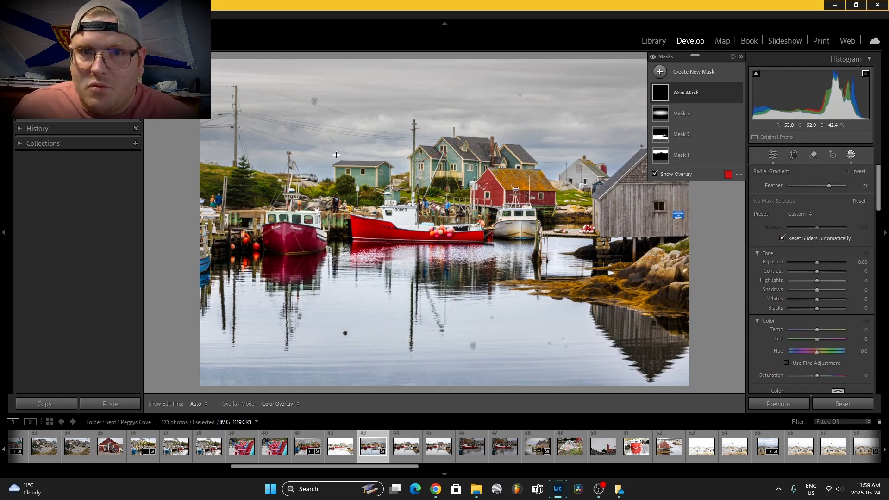
pyautogui.moveTo(504, 286); pyautogui.dragTo(197, 69)
pyautogui.moveTo(511, 294); pyautogui.dragTo(457, 241)
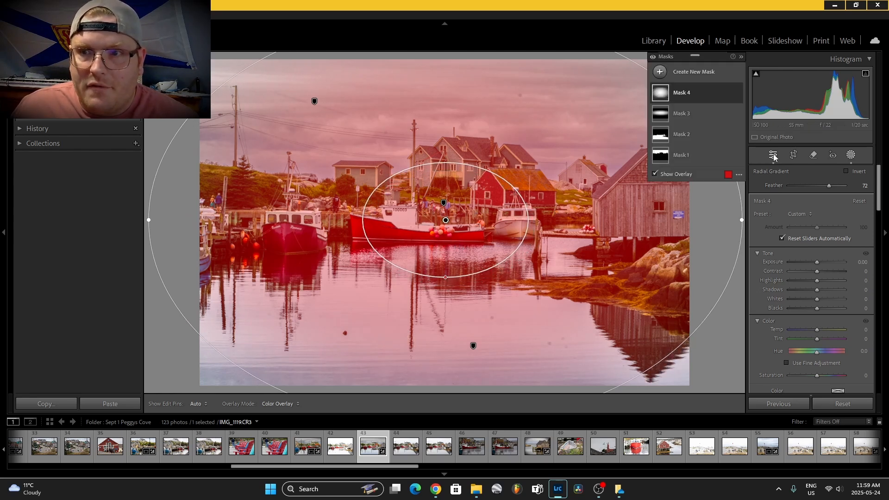
# - Set Mask 4's feather to 14, invert it to affect only the photo's edges, and lower its exposure to -1.49 for a vignette
pyautogui.moveTo(828, 185); pyautogui.dragTo(797, 188)
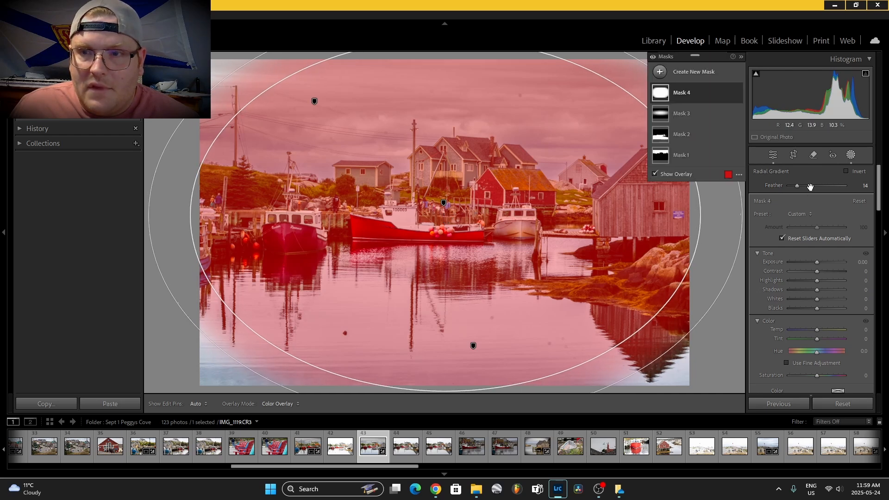
pyautogui.click(732, 93)
pyautogui.click(754, 112)
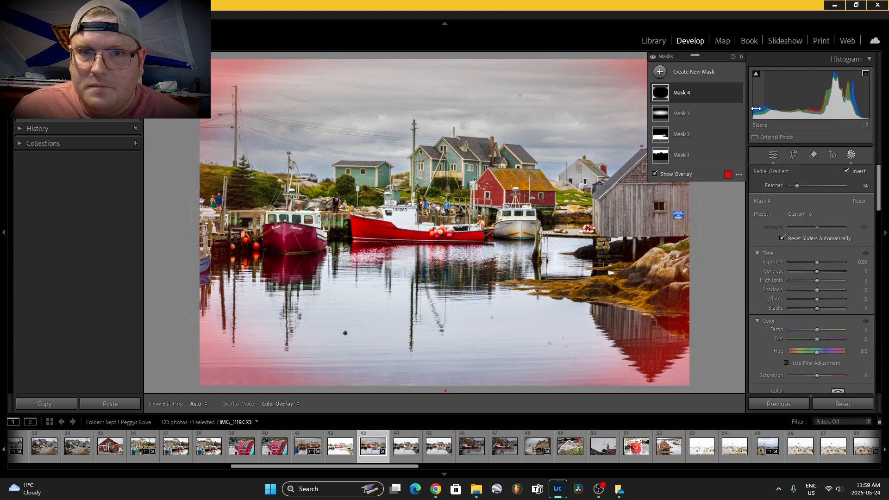
pyautogui.moveTo(817, 262); pyautogui.dragTo(806, 263)
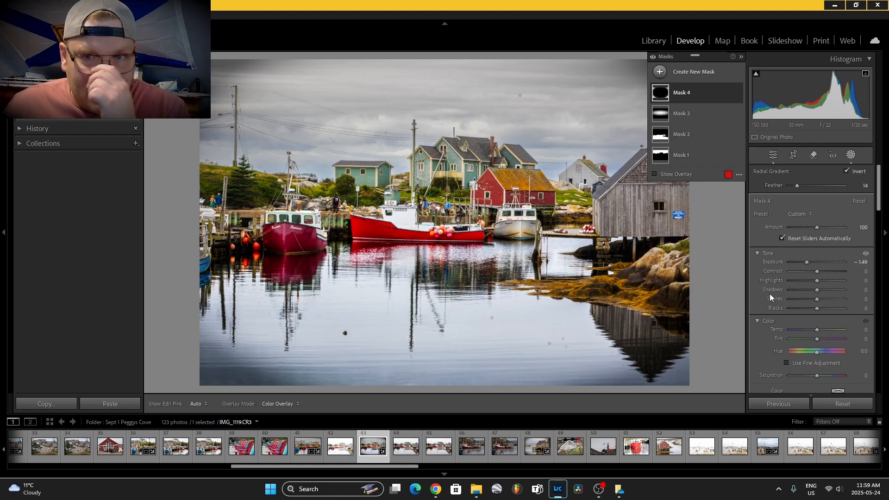
pyautogui.click(773, 157)
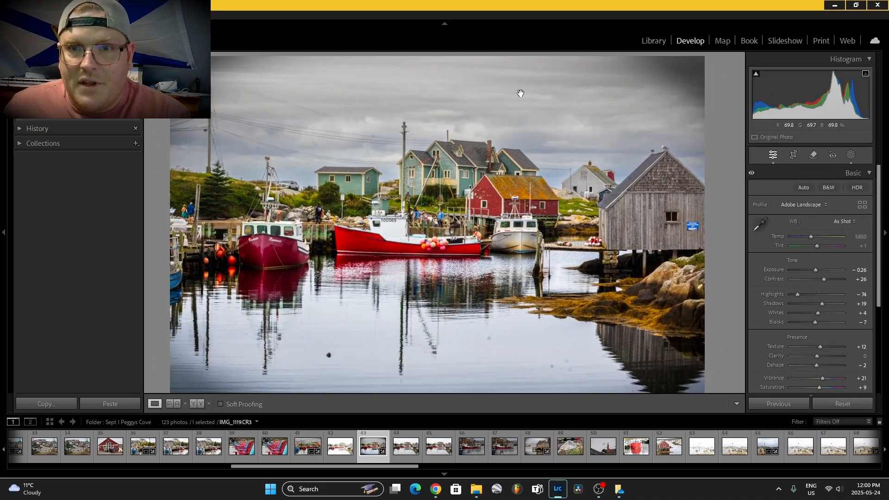
# - Zoom in on the dark spot in the sky to inspect it, and return to the full photo
pyautogui.click(518, 91)
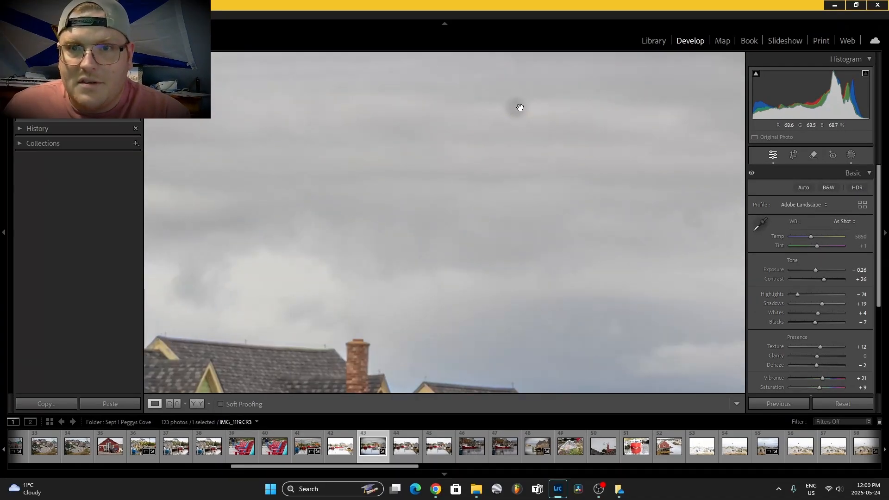
pyautogui.click(445, 242)
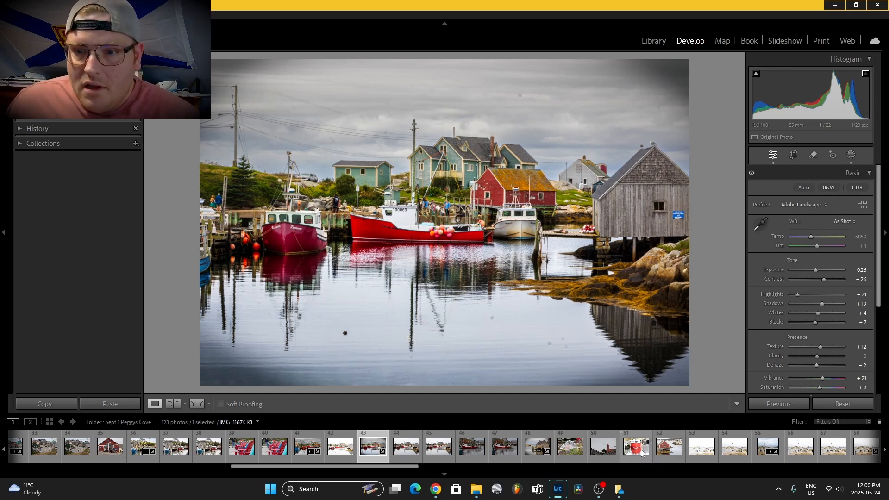
# - Open the wooden shed photo IMG_1134.CR3 and update all of its AI masks
pyautogui.click(537, 452)
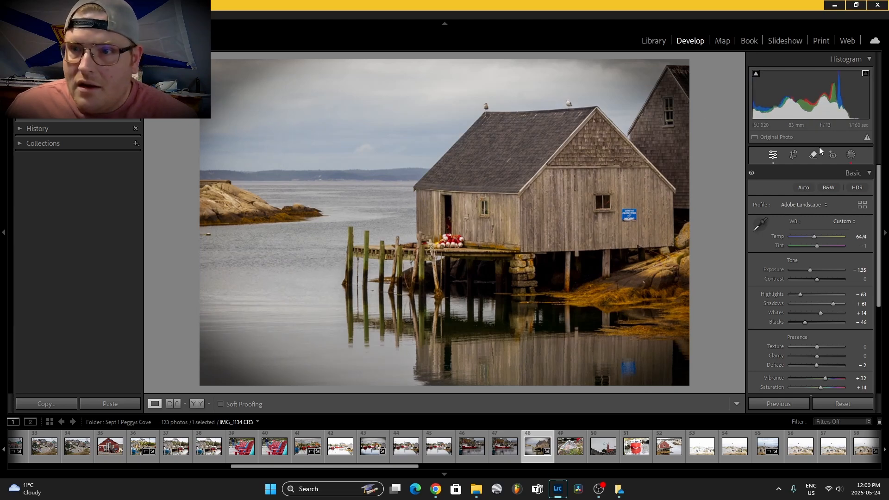
pyautogui.click(850, 155)
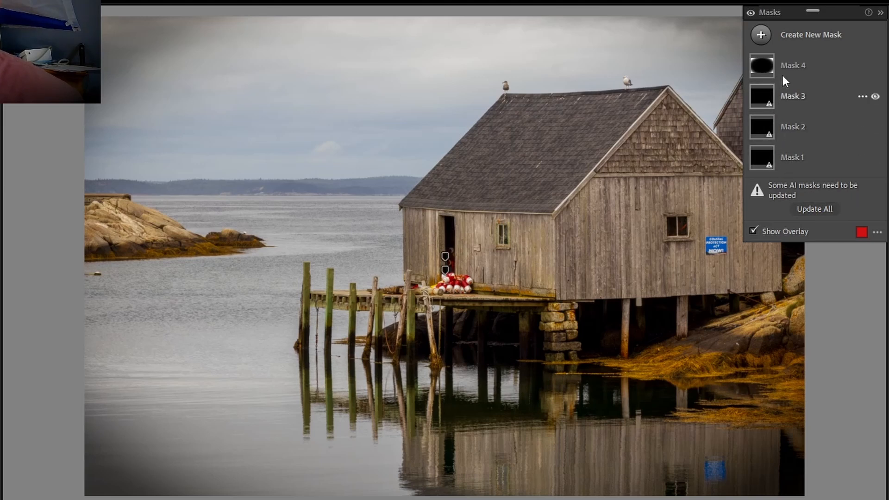
pyautogui.click(821, 209)
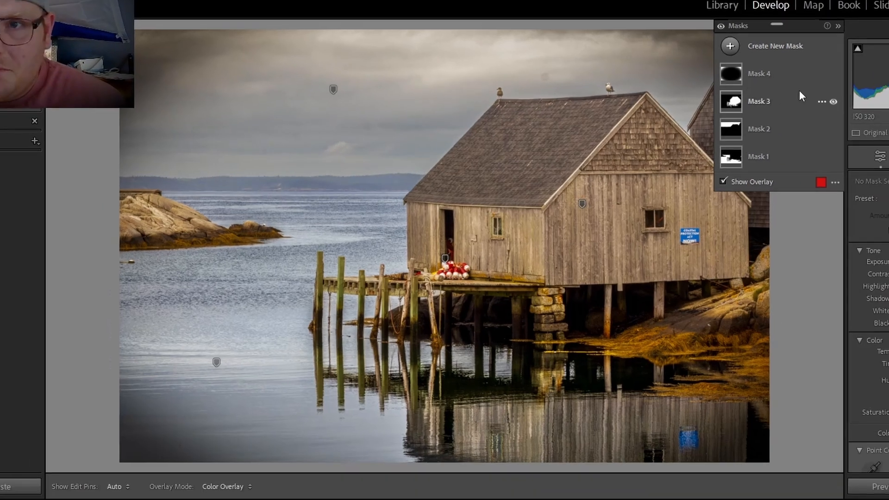
# - Hide all four masks on the shed photo and re-enable them one by one, from Mask 1 to Mask 4, to examine each effect
pyautogui.click(833, 100)
pyautogui.click(833, 129)
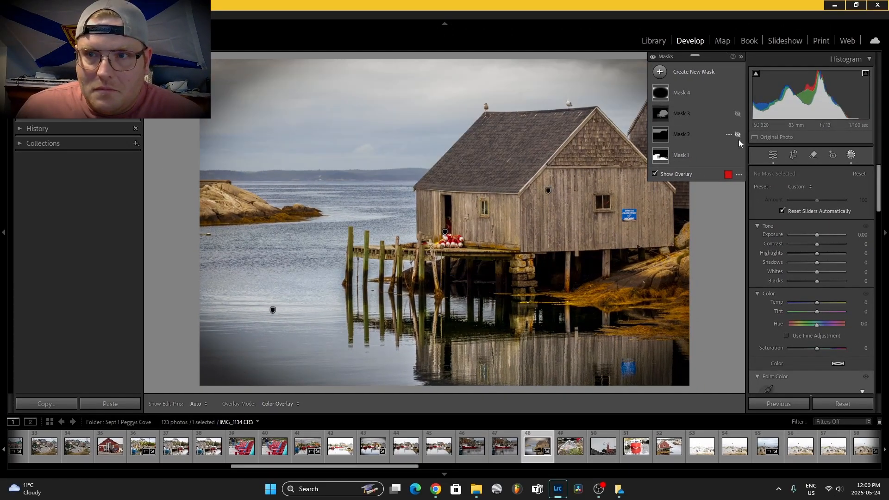
pyautogui.click(737, 156)
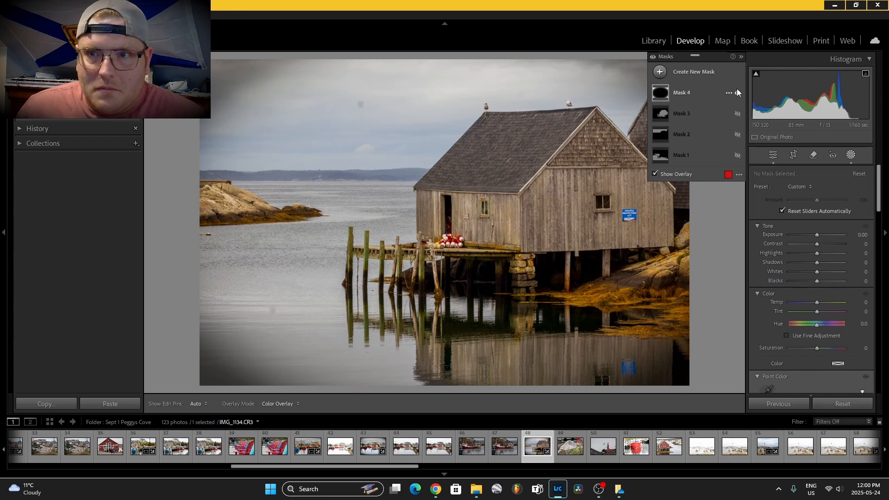
pyautogui.click(737, 93)
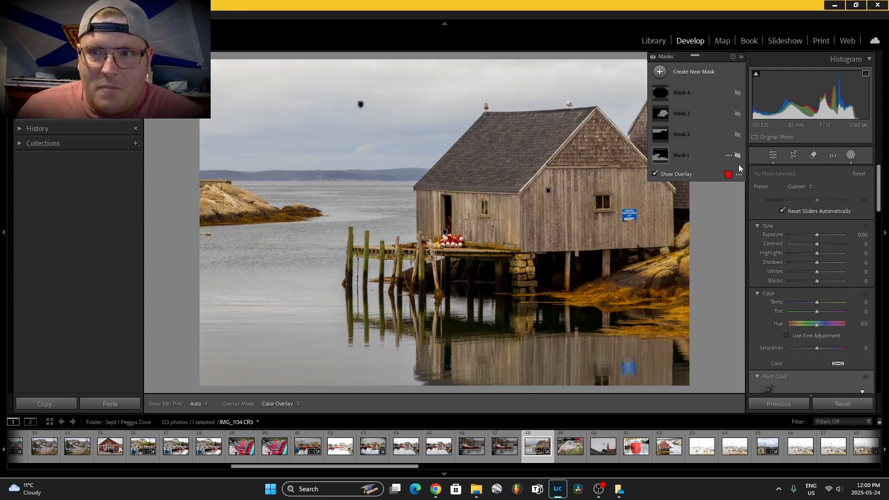
pyautogui.click(737, 155)
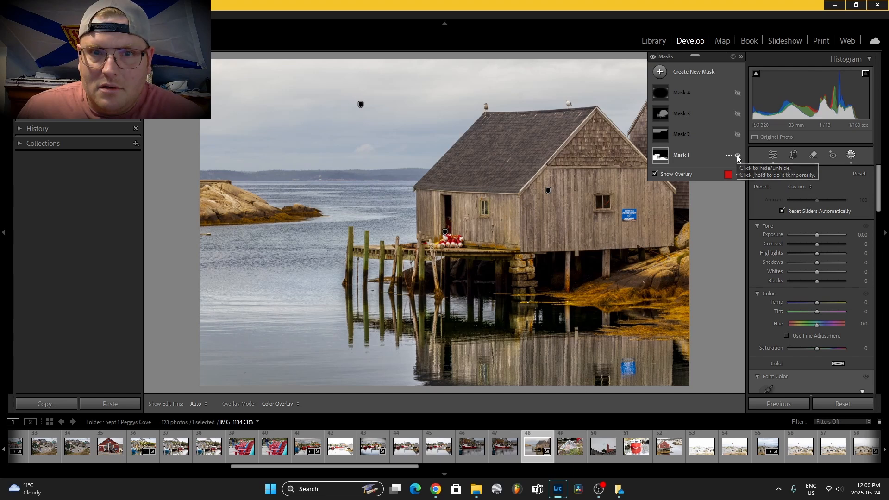
pyautogui.click(736, 134)
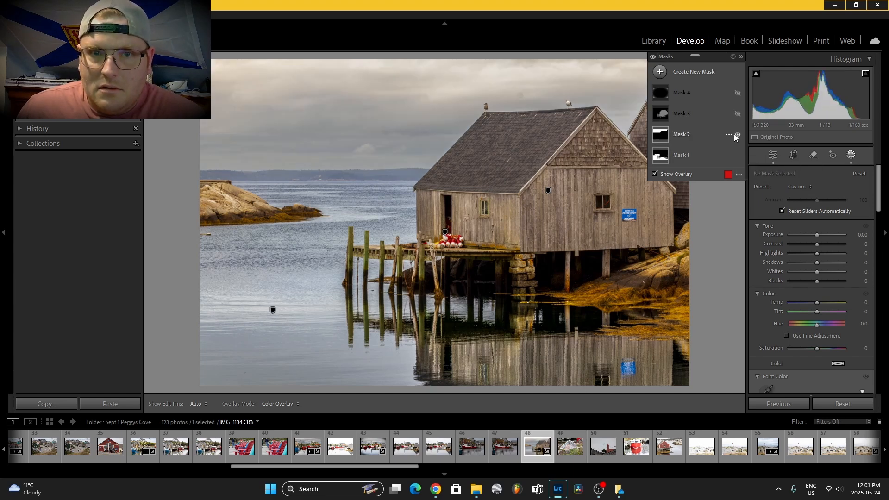
pyautogui.click(736, 115)
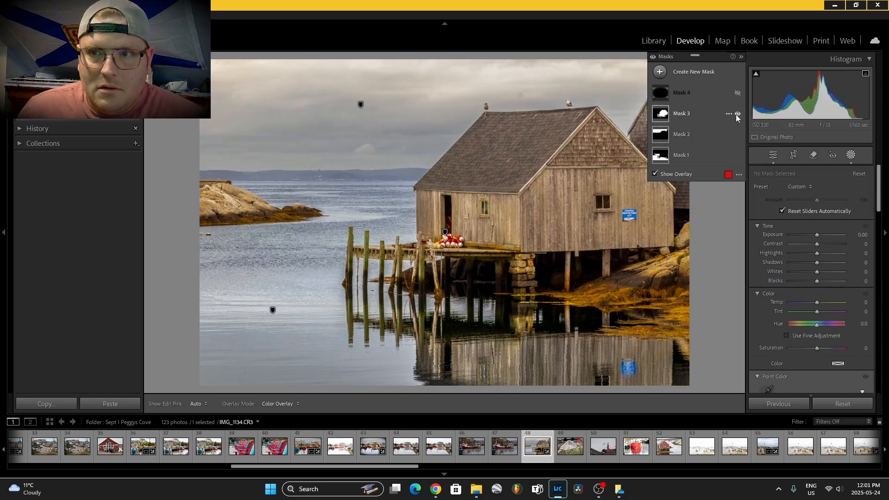
pyautogui.click(737, 92)
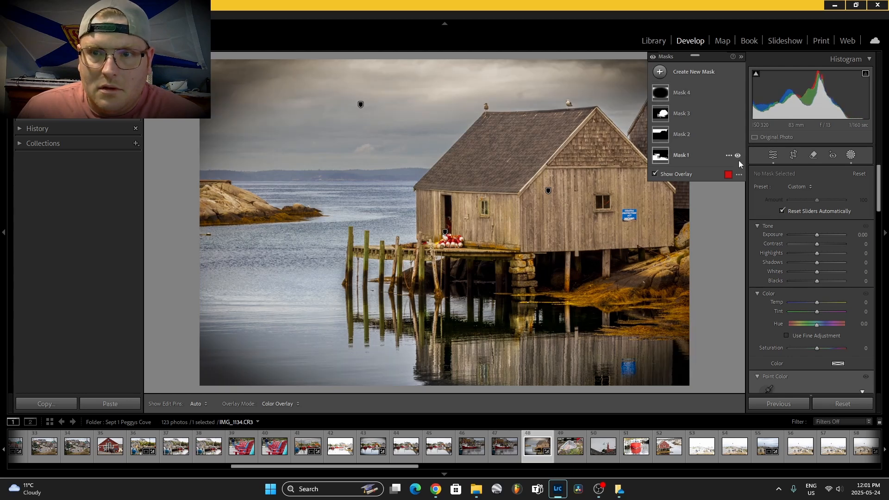
# - Leave masking and compare the original shed photo with its edited version
pyautogui.click(771, 156)
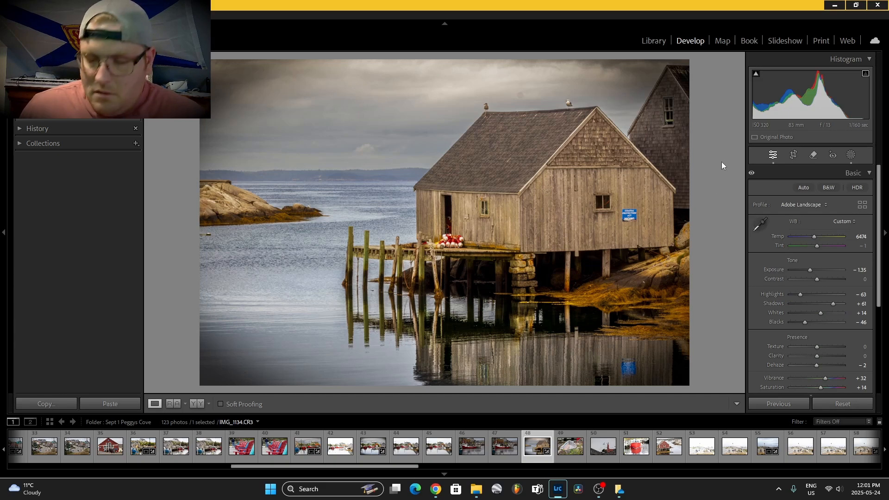
pyautogui.press('\\')
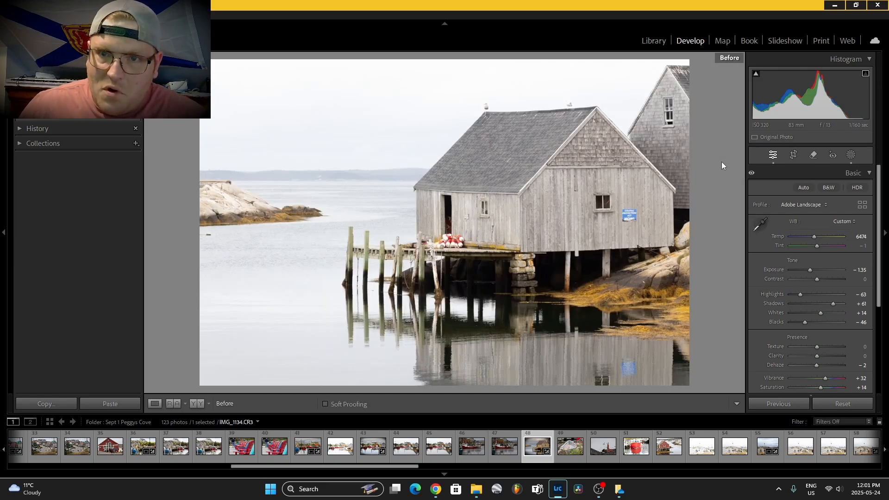
pyautogui.press('\\')
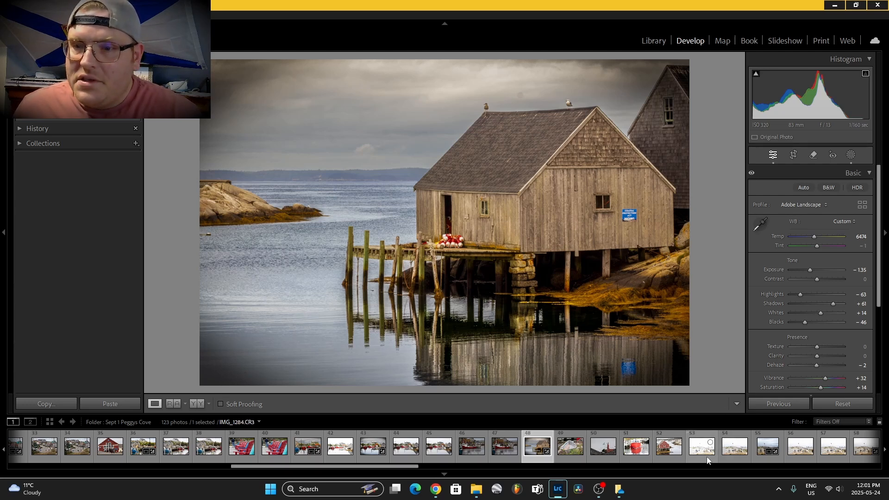
# - Open the edited photo IMG_1286.CR3
pyautogui.click(761, 451)
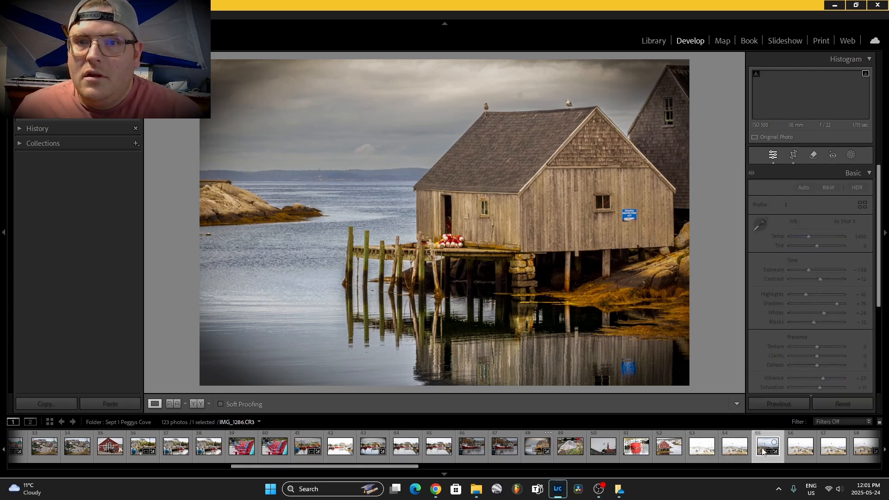